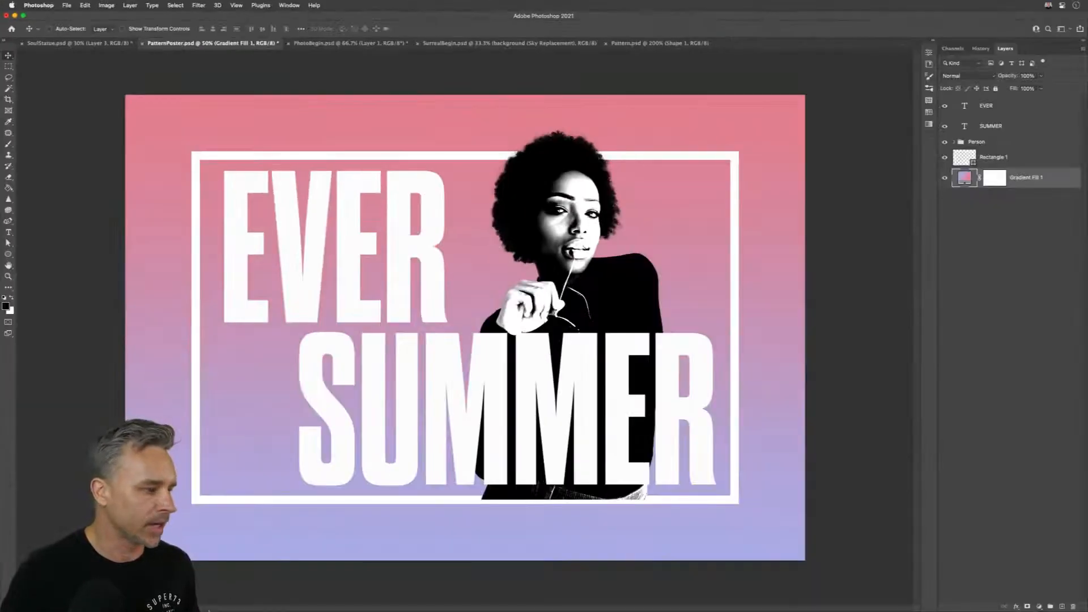
# Step: Switch to Finder, view the Current Projects folder on the Desktop, and return to the PatternPoster.psd document in Photoshop
pyautogui.click(255, 599)
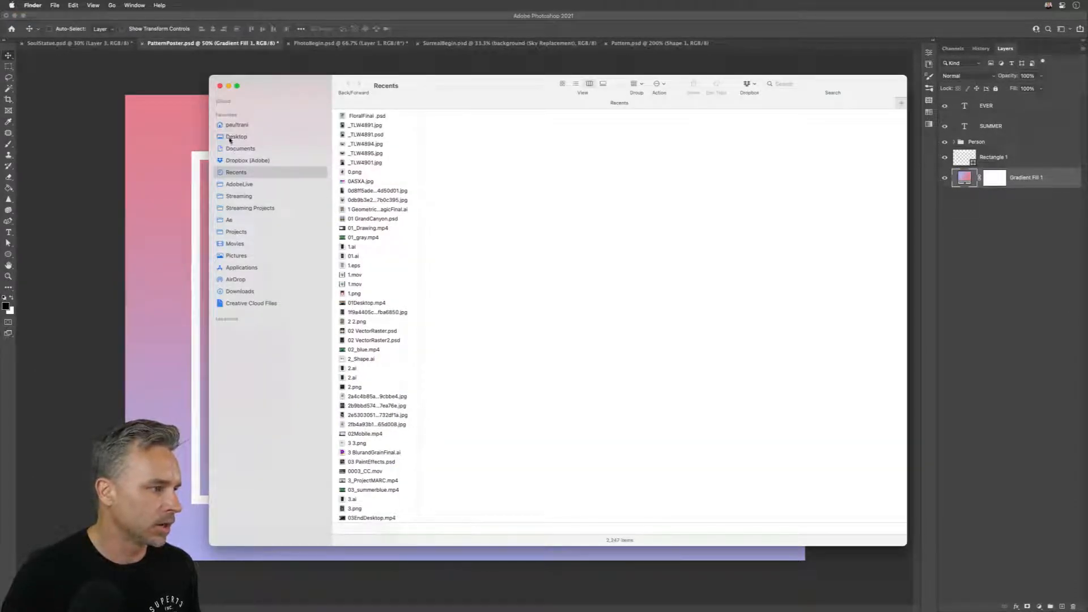
pyautogui.click(229, 139)
pyautogui.doubleClick(371, 165)
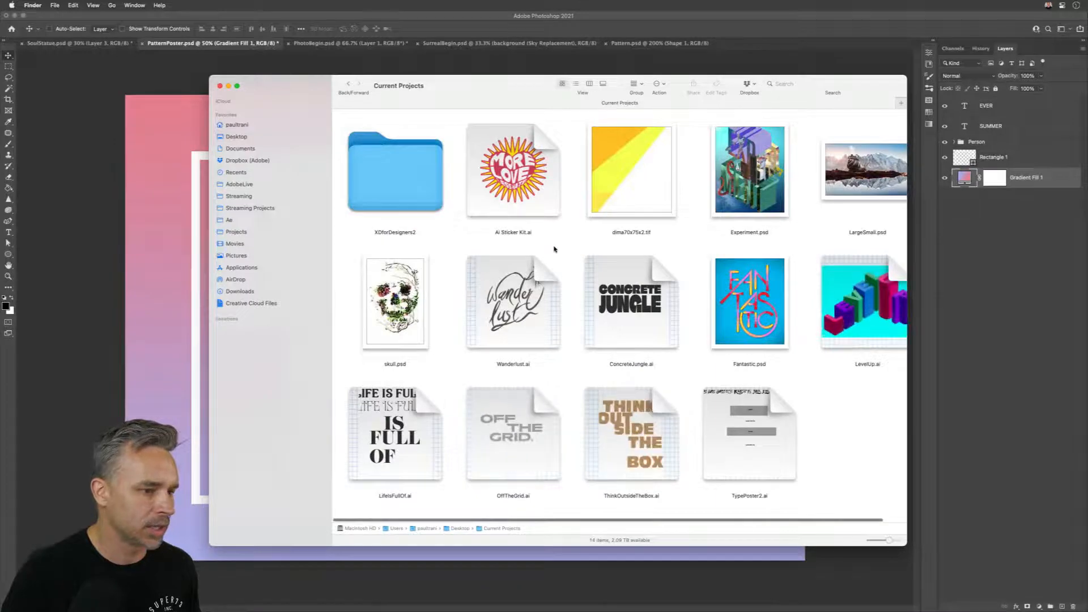
pyautogui.click(173, 48)
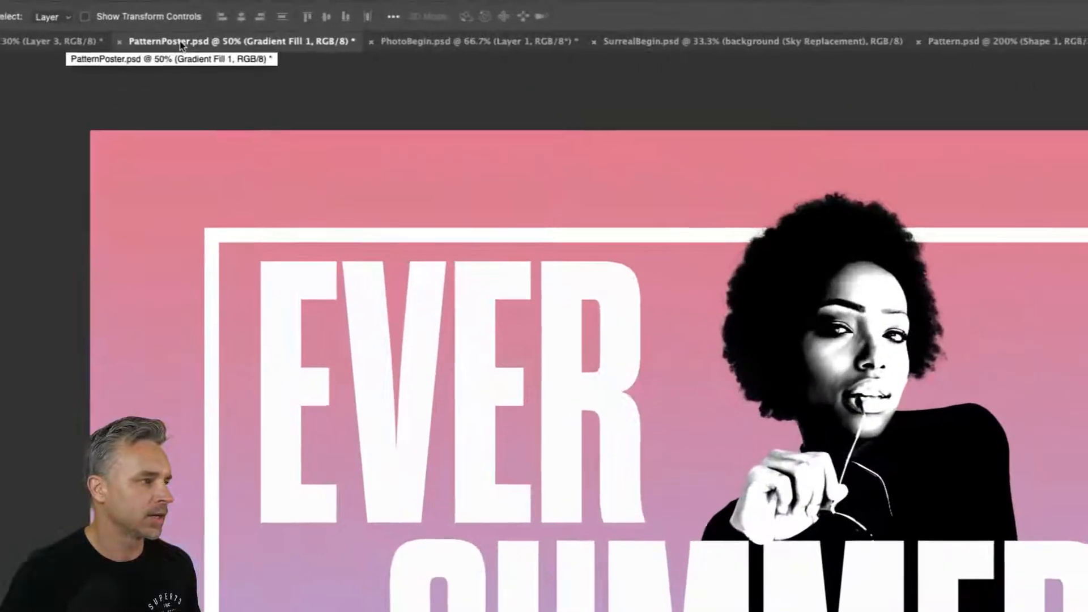
# Step: Reveal PatternPoster.psd in Finder from its open document, and display its Patterns folder in column view
pyautogui.rightClick(174, 47)
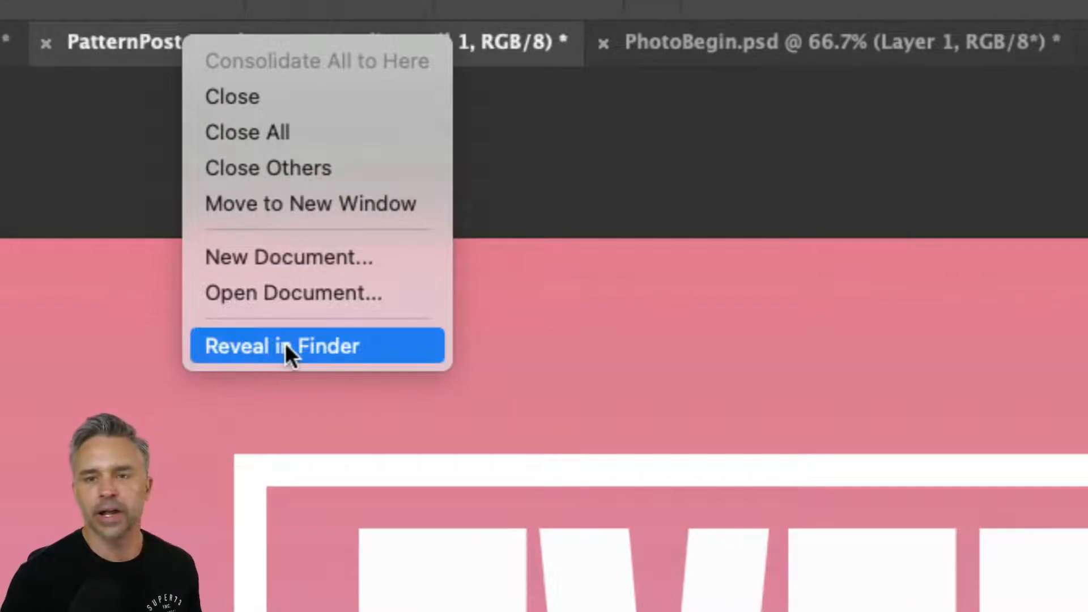
pyautogui.click(285, 346)
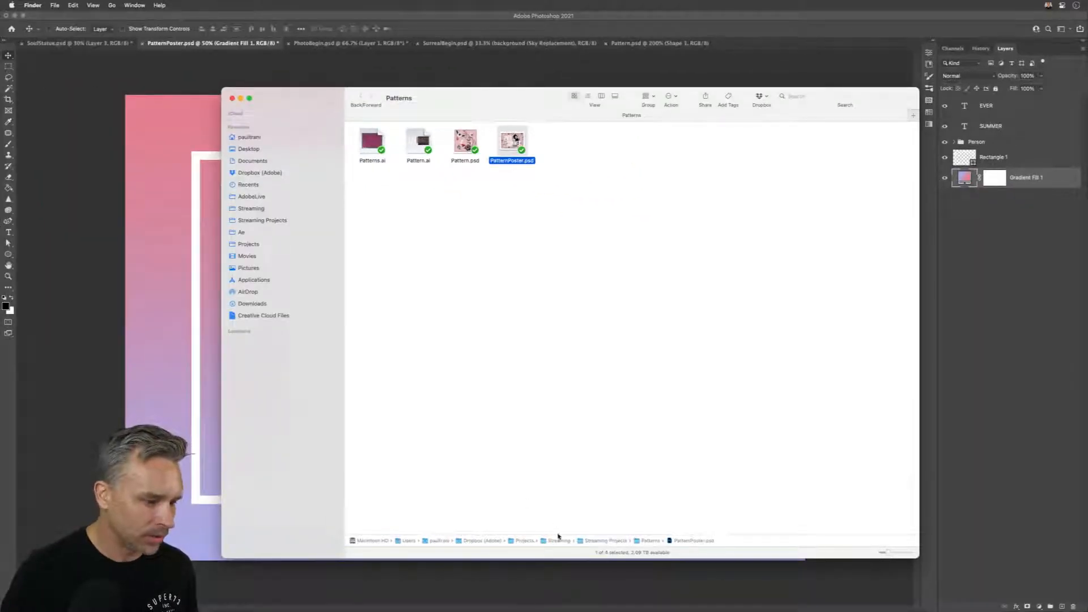
pyautogui.click(601, 97)
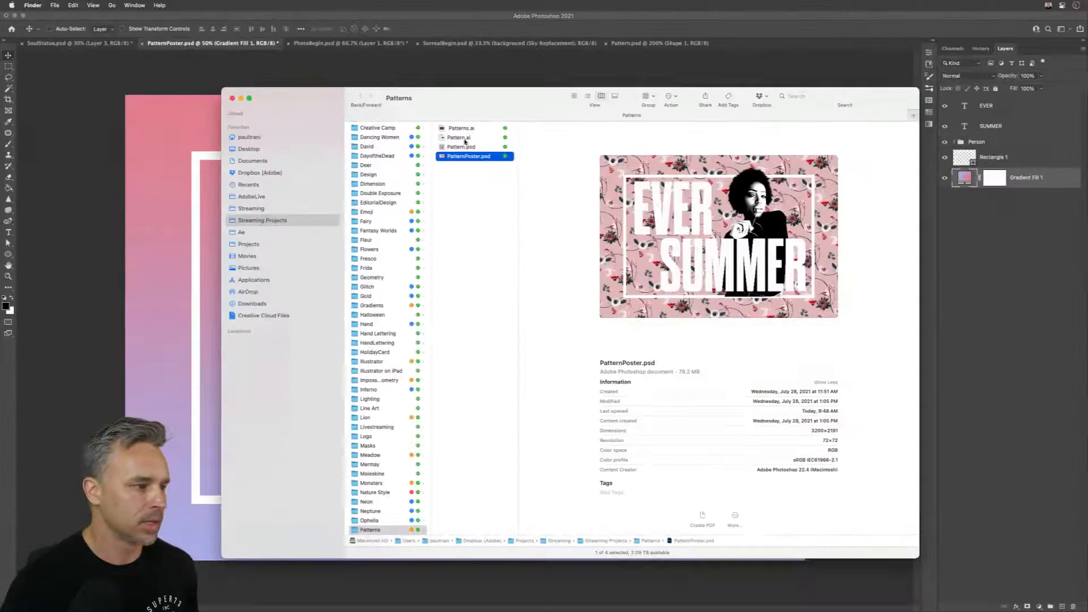
pyautogui.moveTo(419, 166); pyautogui.dragTo(448, 190)
pyautogui.click(345, 99)
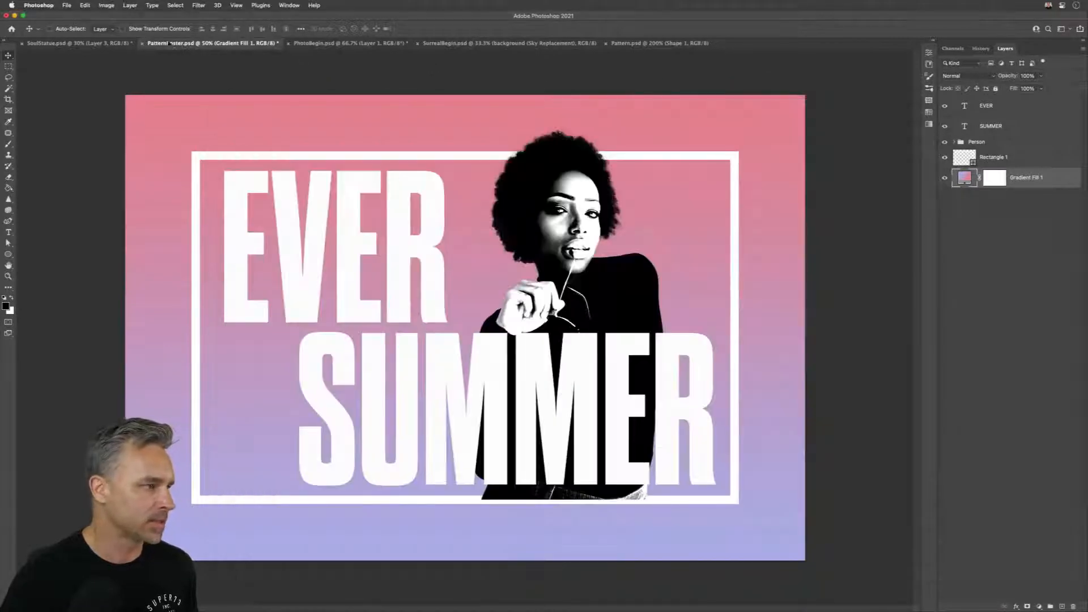
# Step: Close PatternPoster.psd without saving its changes
pyautogui.click(142, 43)
pyautogui.click(544, 229)
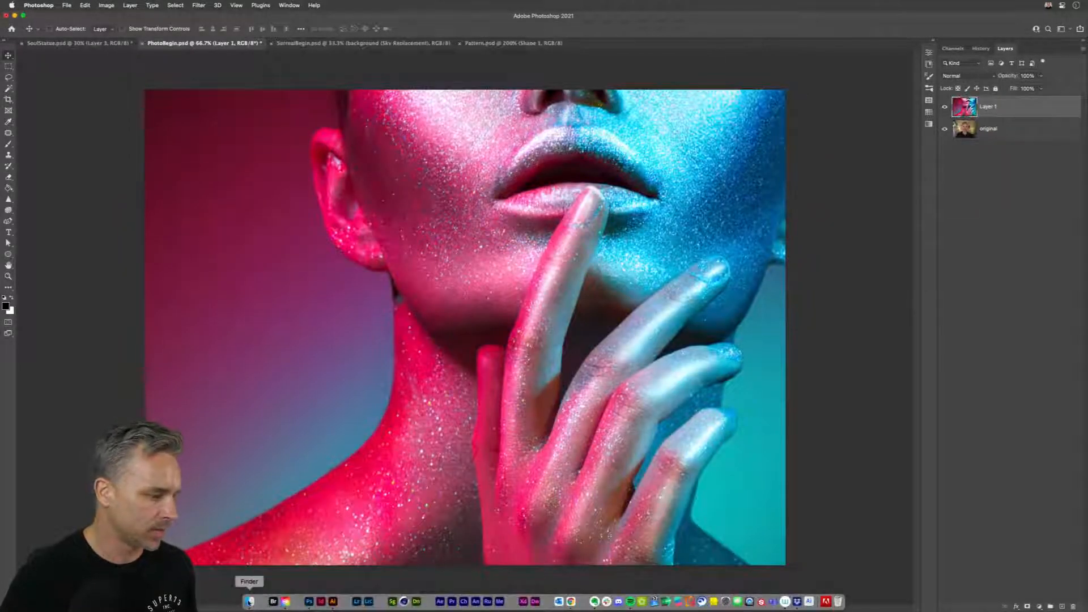
# Step: Open PatternPoster.psd from the Patterns folder in Finder as flattened composite data, and close it again
pyautogui.click(249, 608)
pyautogui.moveTo(474, 115); pyautogui.dragTo(505, 97)
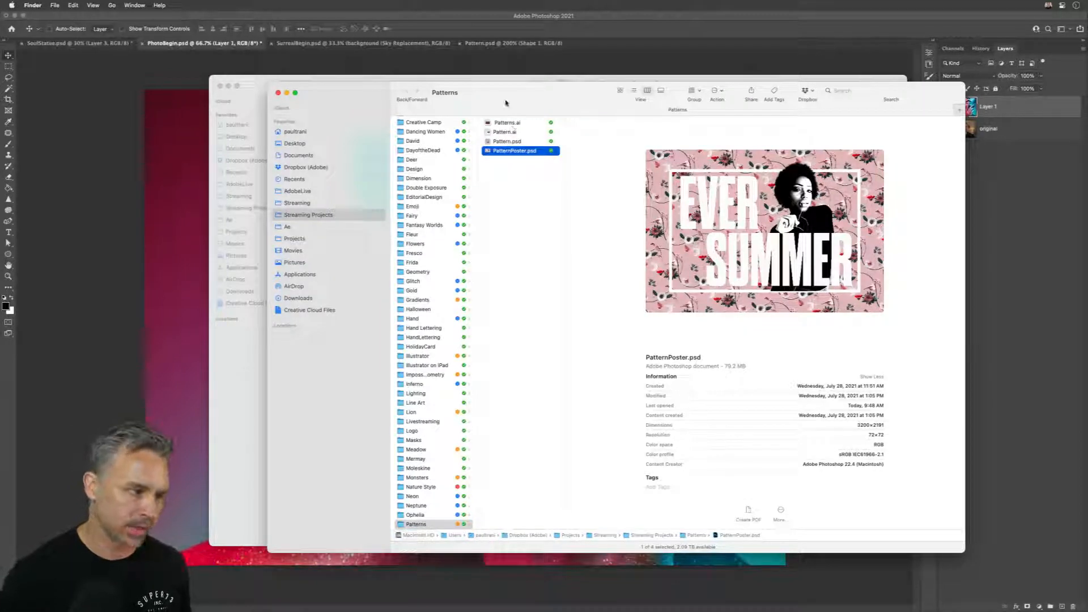
pyautogui.rightClick(490, 151)
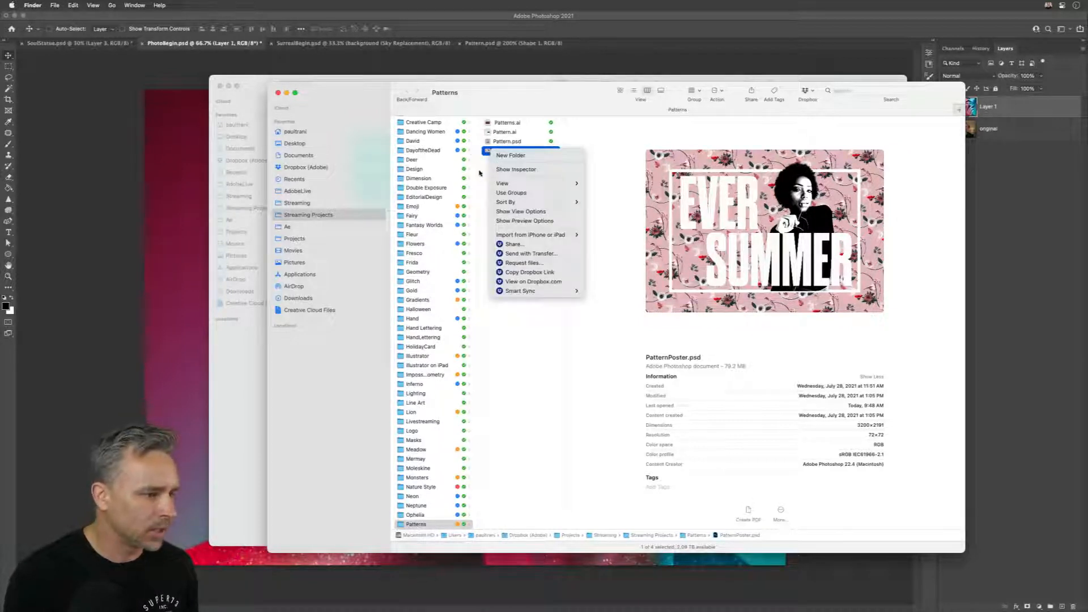
pyautogui.click(480, 172)
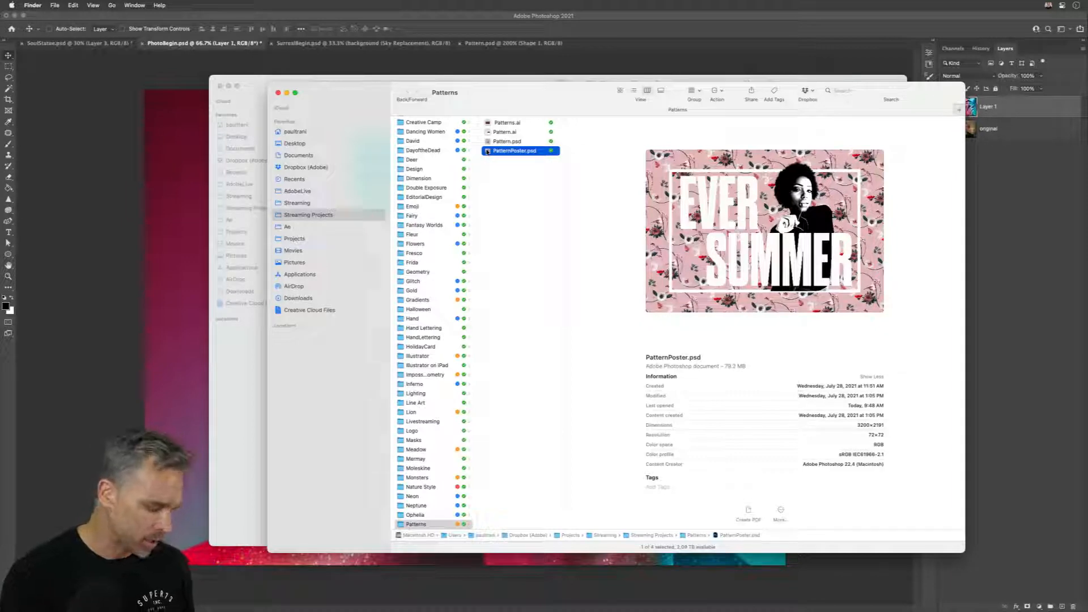
pyautogui.doubleClick(487, 151)
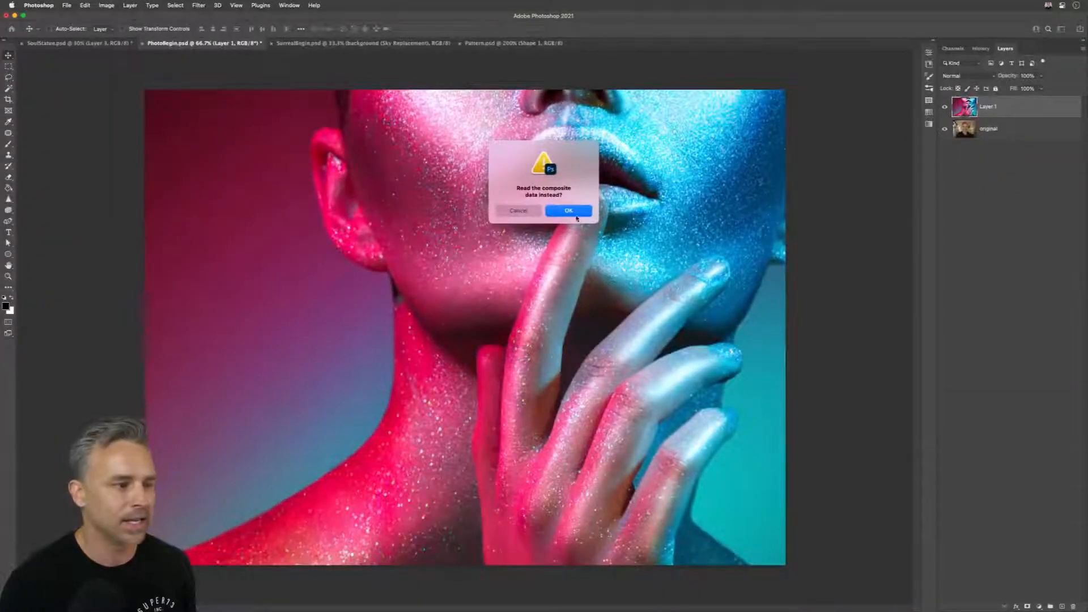
pyautogui.click(686, 290)
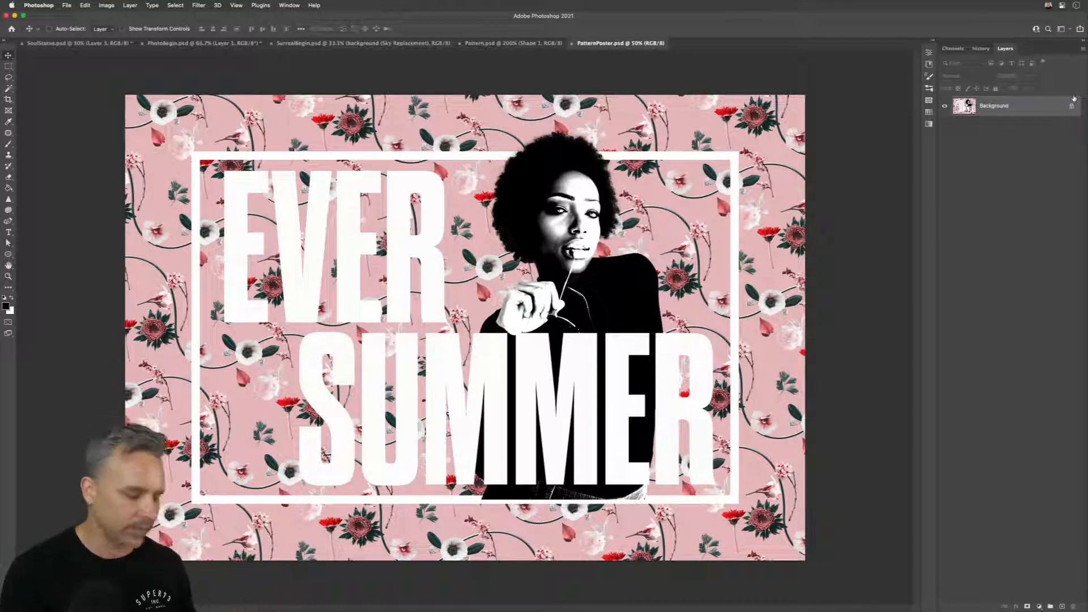
pyautogui.press('super+w')
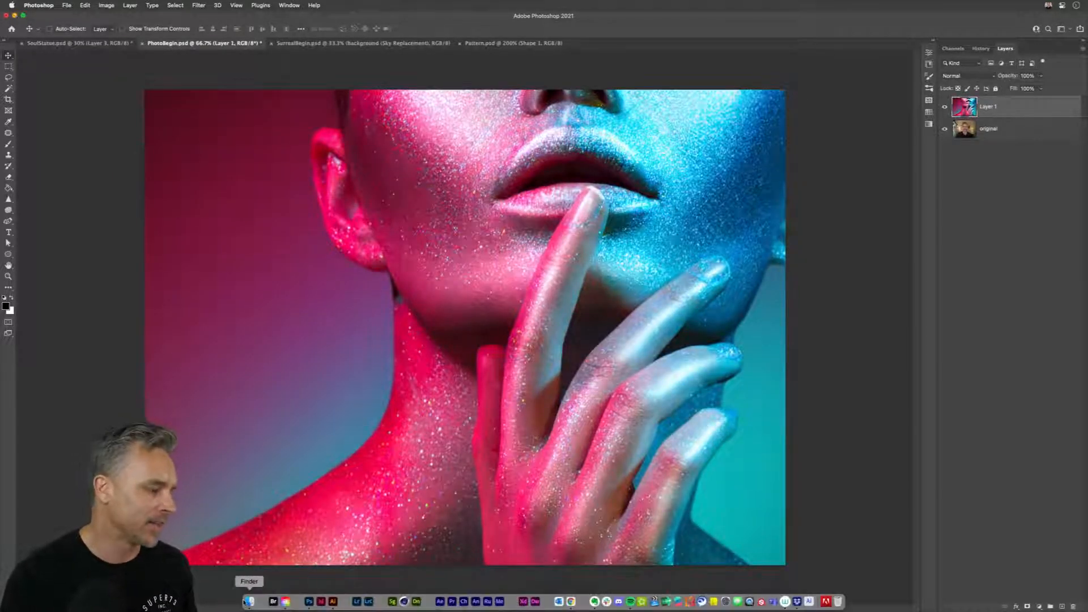
# Step: Switch to Finder and rename LargeSmall.psd in the Current Projects folder as LargeSmall.psdt, making it a template
pyautogui.click(255, 602)
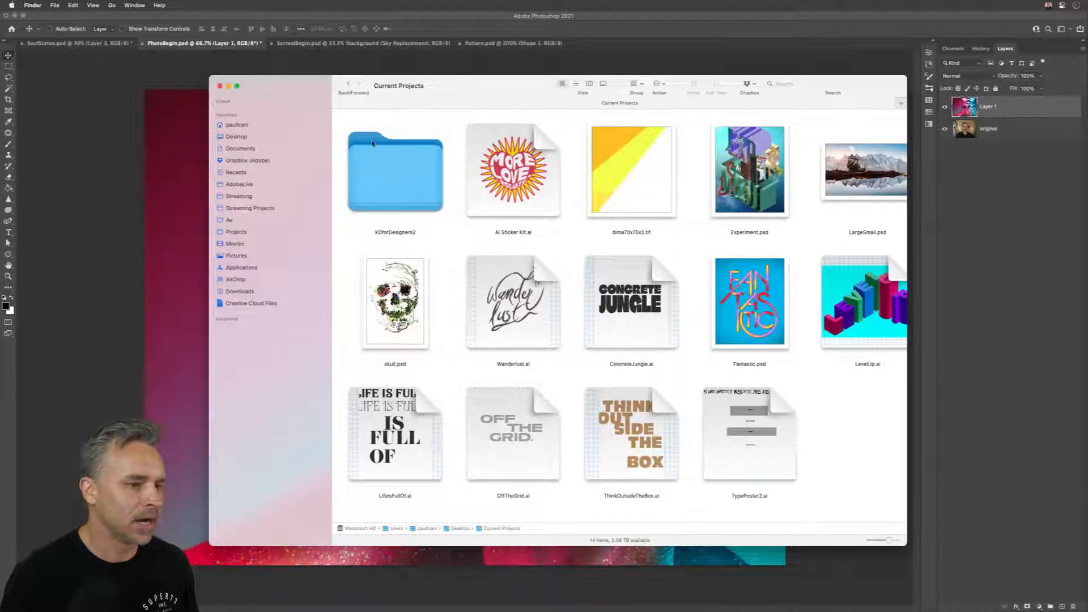
pyautogui.hscroll(2, 853, 191)
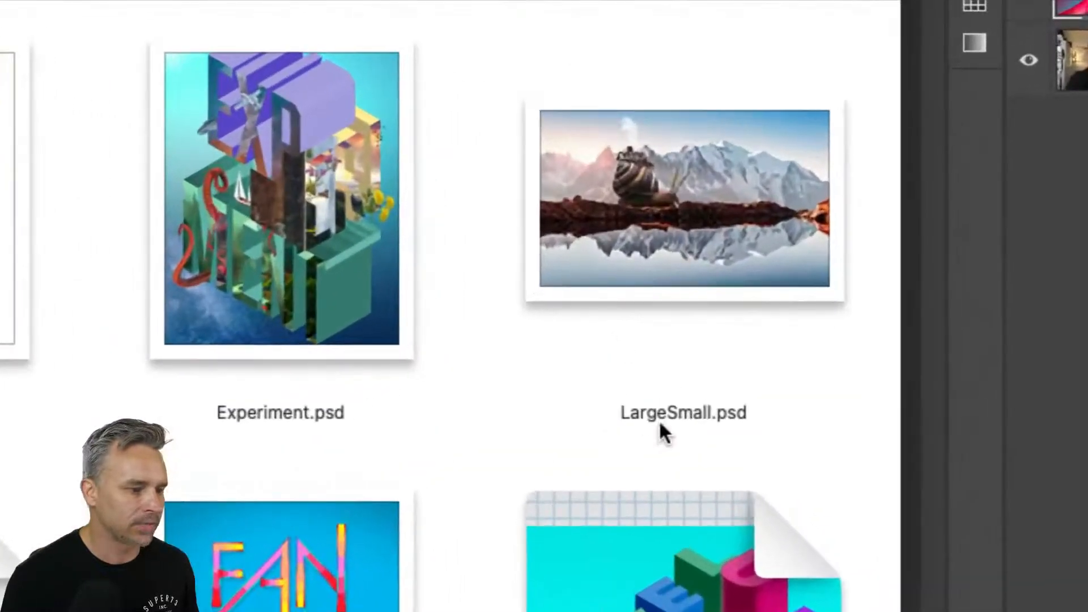
pyautogui.click(776, 264)
pyautogui.click(688, 410)
pyautogui.click(727, 418)
pyautogui.write('t')
pyautogui.press('Return')
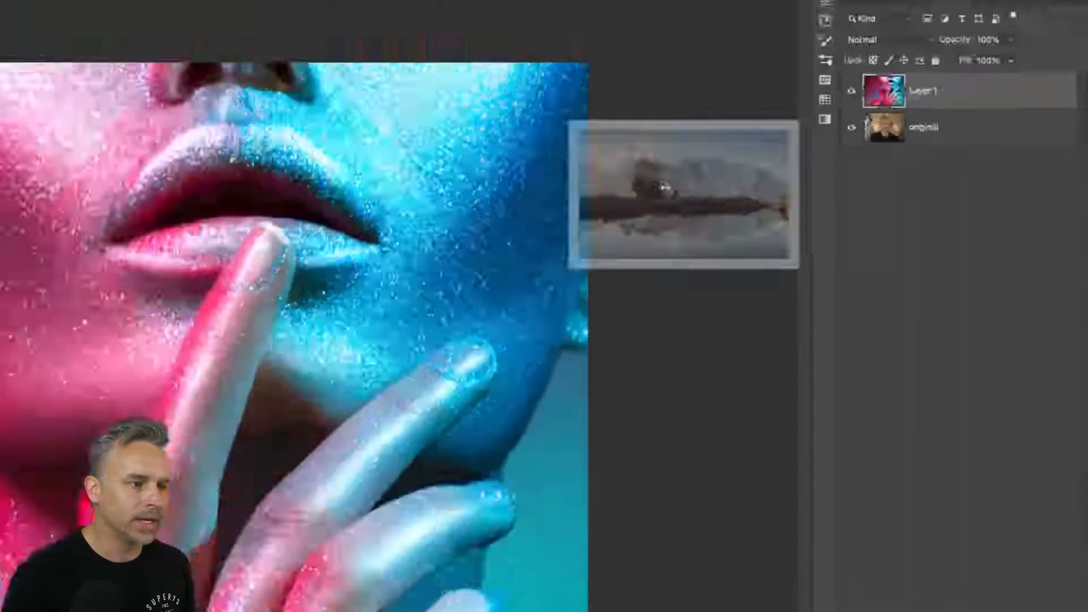
# Step: Open the LargeSmall.psdt template in Photoshop, and show the Abandoned House and Apartment Building layers in the Buildings group
pyautogui.moveTo(685, 195); pyautogui.dragTo(832, 167)
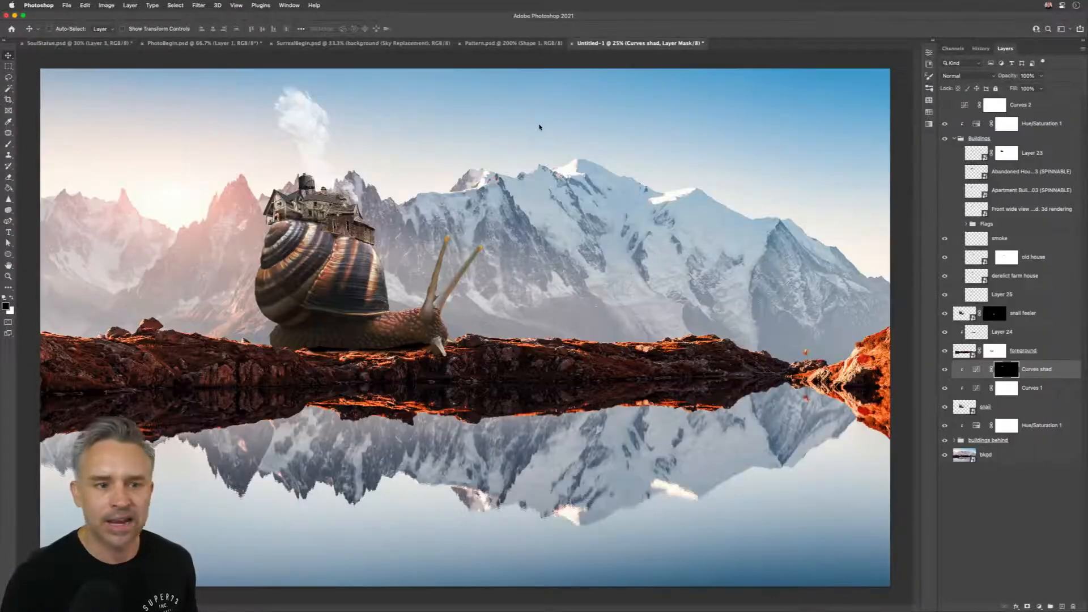
pyautogui.click(955, 171)
pyautogui.click(945, 190)
pyautogui.click(66, 5)
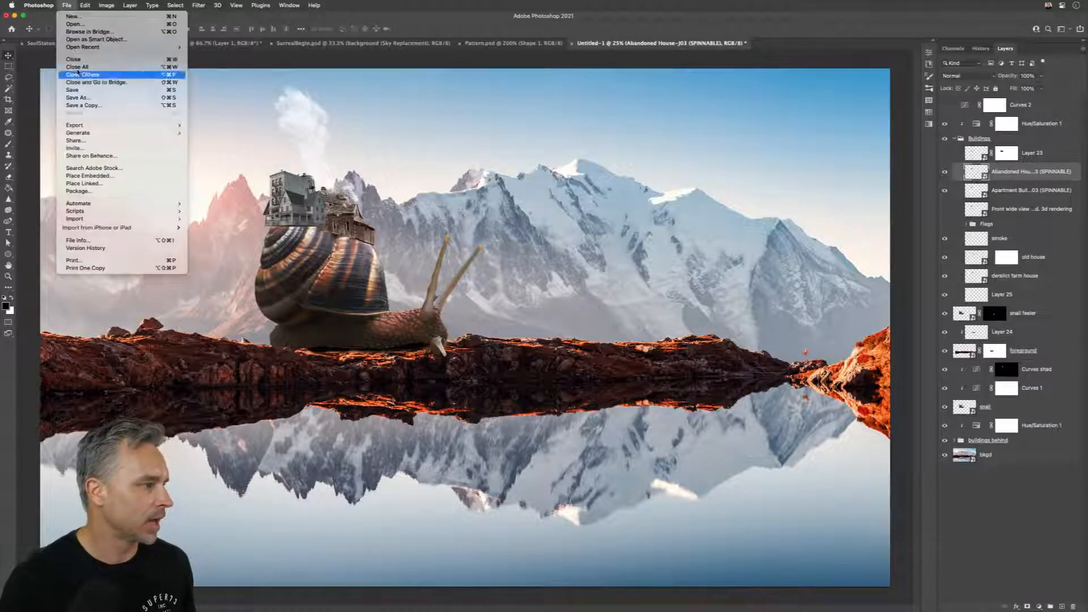
pyautogui.click(84, 91)
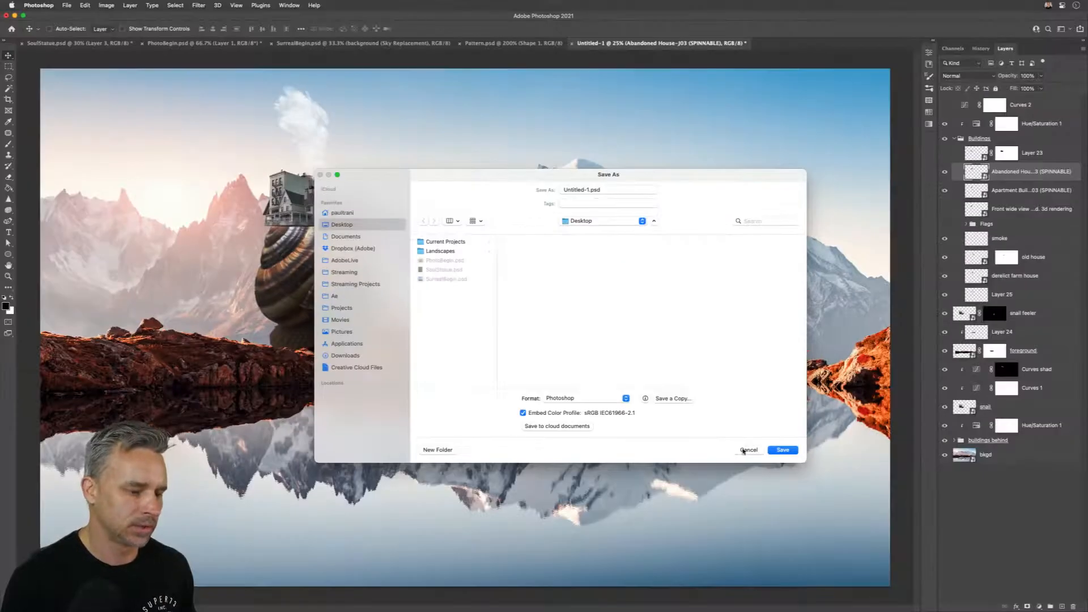
pyautogui.click(743, 450)
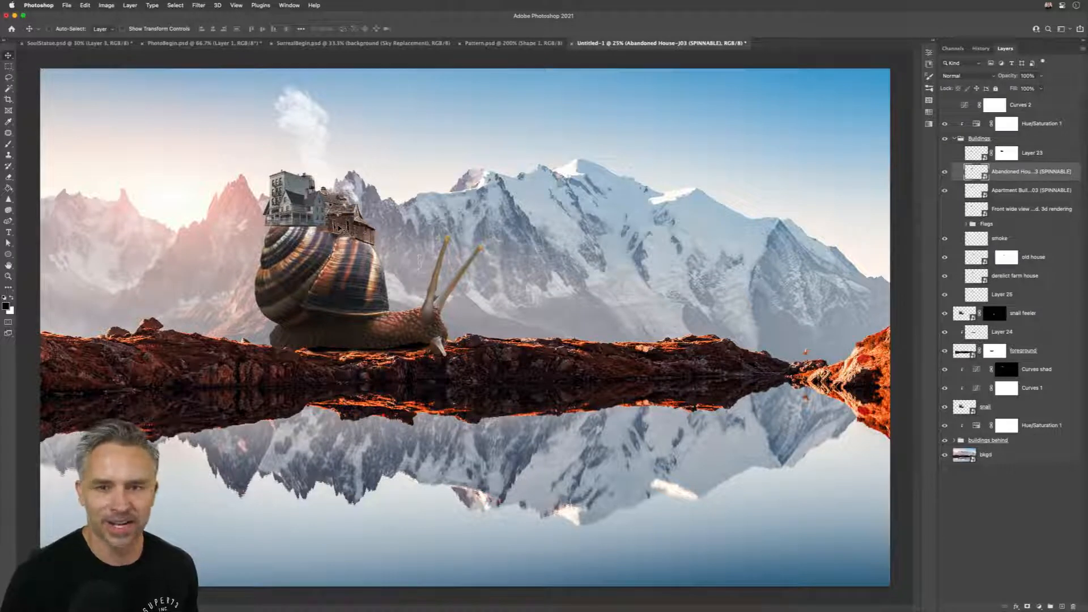
pyautogui.press('super+w')
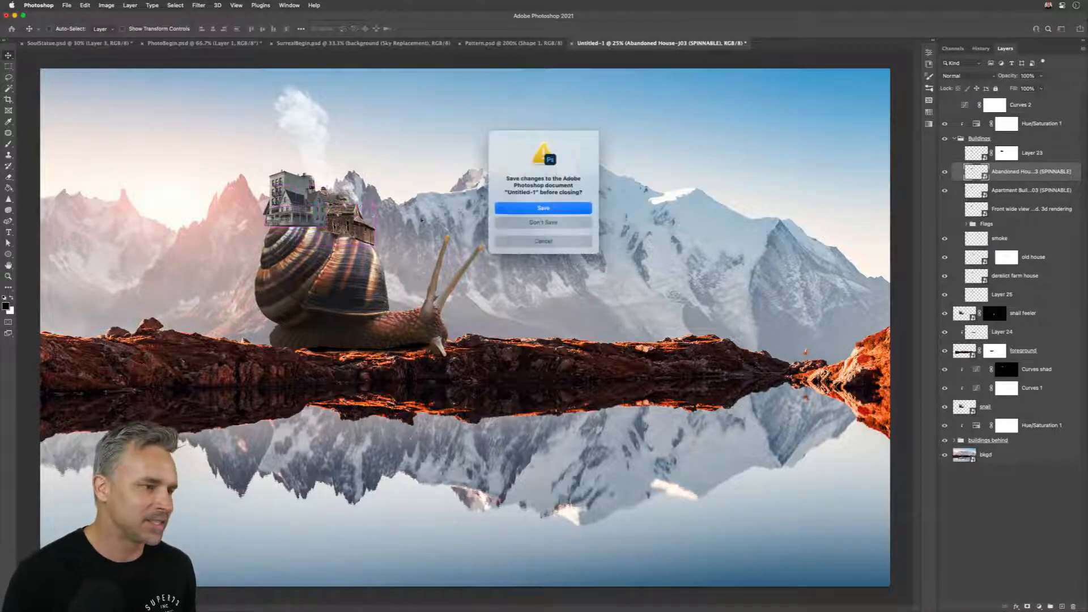
pyautogui.click(529, 241)
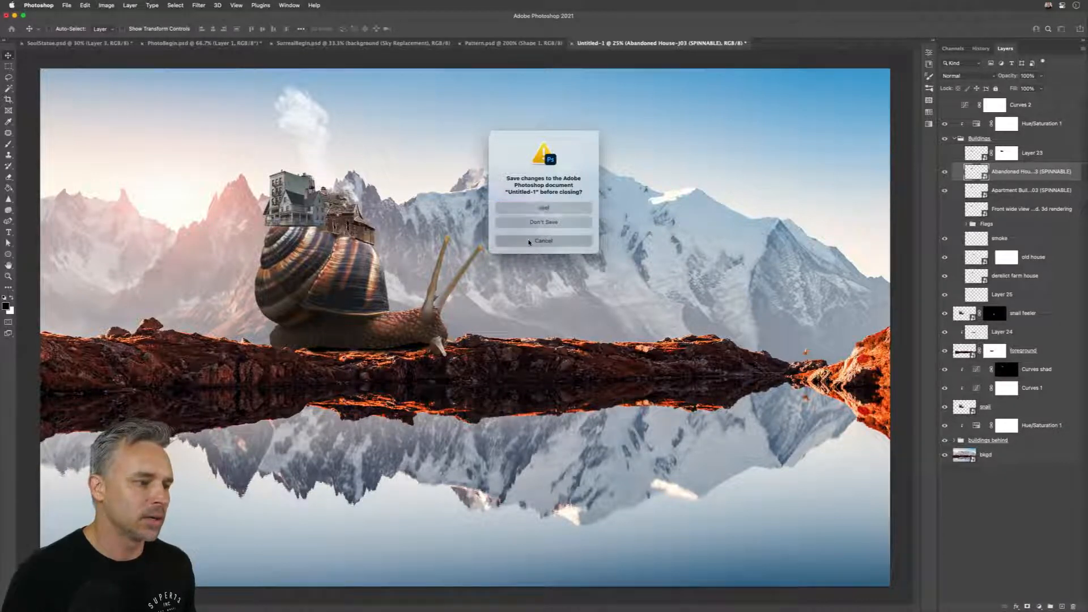
# Step: Show and enlarge the Actions panel, run the "Close - don't save" action on the Untitled-1 document, and collapse the panel
pyautogui.click(287, 5)
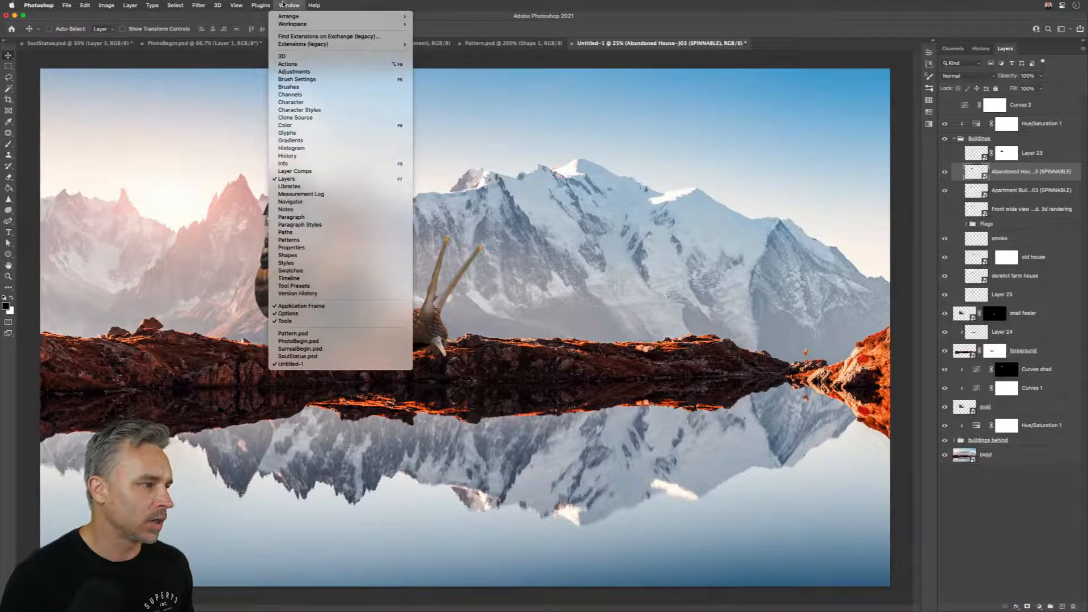
pyautogui.click(311, 63)
pyautogui.moveTo(847, 109); pyautogui.dragTo(850, 300)
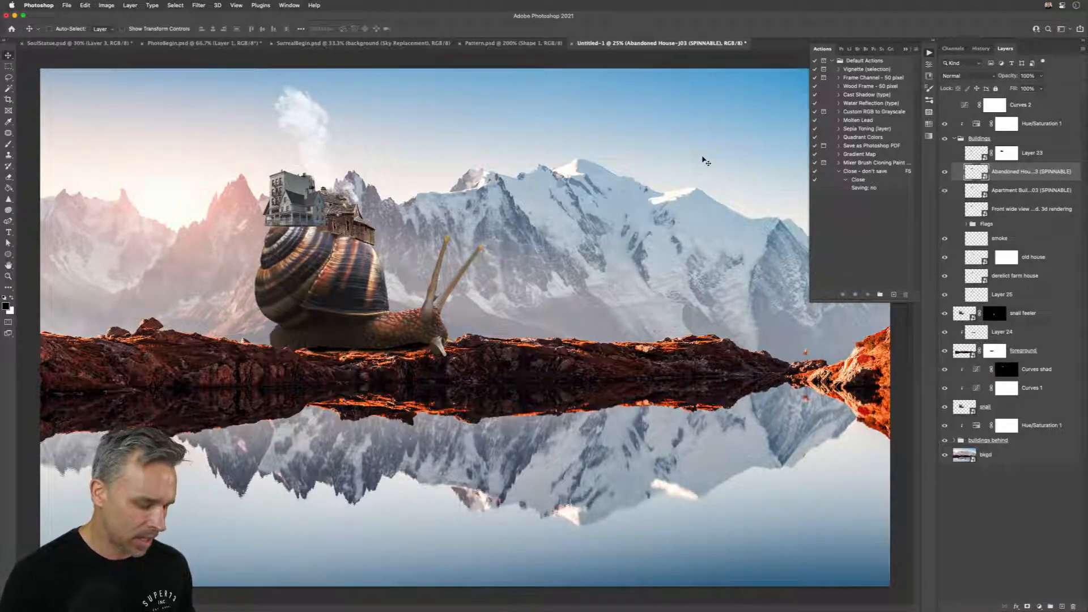
pyautogui.press('F5')
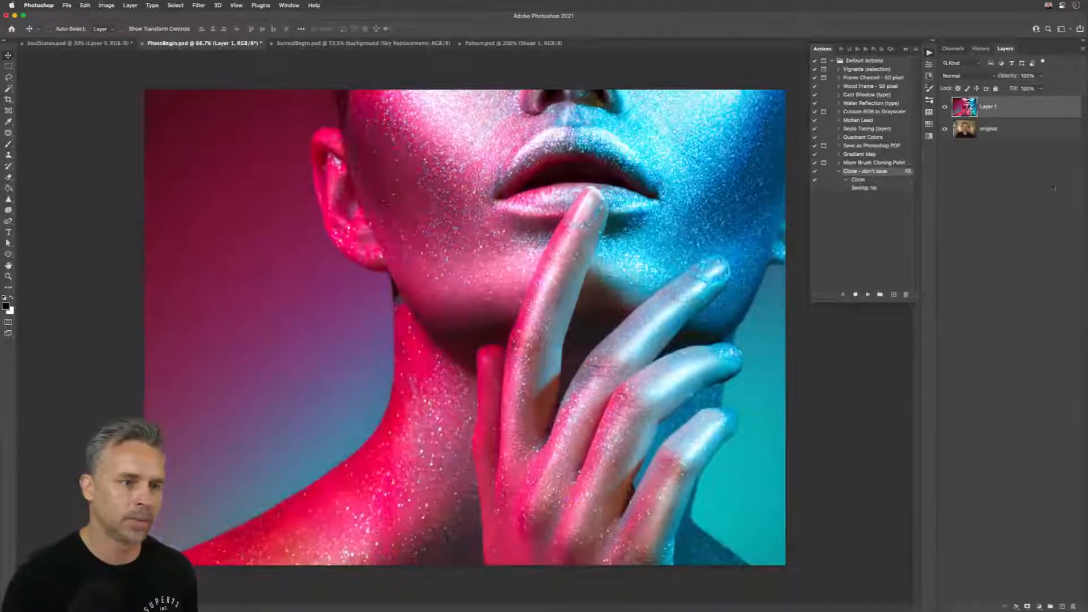
pyautogui.click(958, 486)
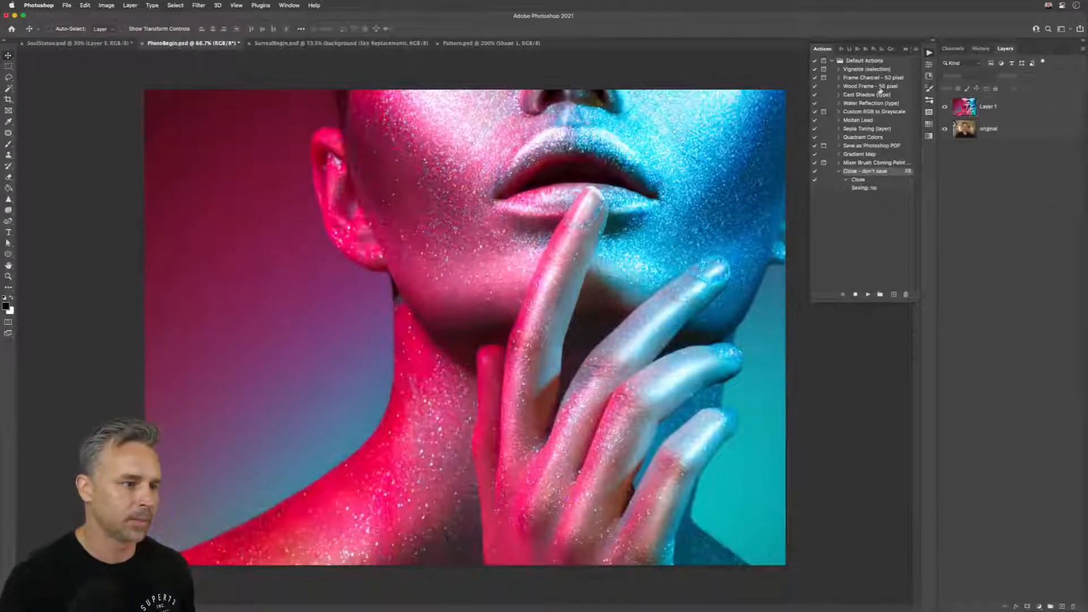
pyautogui.click(905, 50)
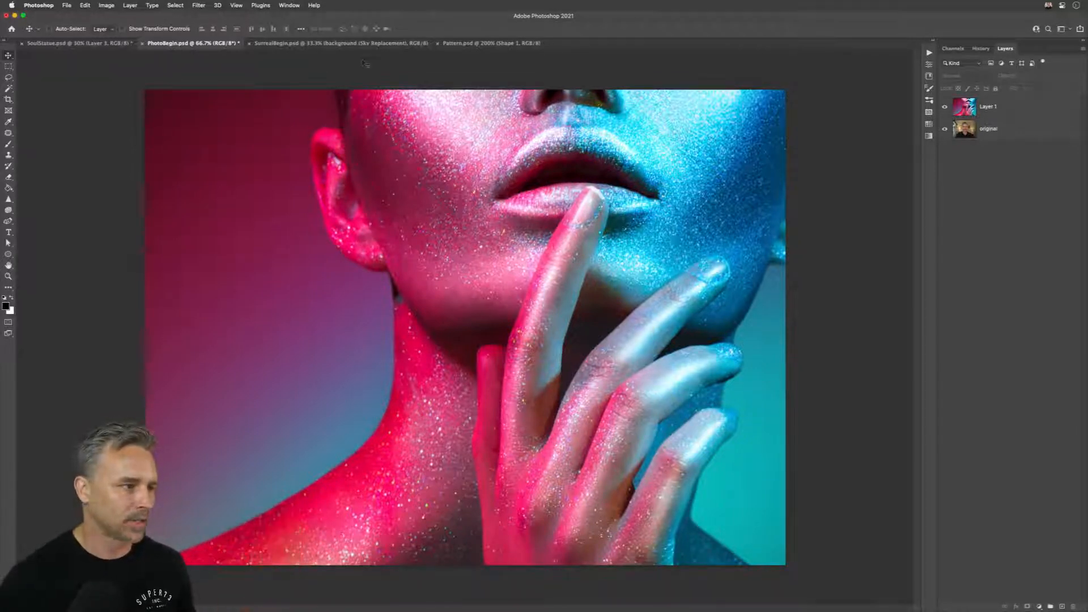
# Step: Look through the open documents SurrealBegin.psd, Pattern.psd and PhotoBegin.psd, ending on SoulStatue.psd
pyautogui.click(306, 44)
pyautogui.click(481, 44)
pyautogui.click(310, 45)
pyautogui.click(190, 44)
pyautogui.click(66, 45)
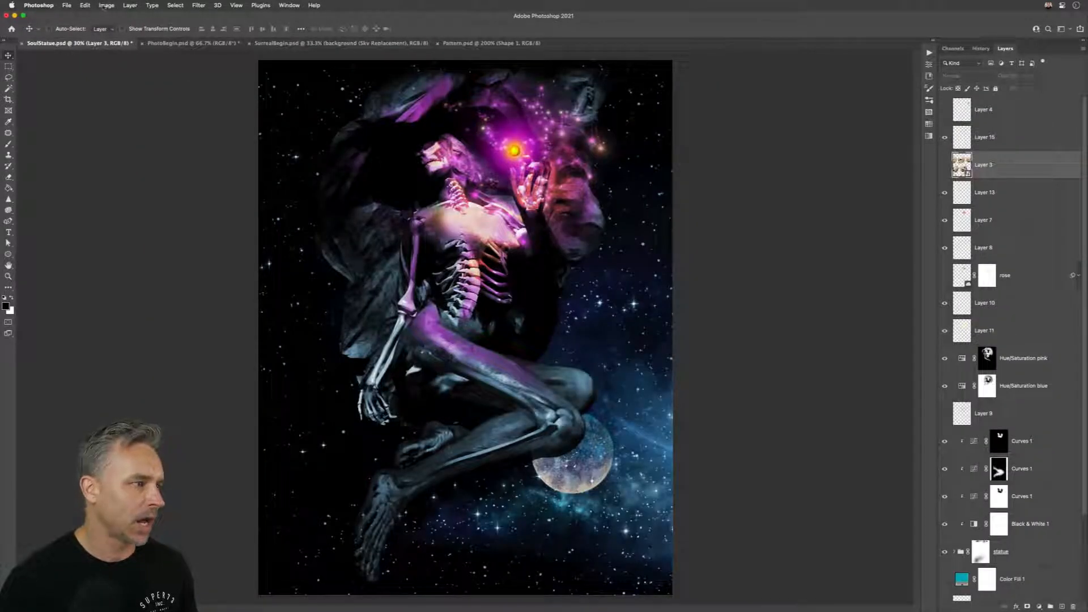
# Step: Tile all open document windows, and consolidate them back into tabs
pyautogui.click(84, 5)
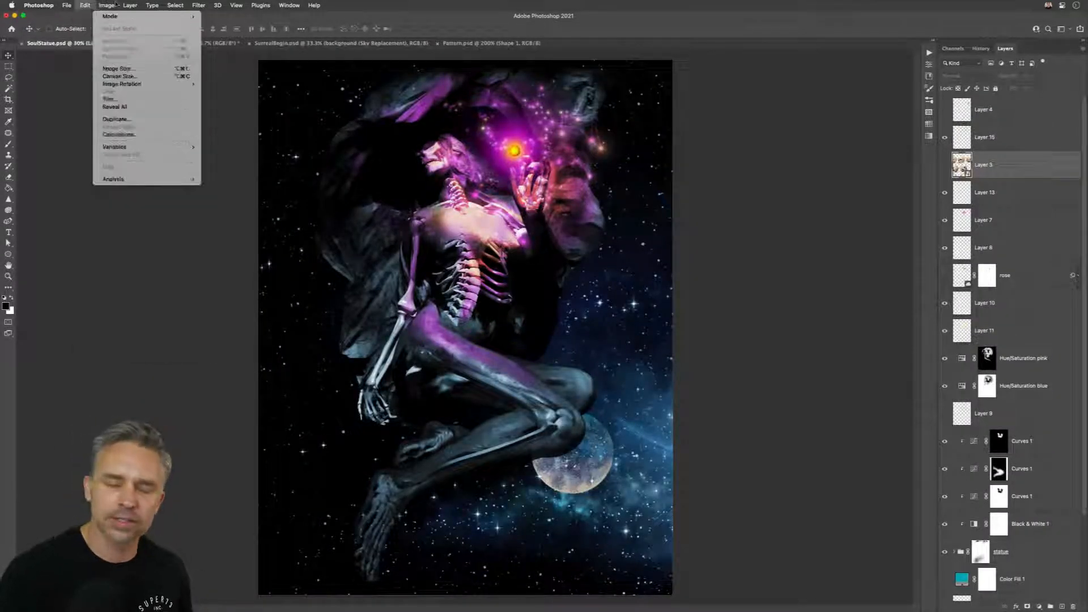
pyautogui.moveTo(295, 4)
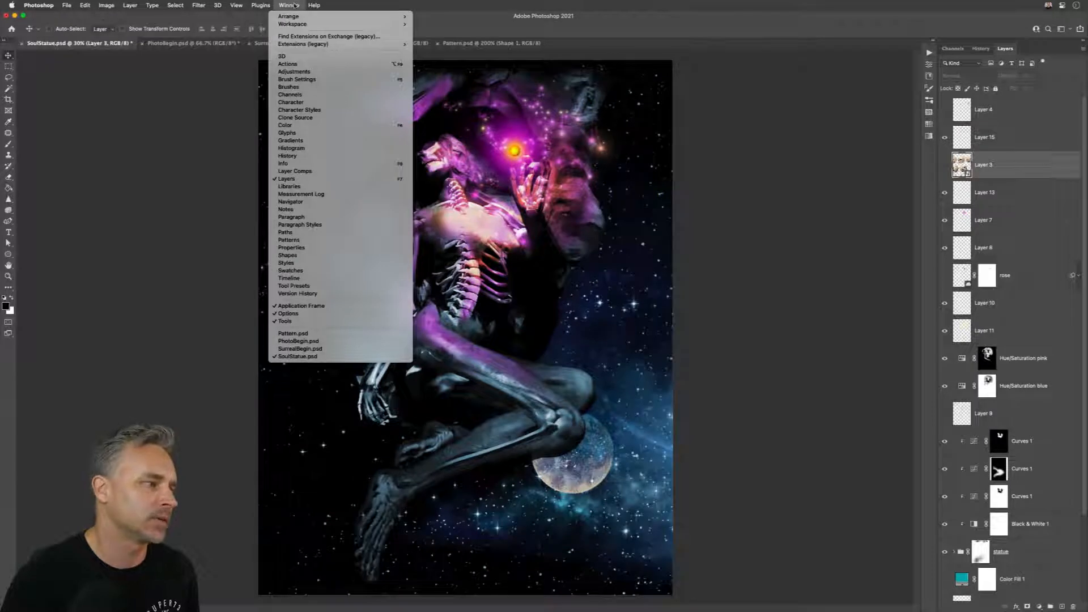
pyautogui.click(289, 5)
pyautogui.click(289, 5)
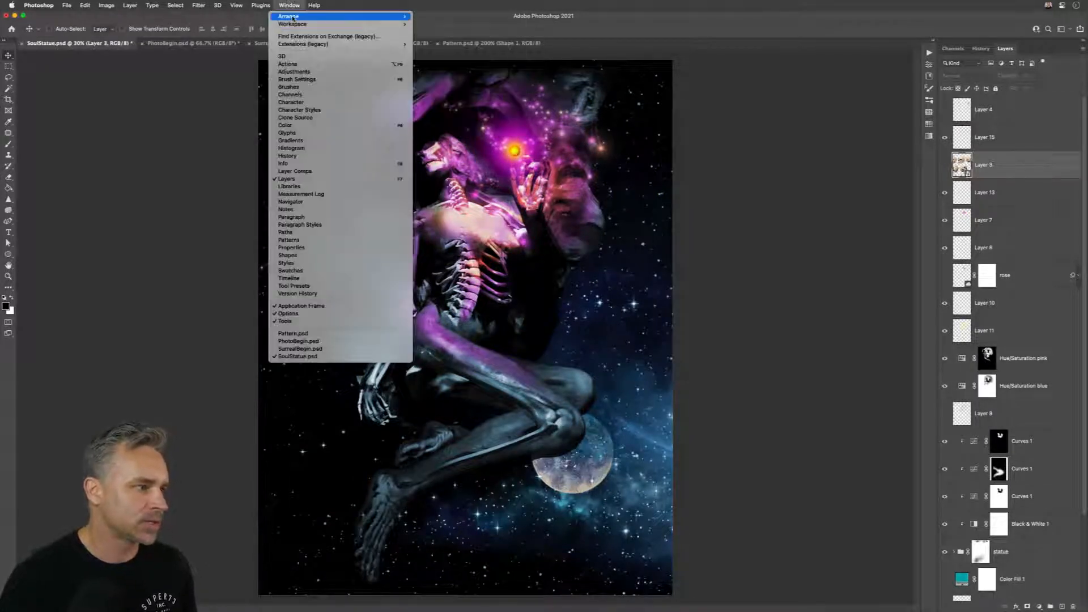
pyautogui.moveTo(304, 17)
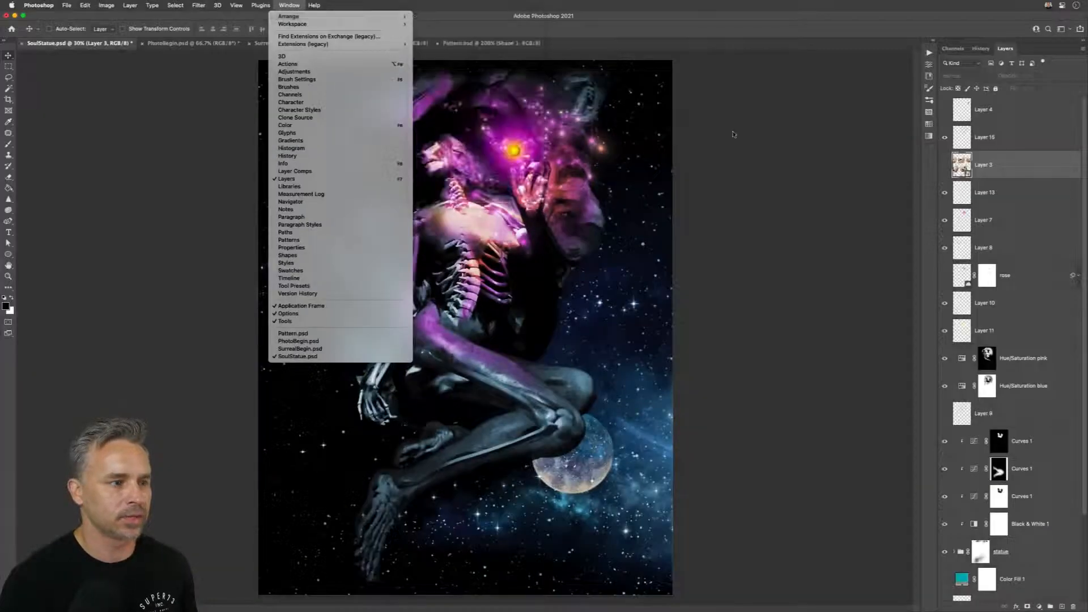
pyautogui.click(733, 131)
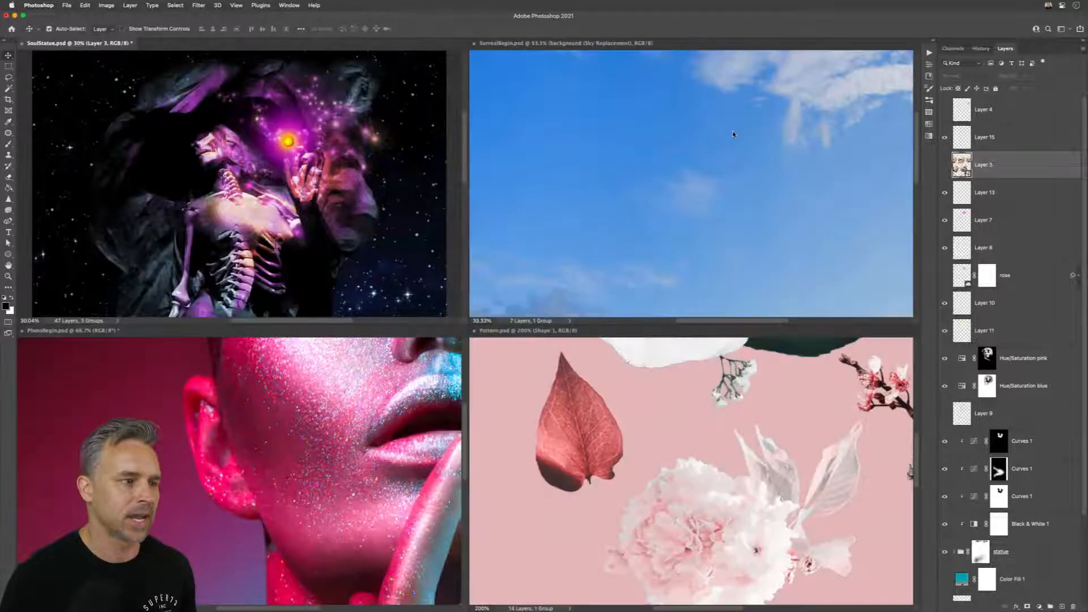
pyautogui.press('F2')
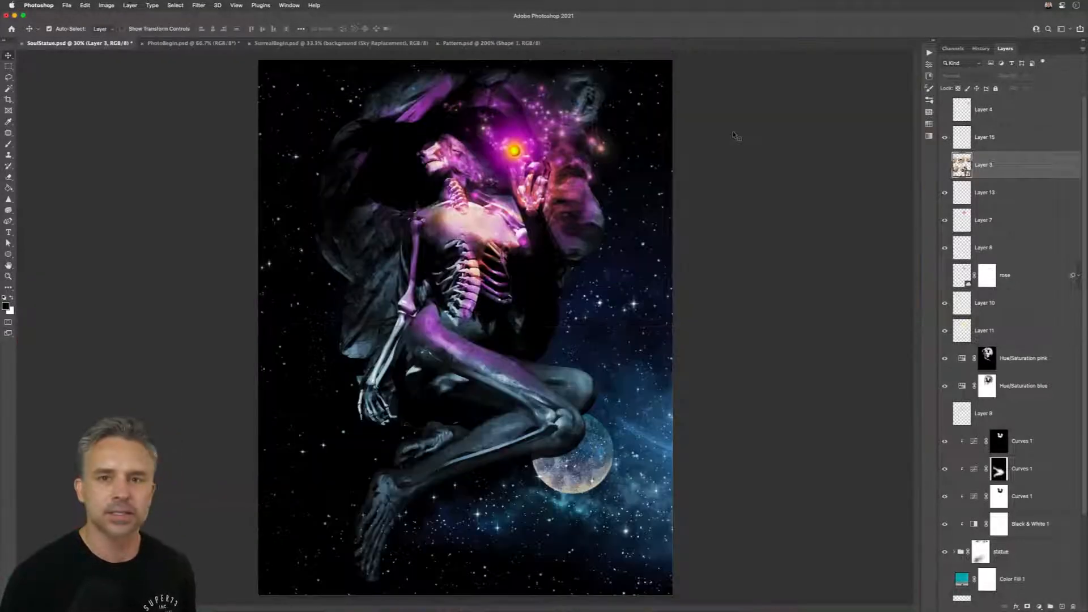
# Step: Tile all open document windows, and consolidate them back into tabs with Pattern.psd in front
pyautogui.press('ctrl+super+4')
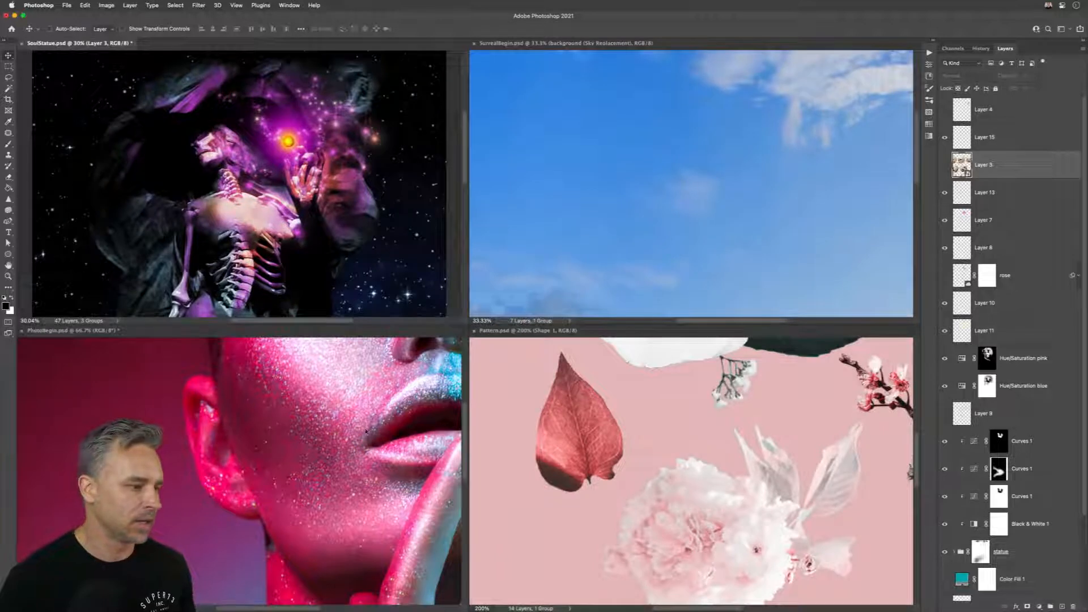
pyautogui.click(619, 456)
pyautogui.press('F2')
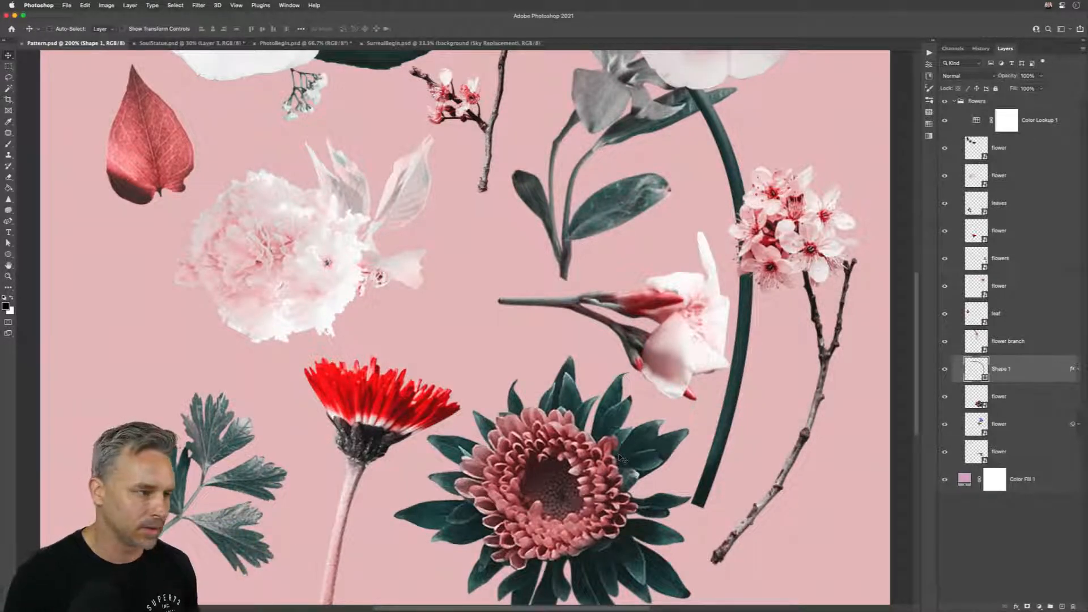
# Step: Tile all open document windows, and pan every document together from the PhotoBegin.psd window
pyautogui.press('super+4')
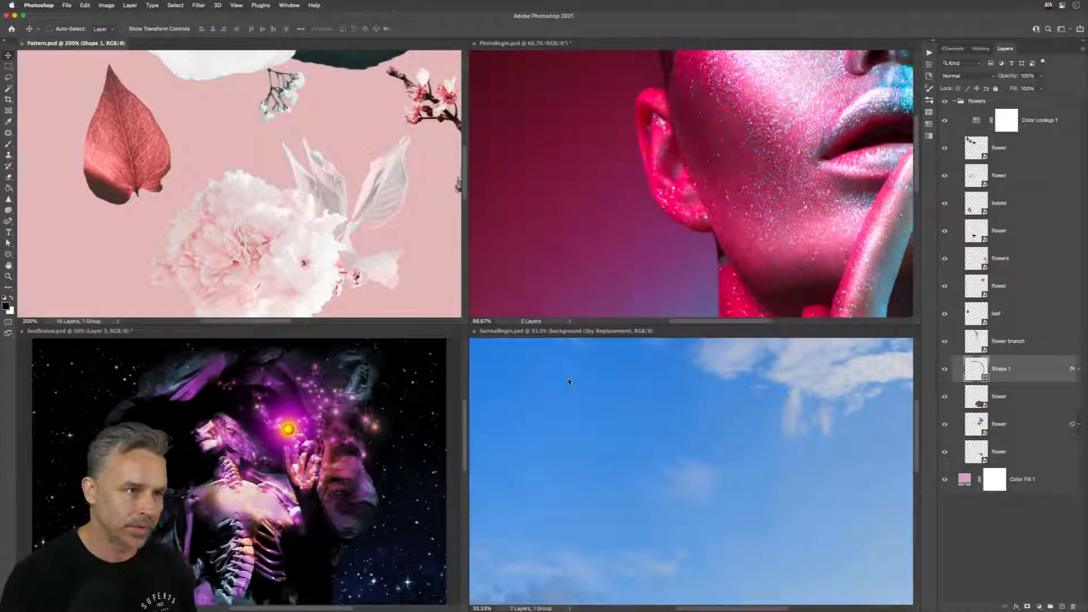
pyautogui.click(621, 210)
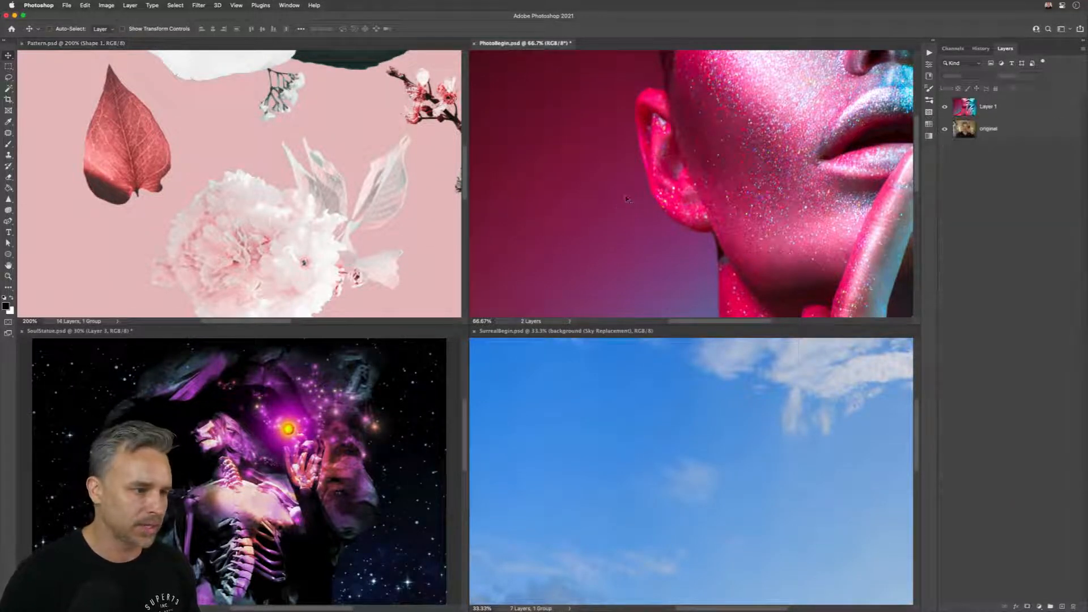
pyautogui.moveTo(796, 107); pyautogui.dragTo(719, 70)
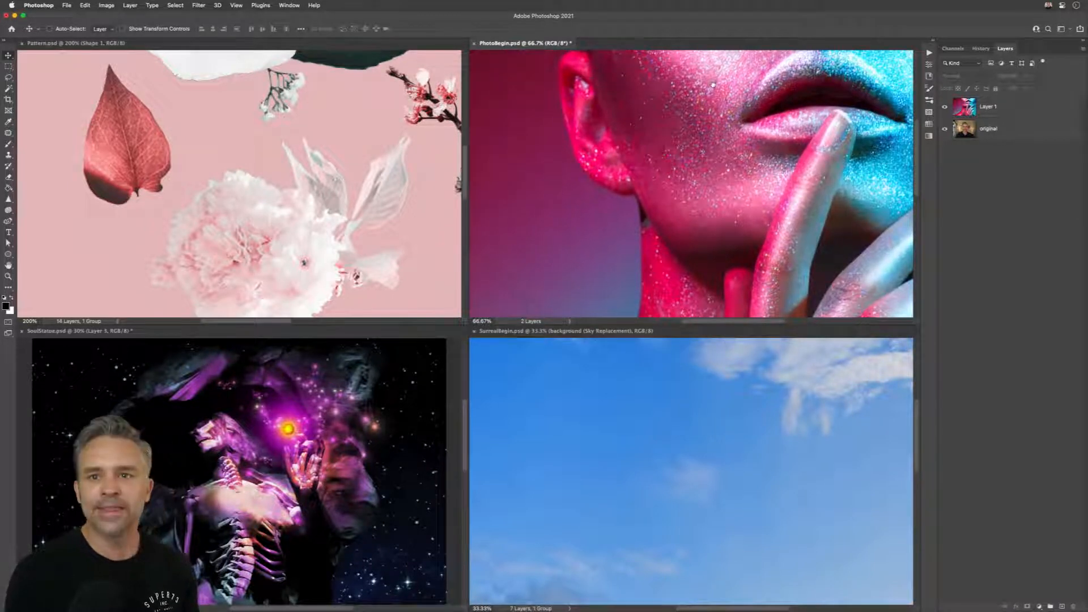
pyautogui.moveTo(657, 177); pyautogui.dragTo(570, 144)
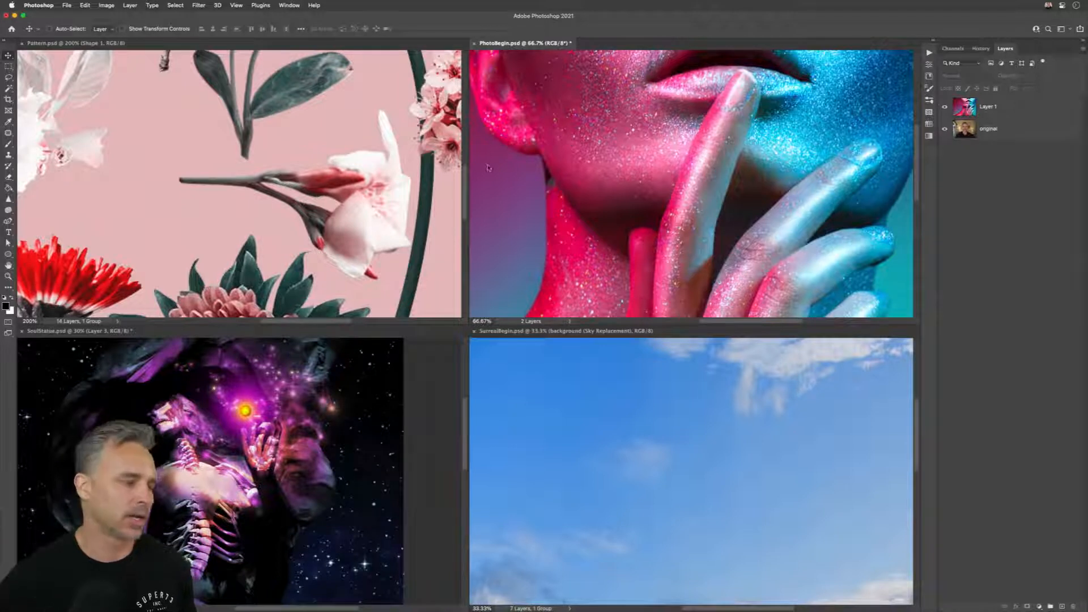
# Step: Make SoulStatue.psd the active document and consolidate all windows back into tabs
pyautogui.click(243, 408)
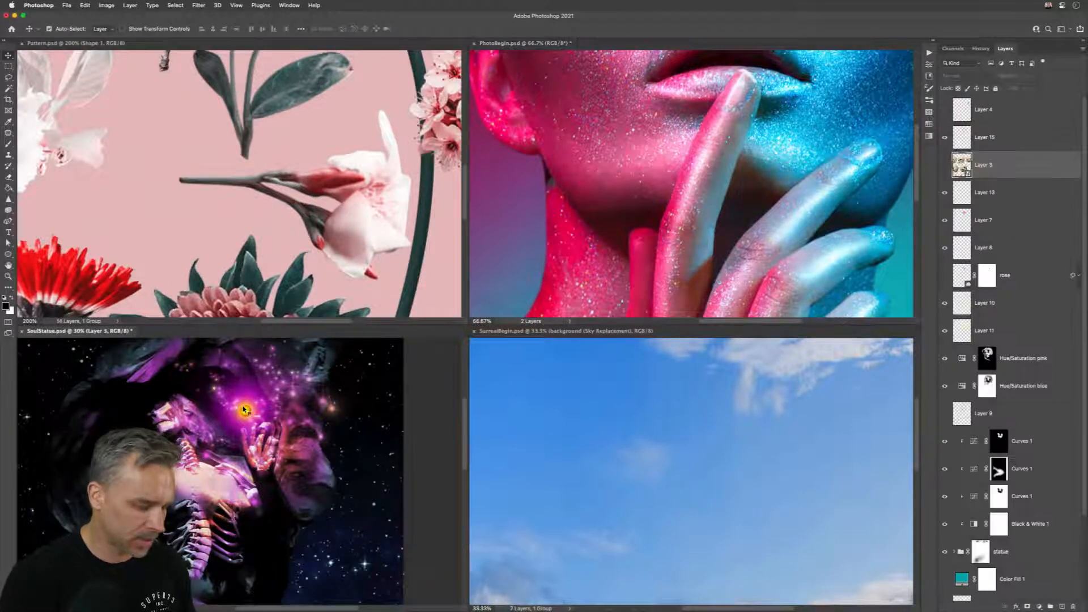
pyautogui.press('super+alt+shift+t')
pyautogui.press('h')
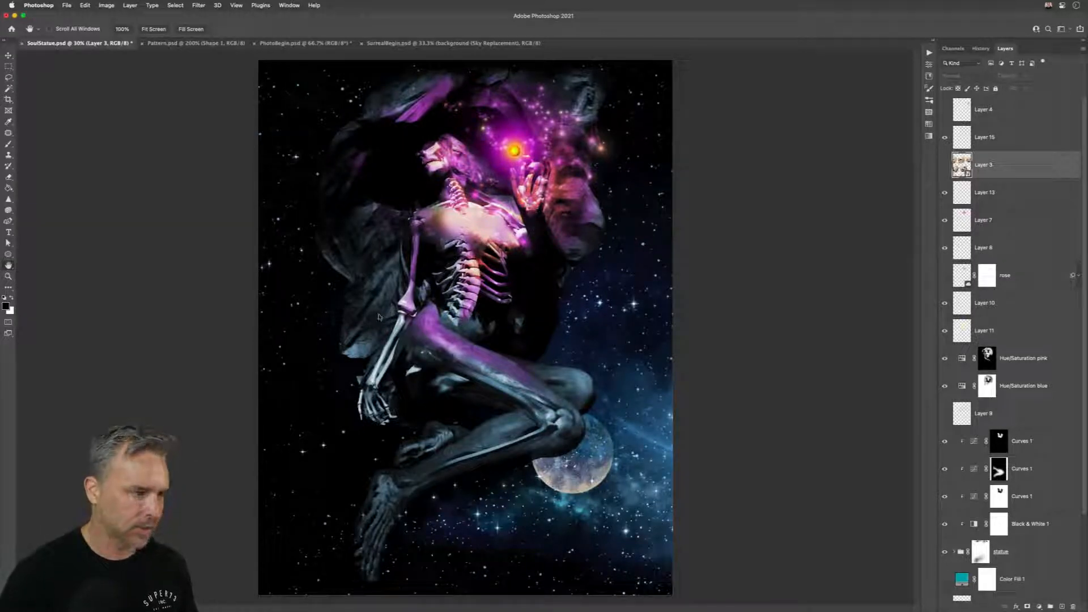
# Step: Examine SoulStatue.psd up close at 200% to 300%, from the purple leg and skull to the planet
pyautogui.click(9, 55)
pyautogui.scroll(10, 466, 205)
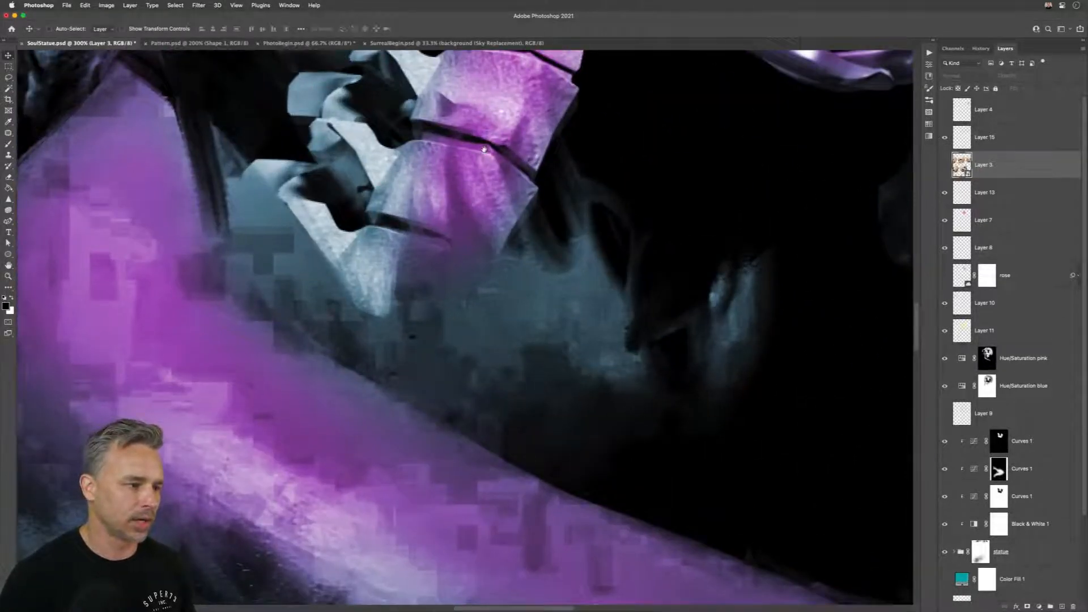
pyautogui.moveTo(484, 150); pyautogui.dragTo(533, 343)
pyautogui.press('space')
pyautogui.press('h')
pyautogui.moveTo(511, 177); pyautogui.dragTo(468, 312)
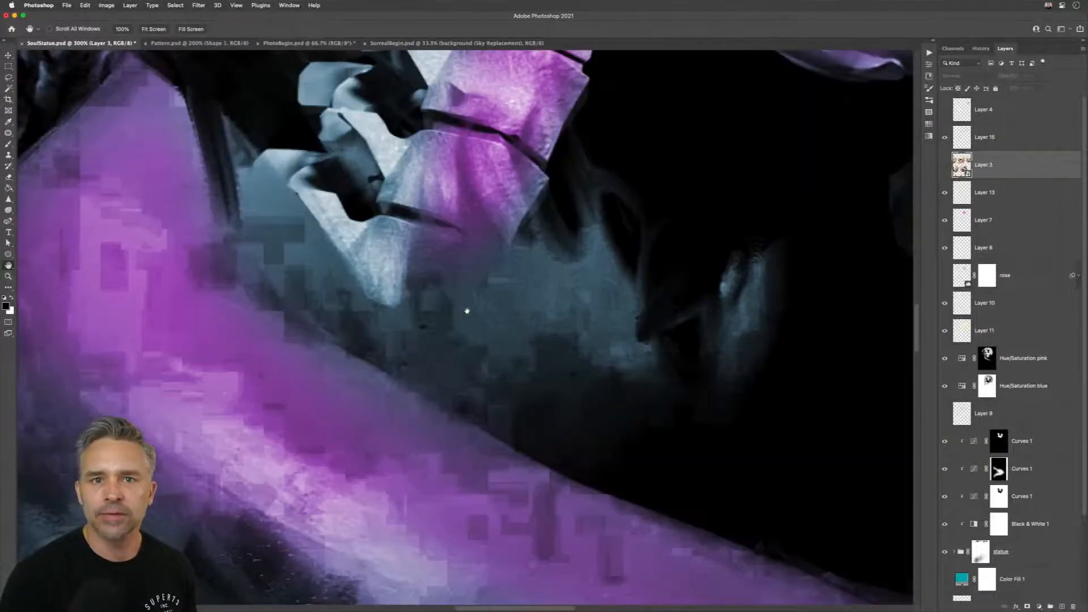
pyautogui.moveTo(458, 245); pyautogui.dragTo(447, 144)
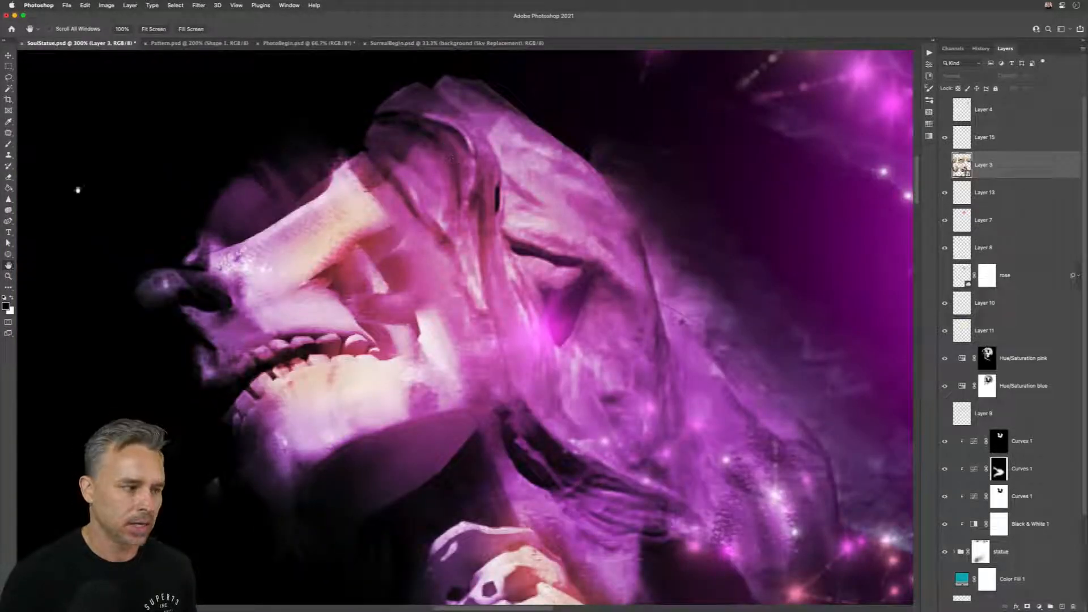
pyautogui.moveTo(343, 177); pyautogui.dragTo(363, 409)
pyautogui.moveTo(436, 225); pyautogui.dragTo(567, 436)
pyautogui.moveTo(372, 193); pyautogui.dragTo(371, 136)
pyautogui.moveTo(389, 266); pyautogui.dragTo(561, 459)
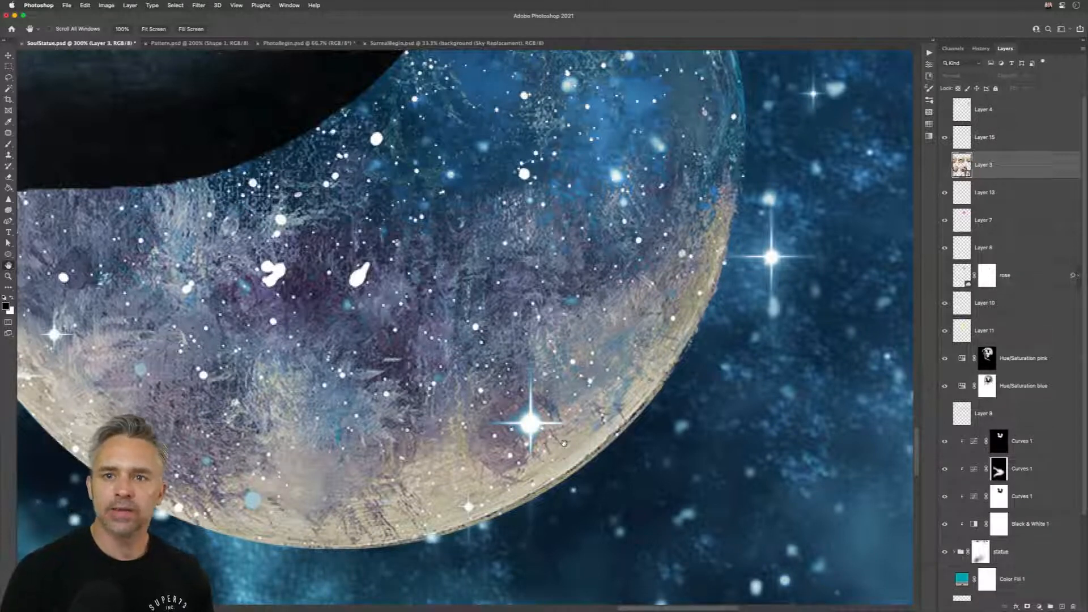
# Step: Open the Keyboard Shortcuts settings and check the available shortcut sets
pyautogui.click(85, 5)
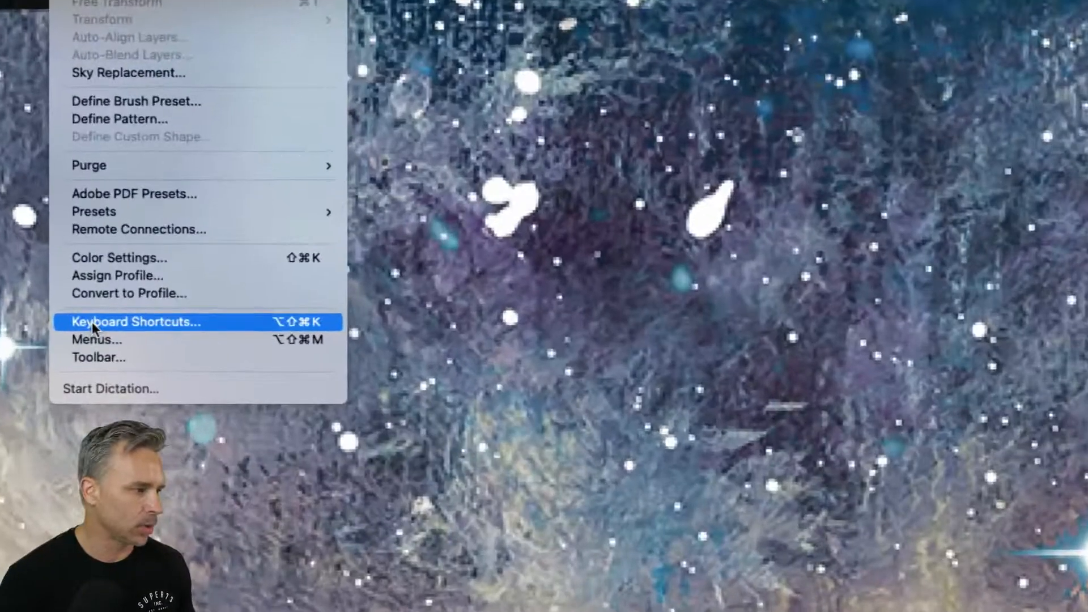
pyautogui.click(93, 324)
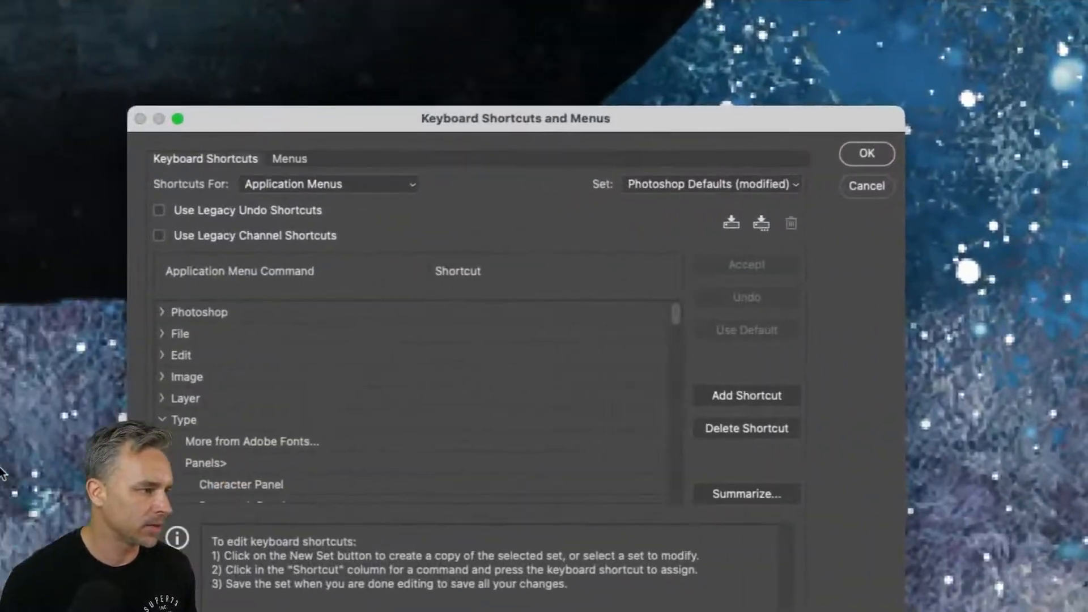
pyautogui.moveTo(489, 119); pyautogui.dragTo(538, 54)
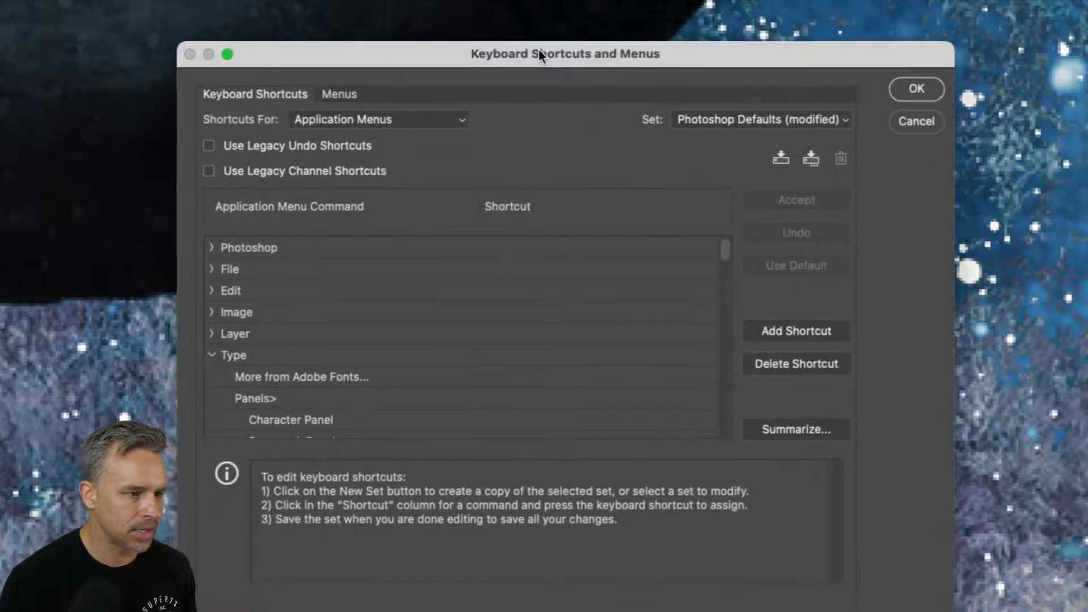
pyautogui.click(801, 117)
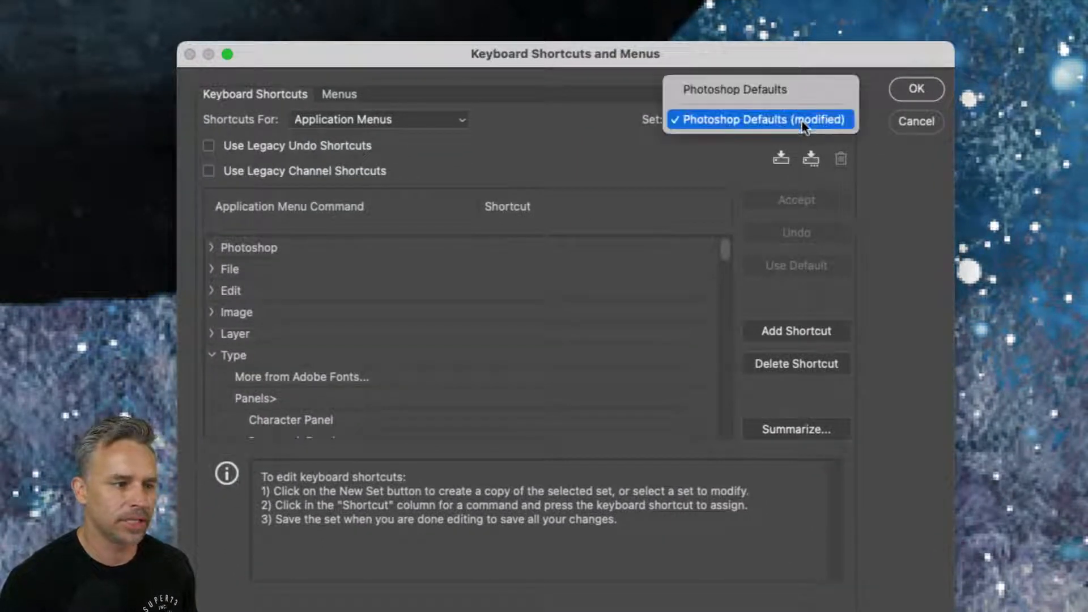
pyautogui.click(844, 131)
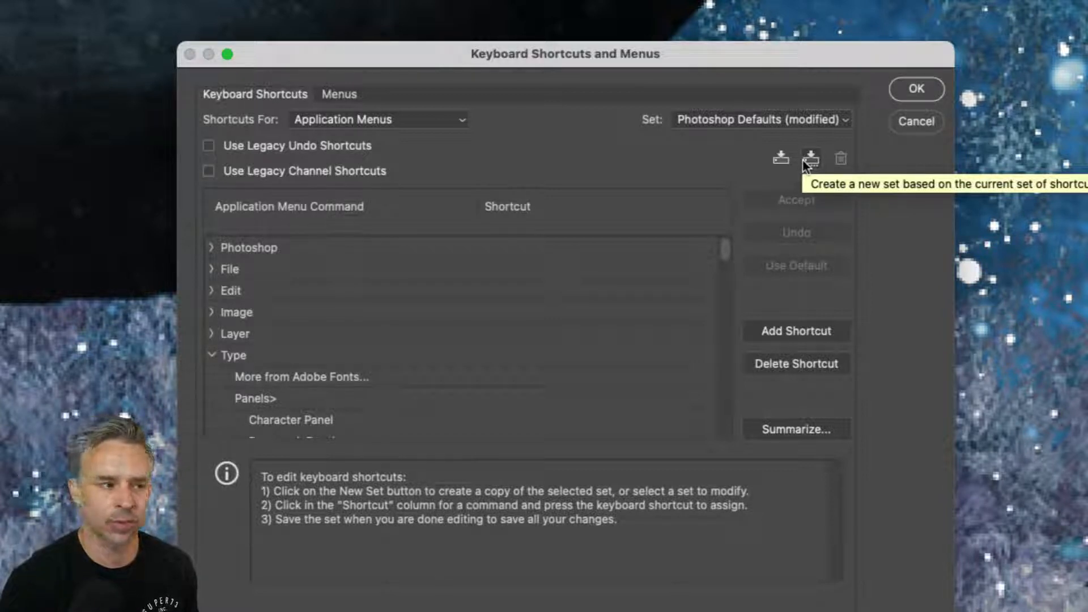
# Step: Save the current keyboard shortcuts as a new set named Compositing.kys in the Keyboard Shortcuts presets folder
pyautogui.click(811, 159)
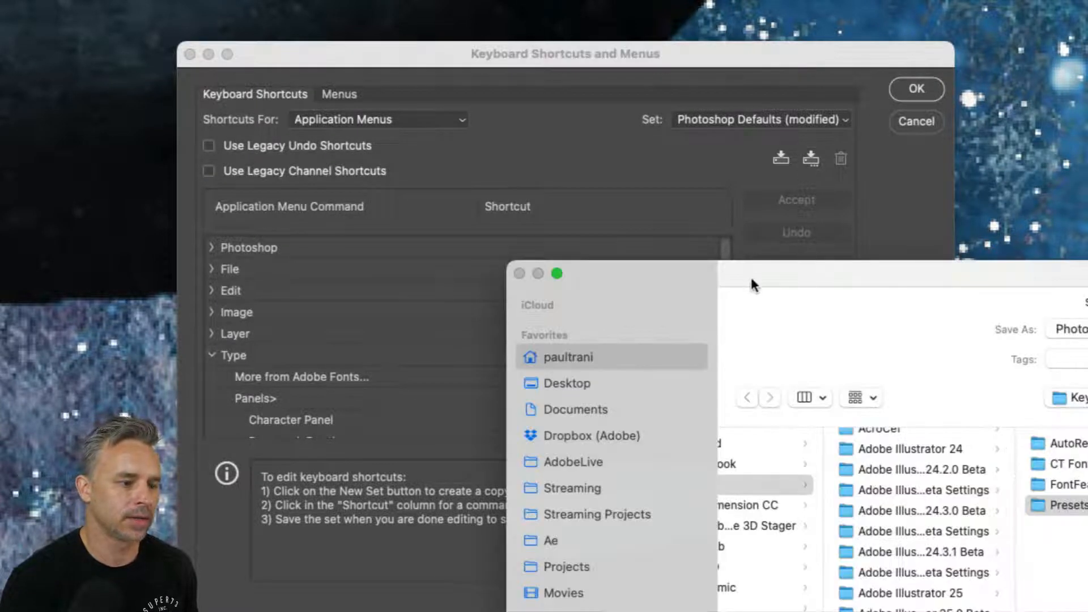
pyautogui.moveTo(751, 277); pyautogui.dragTo(331, 8)
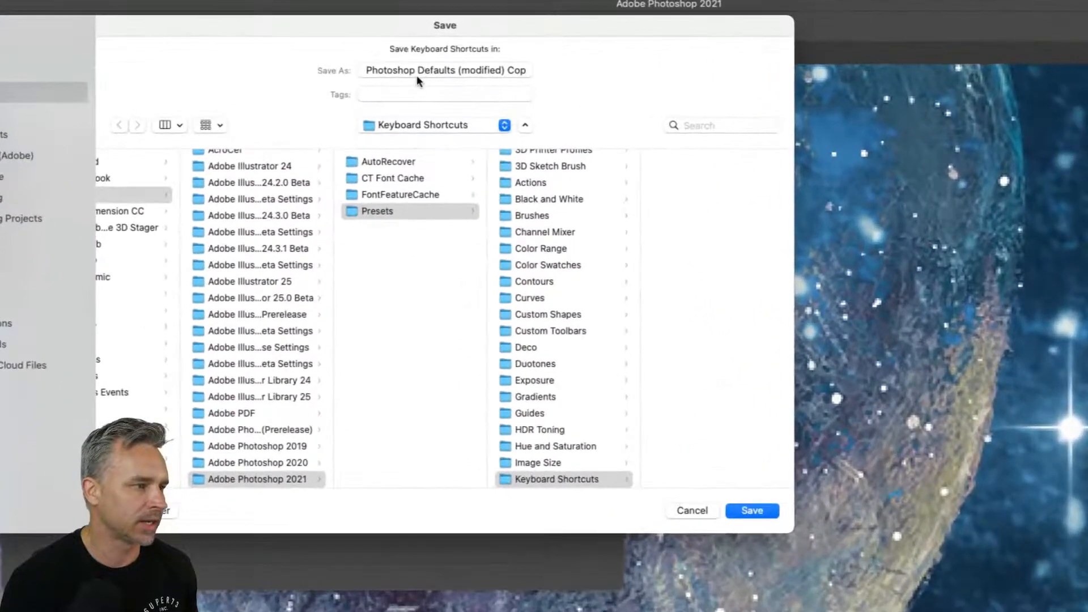
pyautogui.click(401, 54)
pyautogui.moveTo(456, 53); pyautogui.dragTo(288, 49)
pyautogui.press('BackSpace')
pyautogui.moveTo(383, 71); pyautogui.dragTo(146, 37)
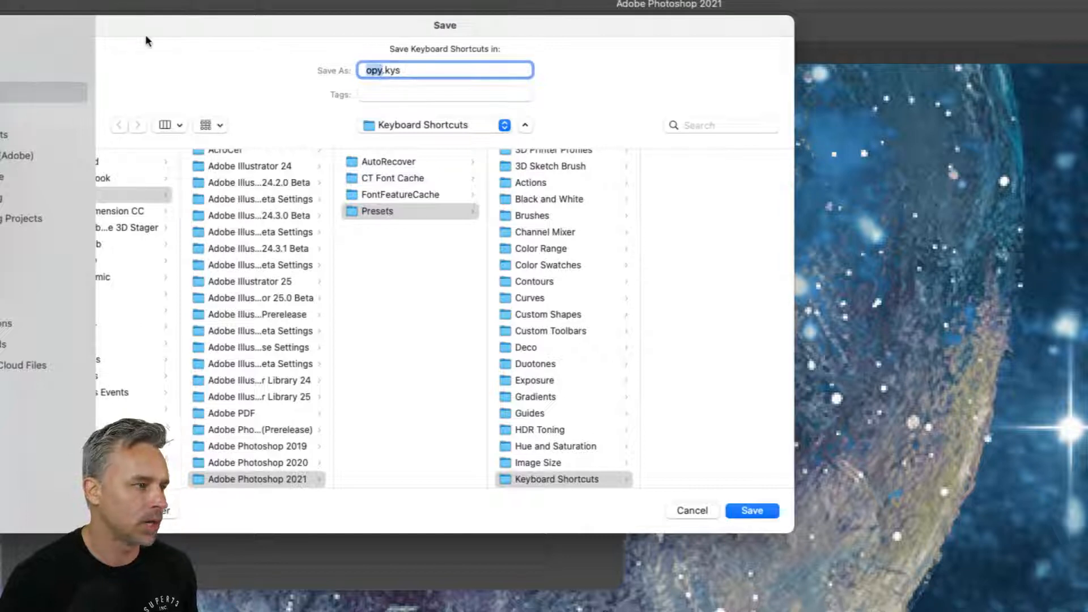
pyautogui.write('Compositing')
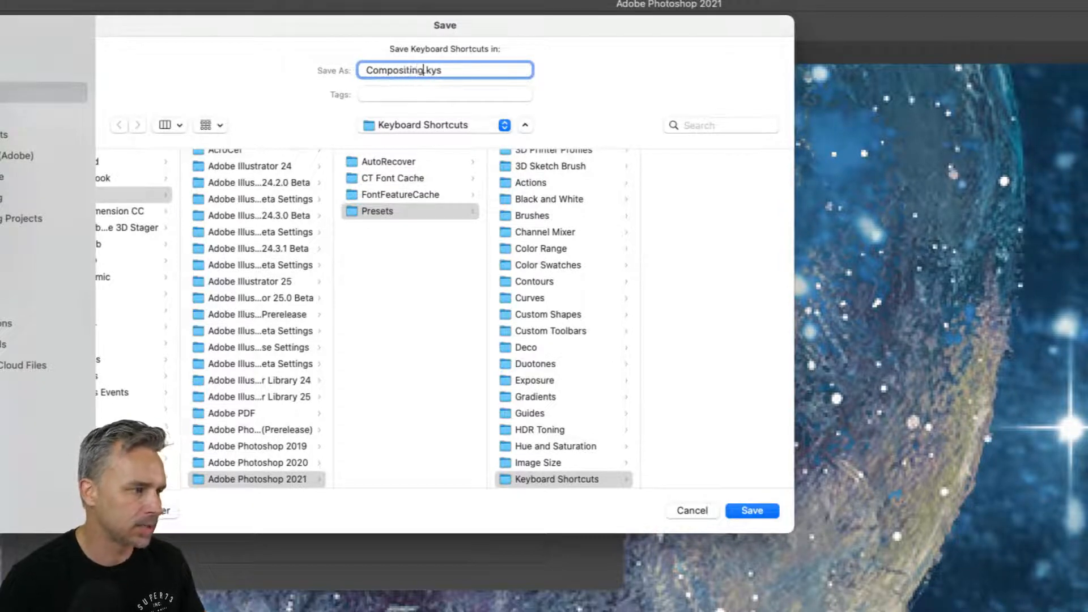
pyautogui.press('Return')
# Step: Check that Compositing is the selected shortcut set and cancel out of the Keyboard Shortcuts settings
pyautogui.click(424, 163)
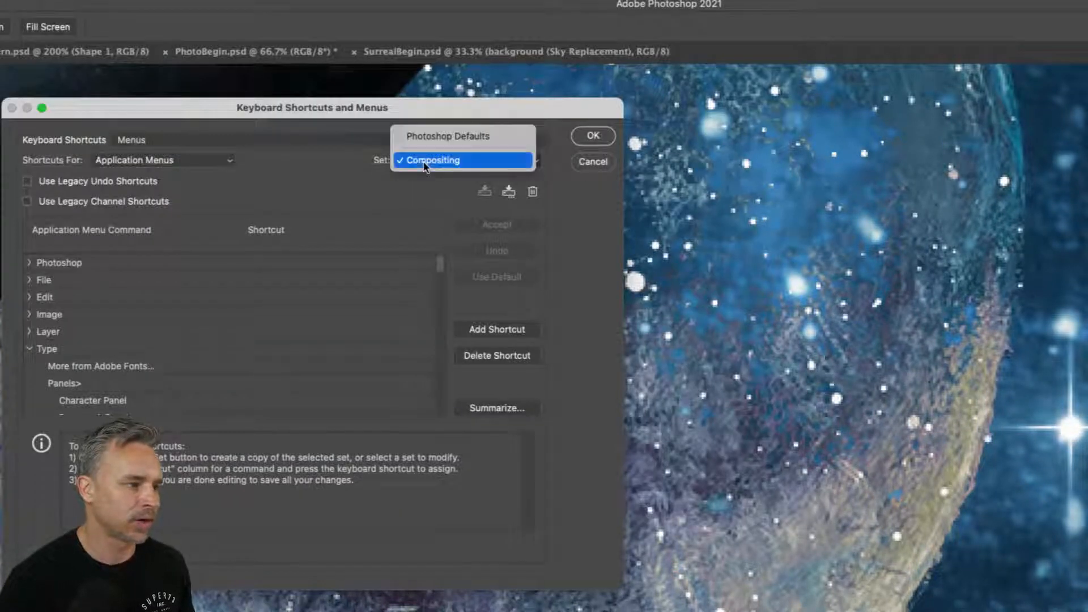
pyautogui.click(424, 162)
pyautogui.moveTo(330, 108); pyautogui.dragTo(576, 102)
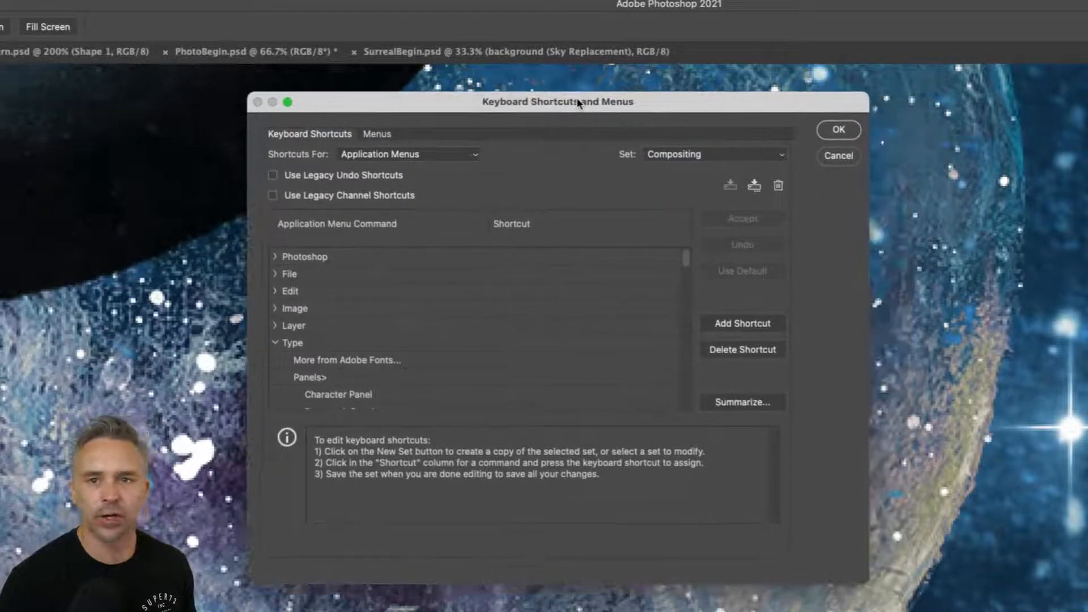
pyautogui.click(833, 155)
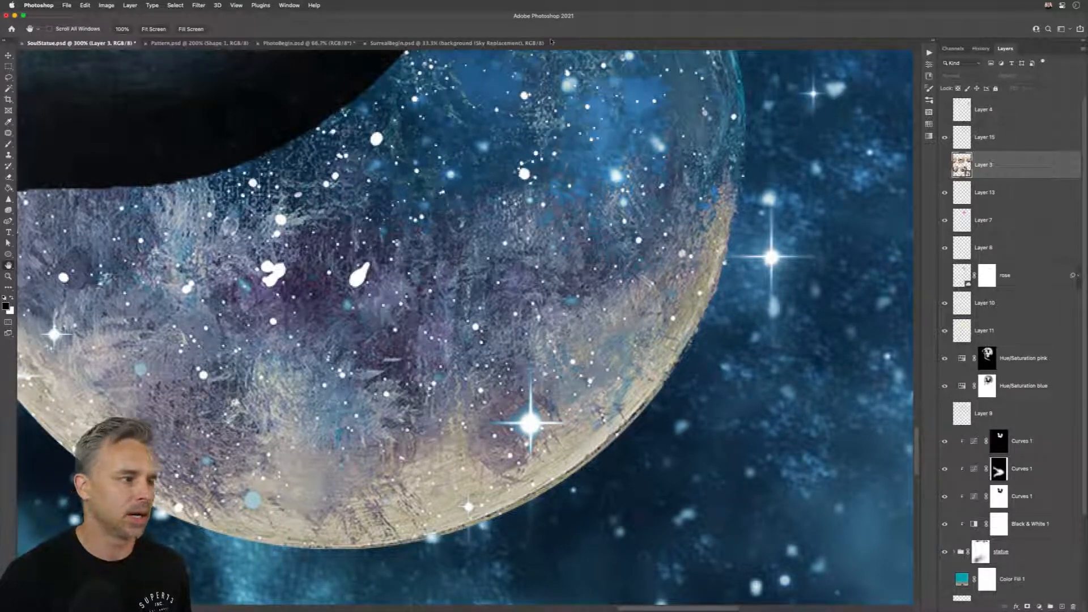
# Step: Tile all open documents, then switch to Finder and open the Landscapes folder on the Desktop
pyautogui.press('v')
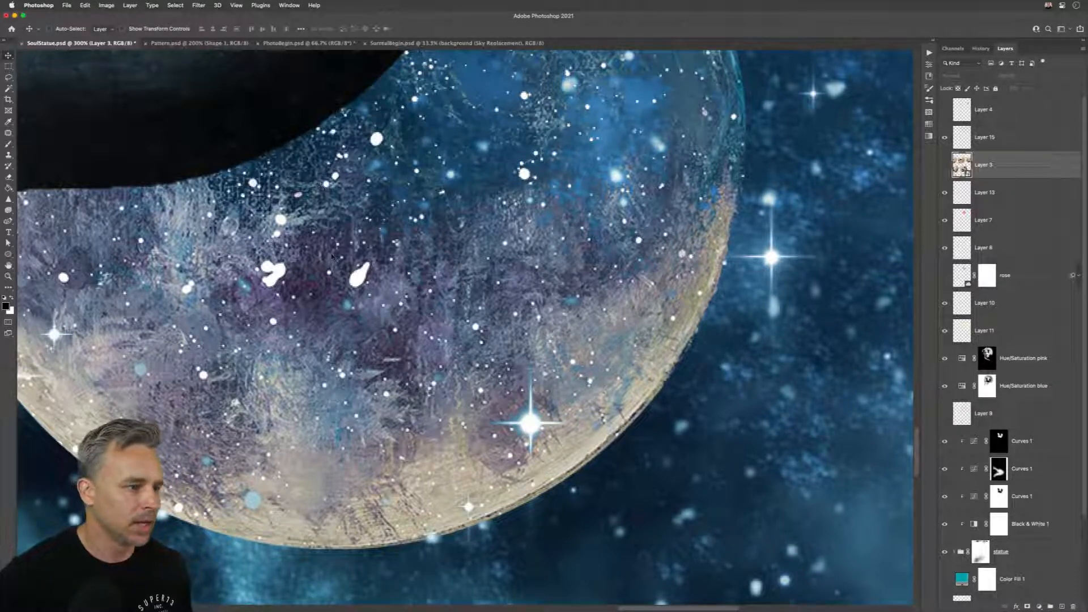
pyautogui.press('super+4')
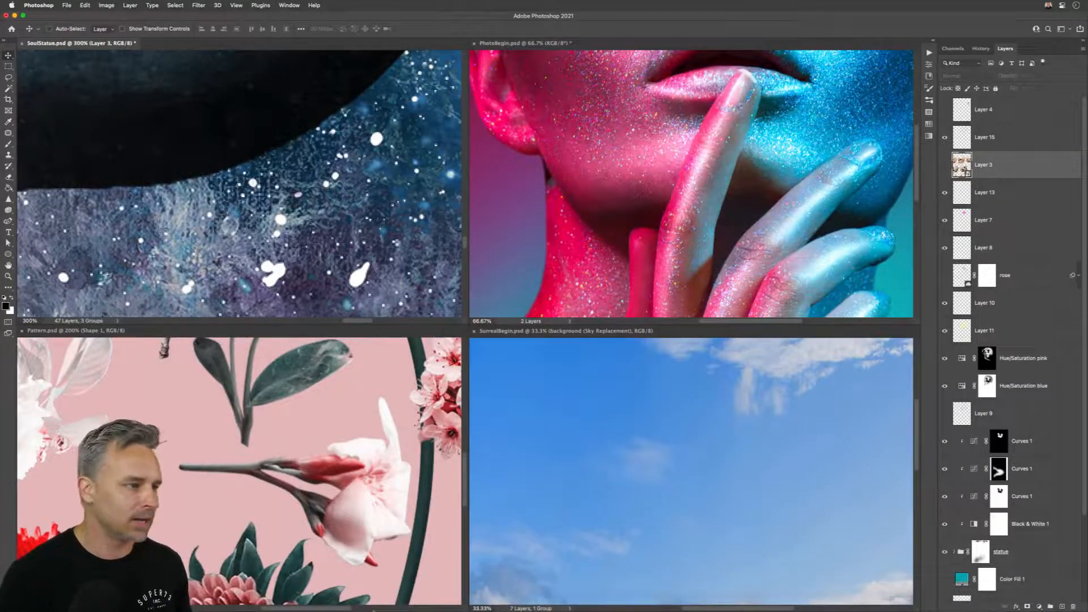
pyautogui.click(248, 601)
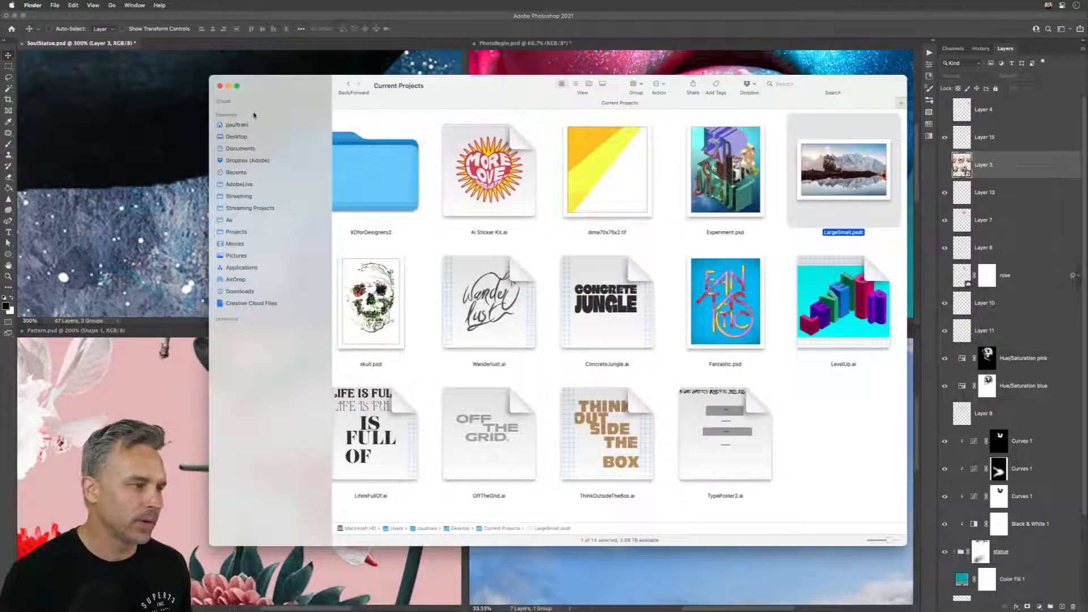
pyautogui.click(233, 136)
pyautogui.moveTo(238, 104); pyautogui.dragTo(296, 106)
pyautogui.click(589, 183)
pyautogui.doubleClick(588, 183)
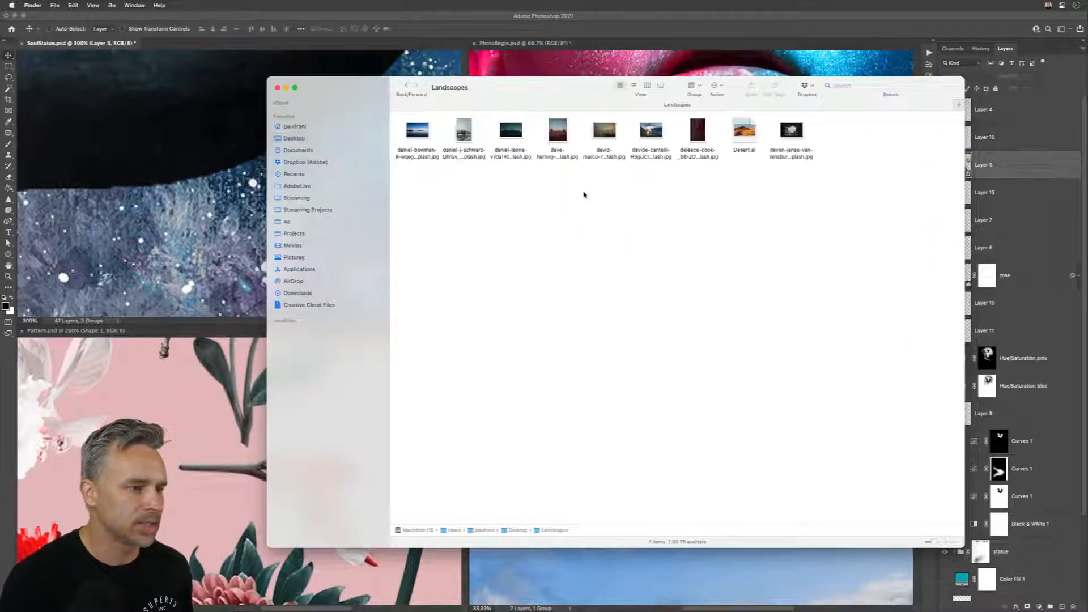
# Step: Enlarge the thumbnails in the Landscapes folder and move Desert.ai to the Trash
pyautogui.click(943, 543)
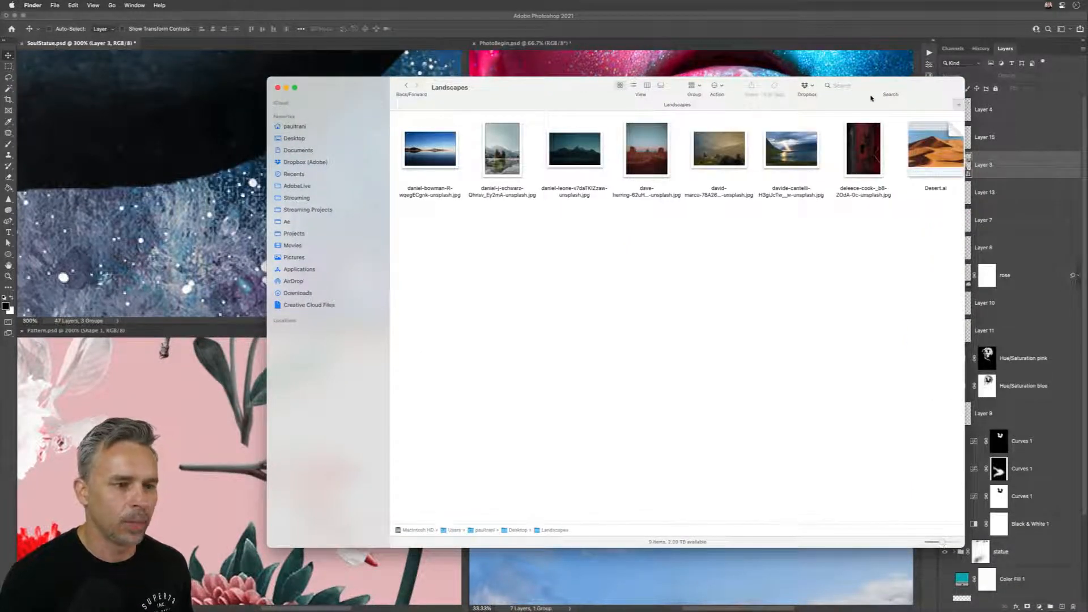
pyautogui.click(916, 164)
pyautogui.press('super+BackSpace')
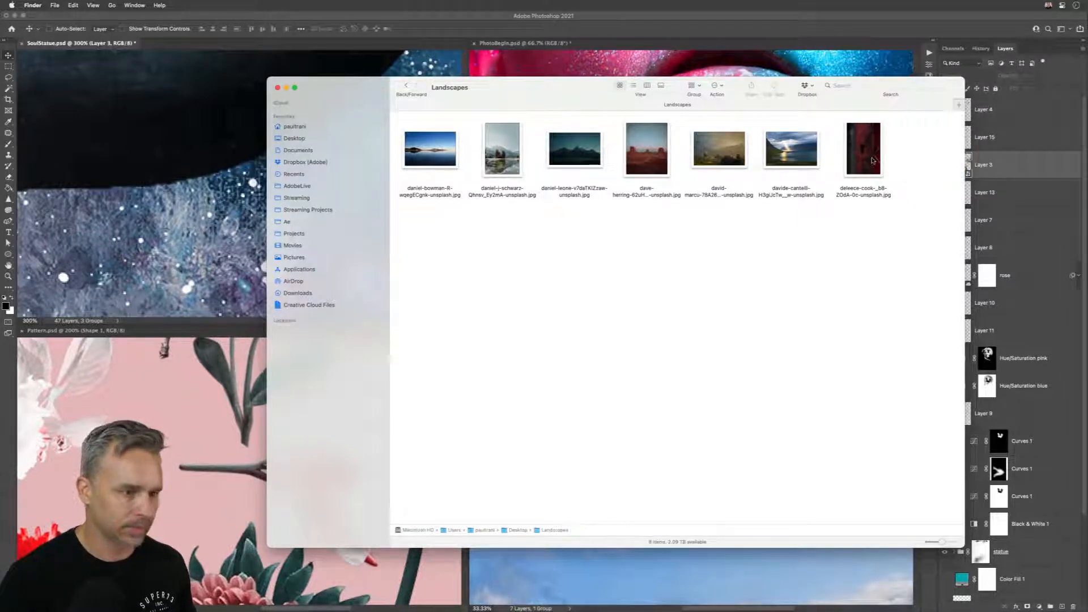
# Step: Reposition the cave photo below the row of images in the Landscapes folder and preview it
pyautogui.hscroll(3, 679, 261)
pyautogui.moveTo(910, 152); pyautogui.dragTo(447, 243)
pyautogui.press('space')
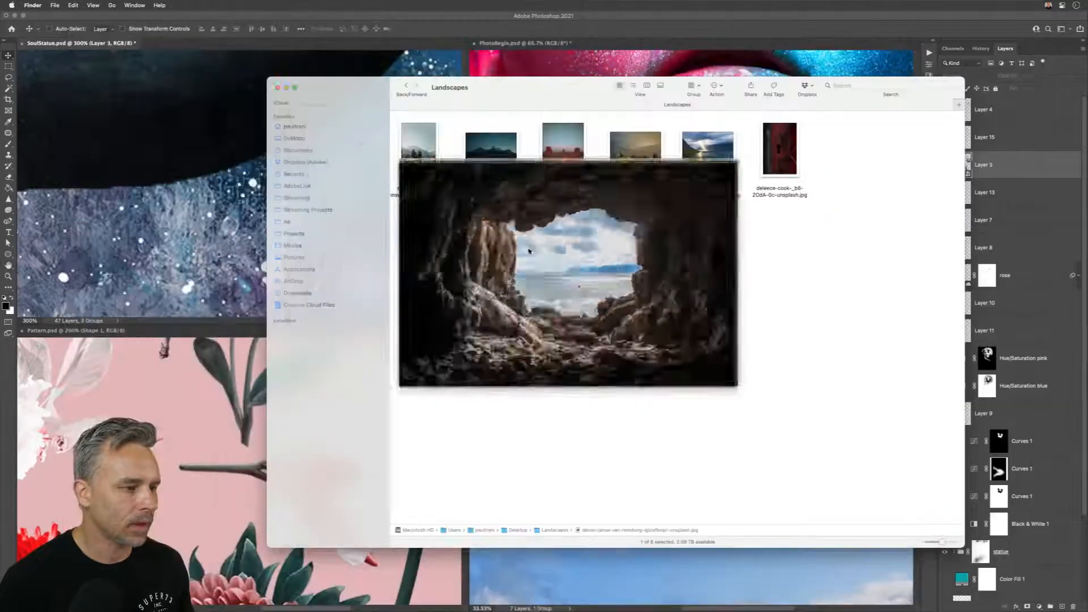
pyautogui.press('space')
pyautogui.press('space')
pyautogui.moveTo(355, 92)
pyautogui.mouseDown()
pyautogui.moveTo(428, 102)
pyautogui.moveTo(361, 105)
pyautogui.mouseUp()
pyautogui.click(711, 274)
pyautogui.hscroll(-3, 711, 274)
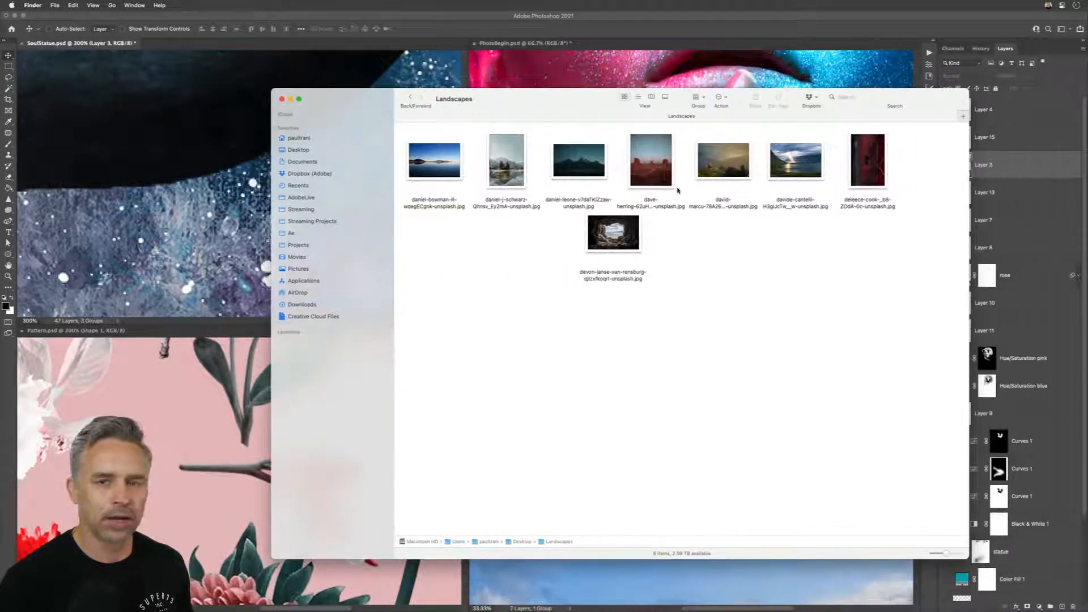
# Step: Open the cave photo and the red keyhole photo in Photoshop, and dock the keyhole photo beside PhotoBegin.psd
pyautogui.click(615, 238)
pyautogui.keyDown('super'); pyautogui.click(873, 166); pyautogui.keyUp('super')
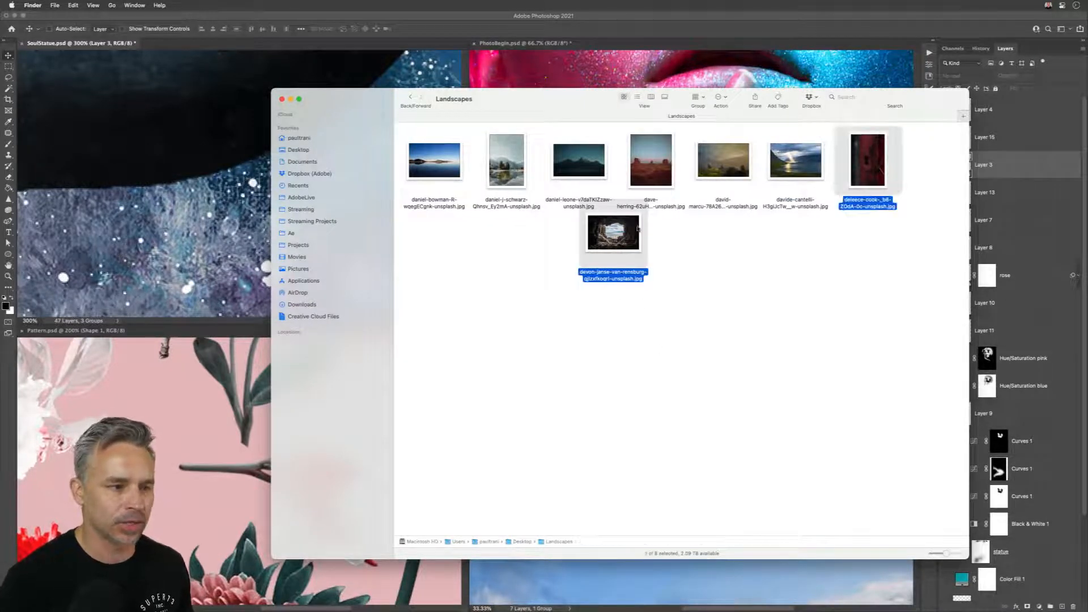
pyautogui.doubleClick(594, 249)
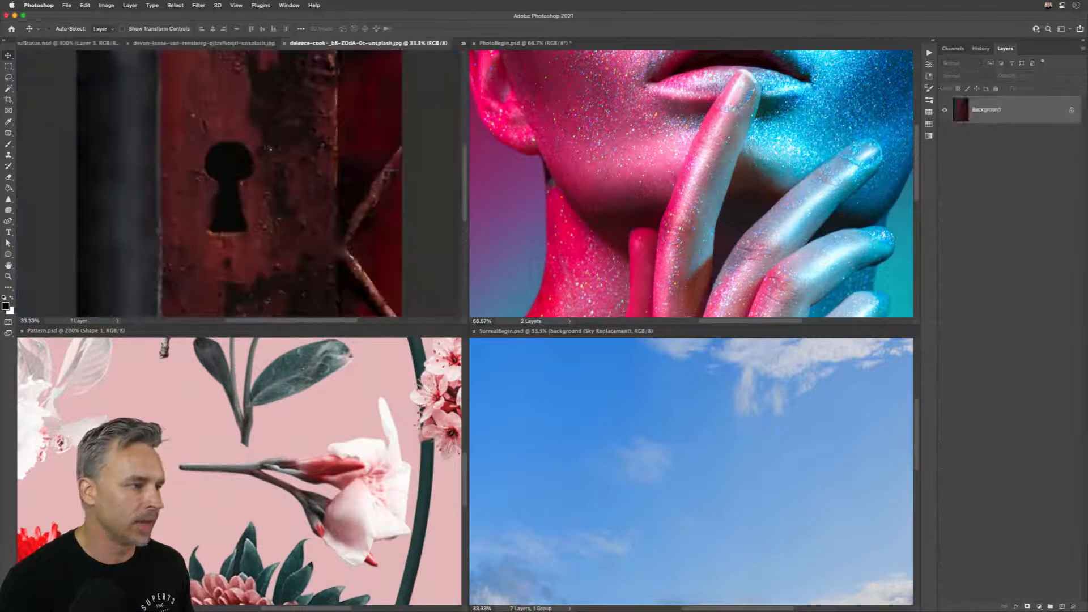
pyautogui.moveTo(294, 43); pyautogui.dragTo(595, 71)
# Step: Copy the keyhole image into the cave photo as a new layer, and close the cave document without saving
pyautogui.moveTo(958, 114); pyautogui.dragTo(271, 148)
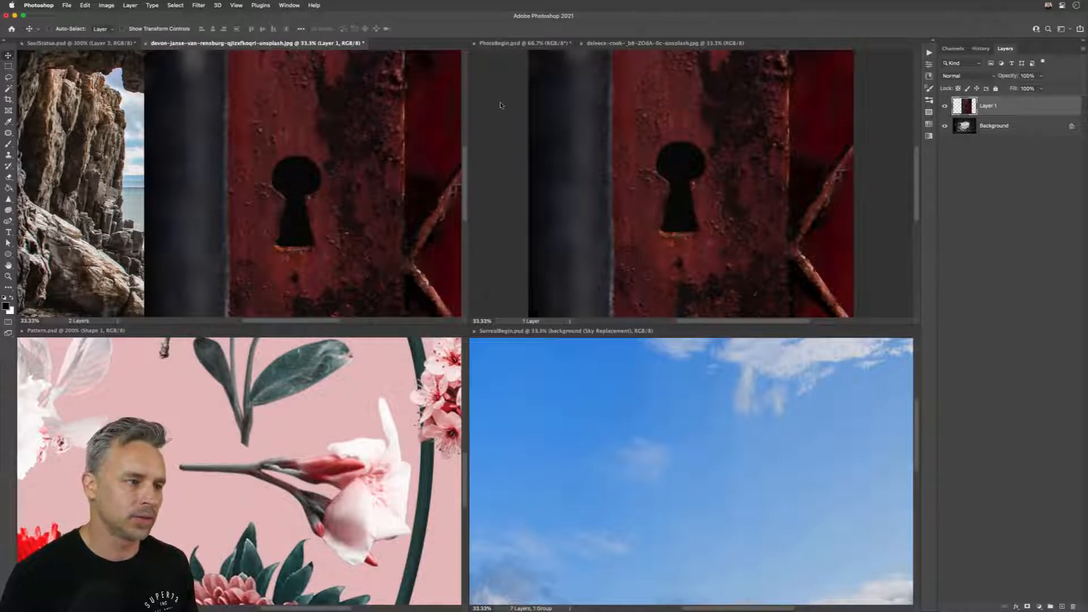
pyautogui.press('super+w')
pyautogui.click(522, 230)
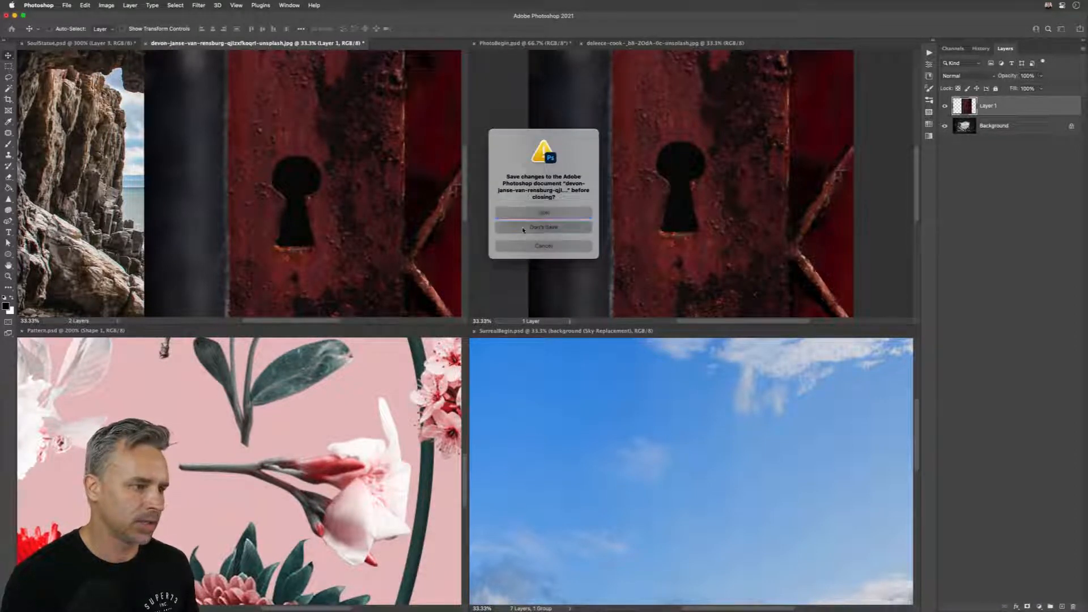
# Step: Discard the changes to the cave photo, close the keyhole photo, and bring up the Landscapes folder in Finder
pyautogui.click(557, 180)
pyautogui.press('super+w')
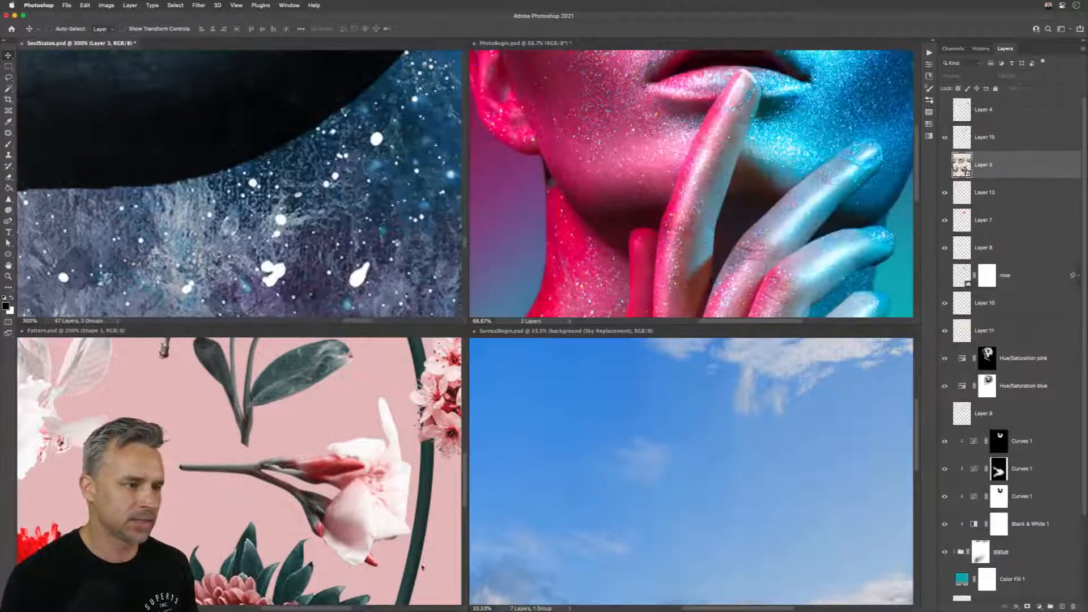
pyautogui.click(248, 604)
pyautogui.click(524, 304)
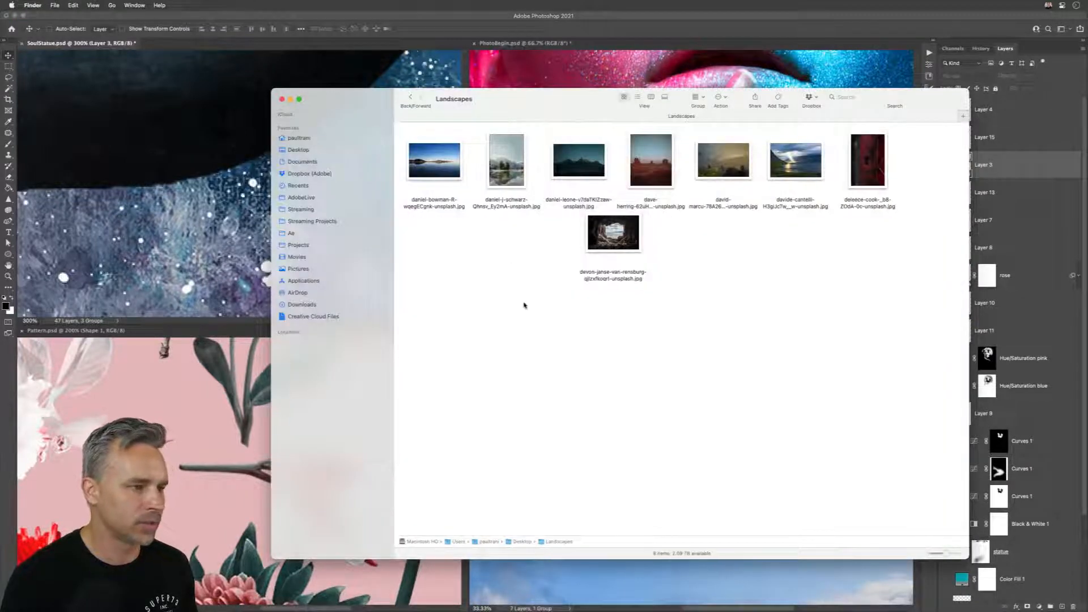
# Step: Return to Photoshop and consolidate all tiled documents into tabs with SurrealBegin.psd in front
pyautogui.click(330, 20)
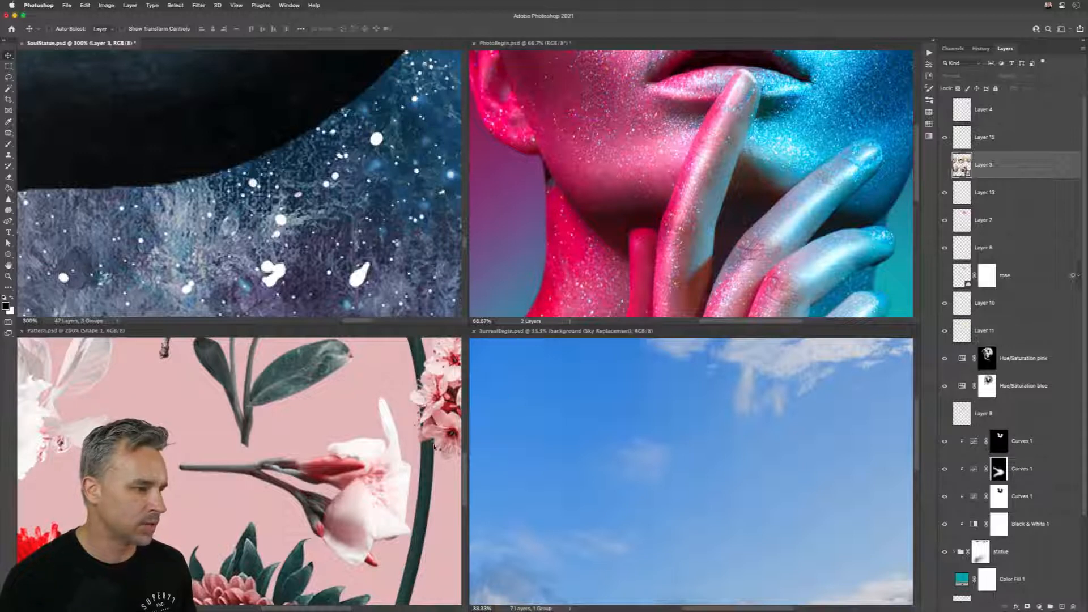
pyautogui.click(507, 458)
pyautogui.press('super+alt+shift+c')
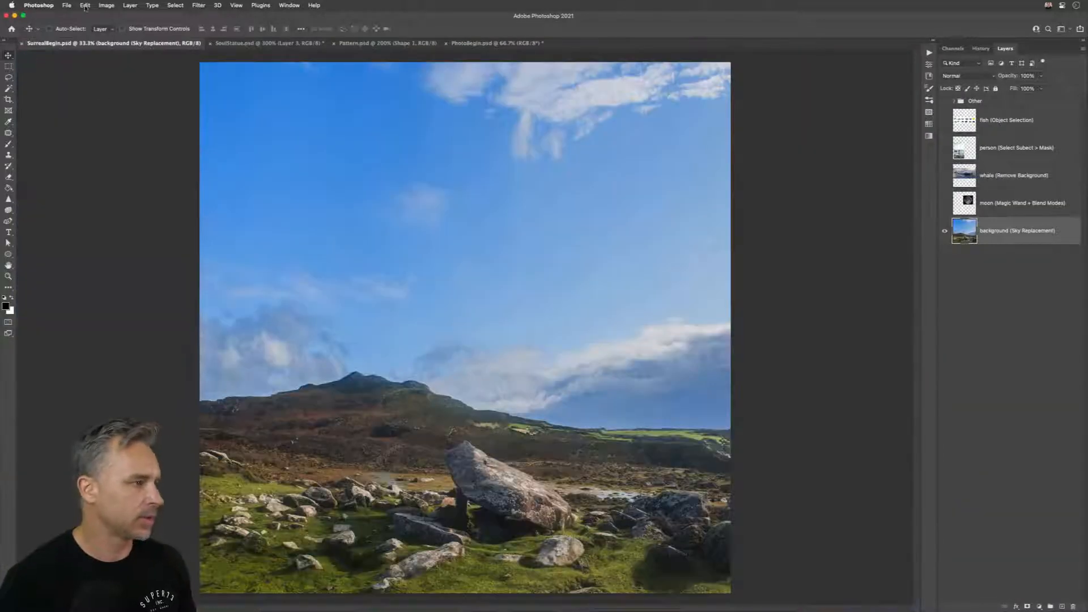
# Step: Start the Load Files into Stack script and set its source to Folder
pyautogui.click(67, 6)
pyautogui.moveTo(75, 211)
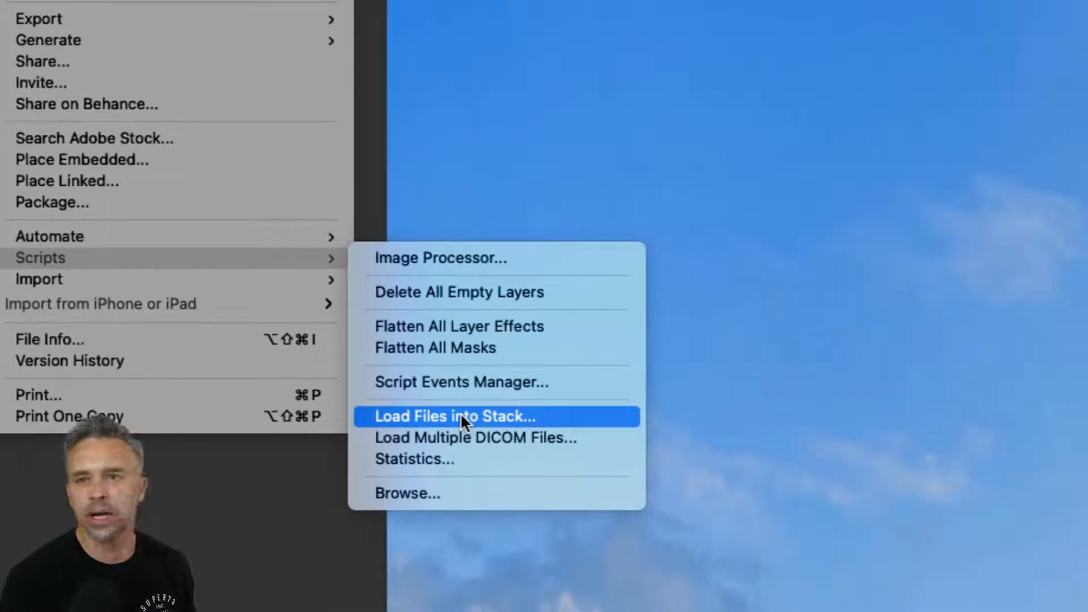
pyautogui.click(461, 413)
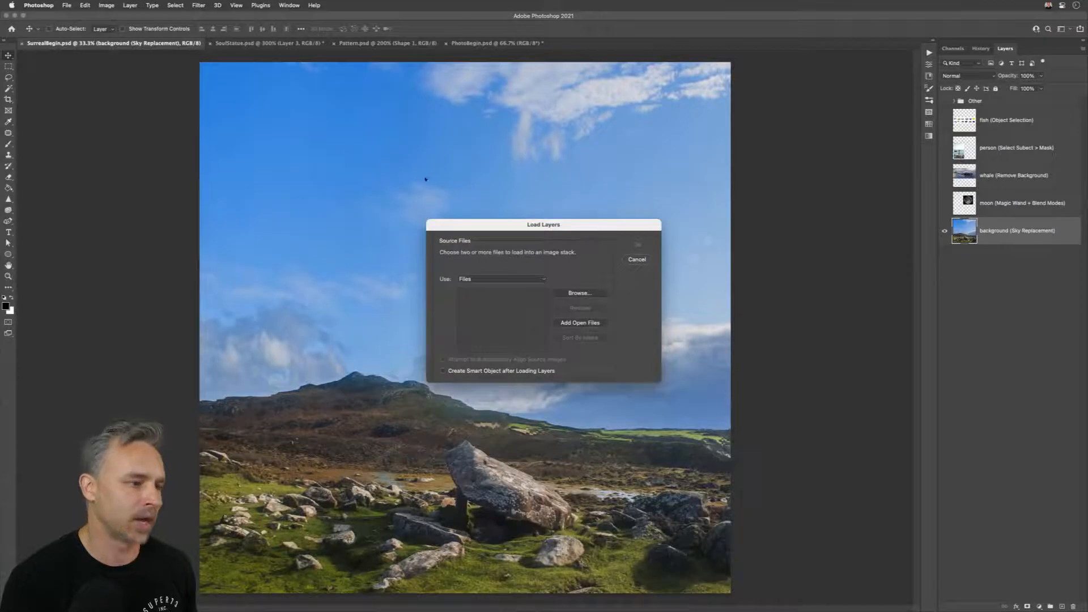
pyautogui.click(510, 279)
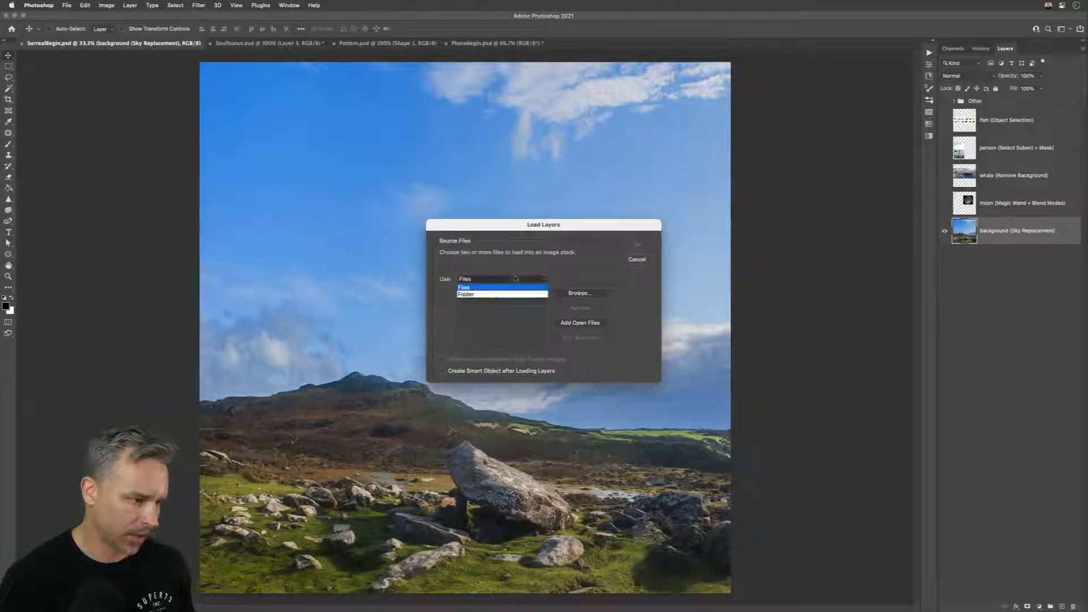
pyautogui.click(512, 295)
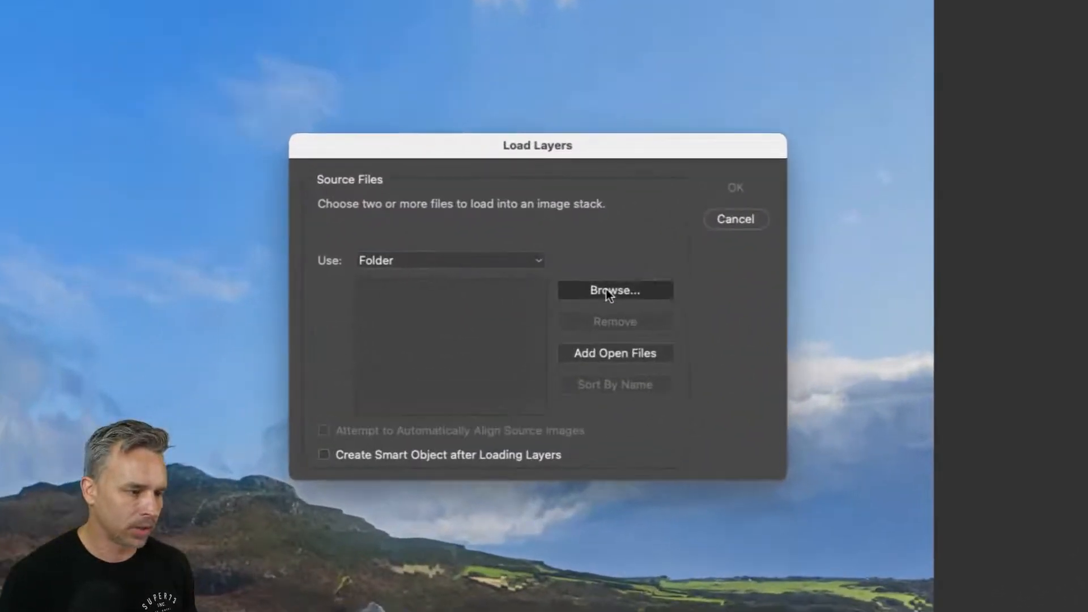
# Step: Choose the Landscapes folder on the Desktop as the source and load its images as layers of a new document
pyautogui.click(580, 292)
pyautogui.click(469, 235)
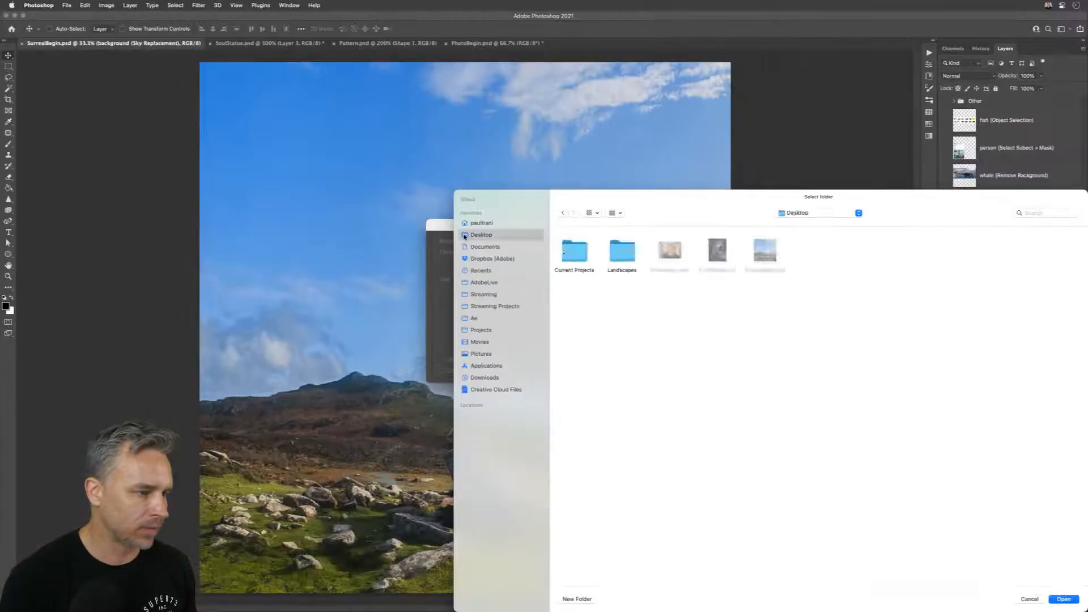
pyautogui.click(609, 252)
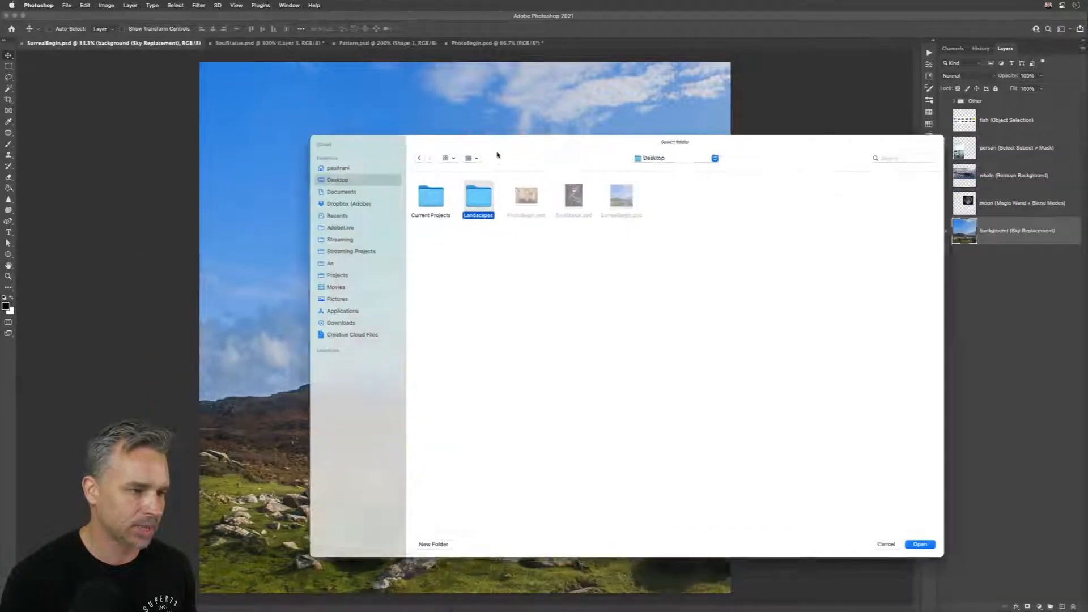
pyautogui.click(817, 522)
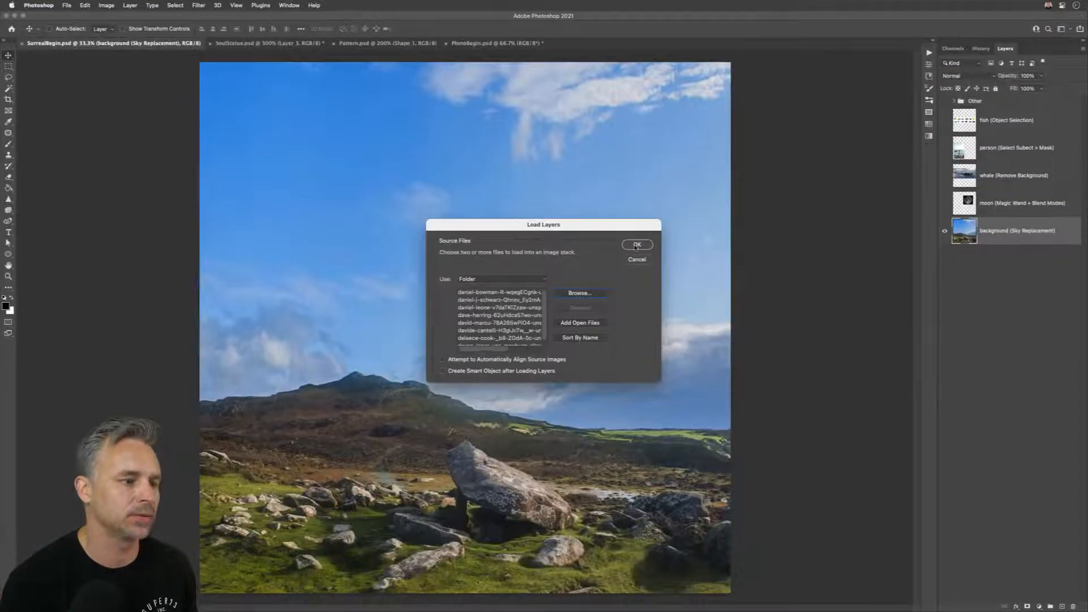
pyautogui.click(636, 245)
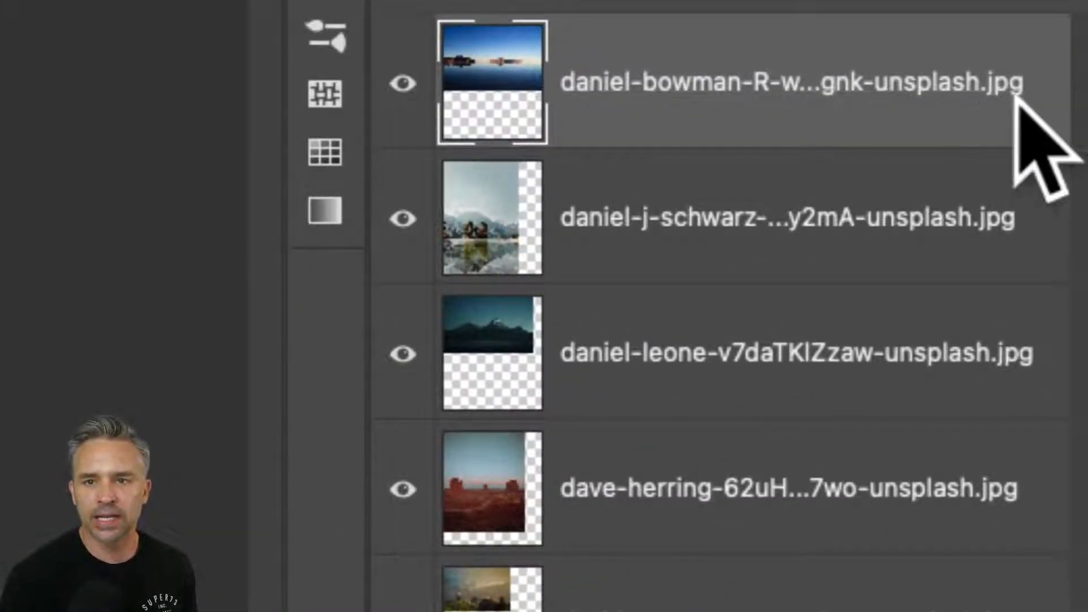
# Step: Move the blue lake image down on the canvas and widen the Layers panel to show the full layer names
pyautogui.click(772, 226)
pyautogui.click(726, 135)
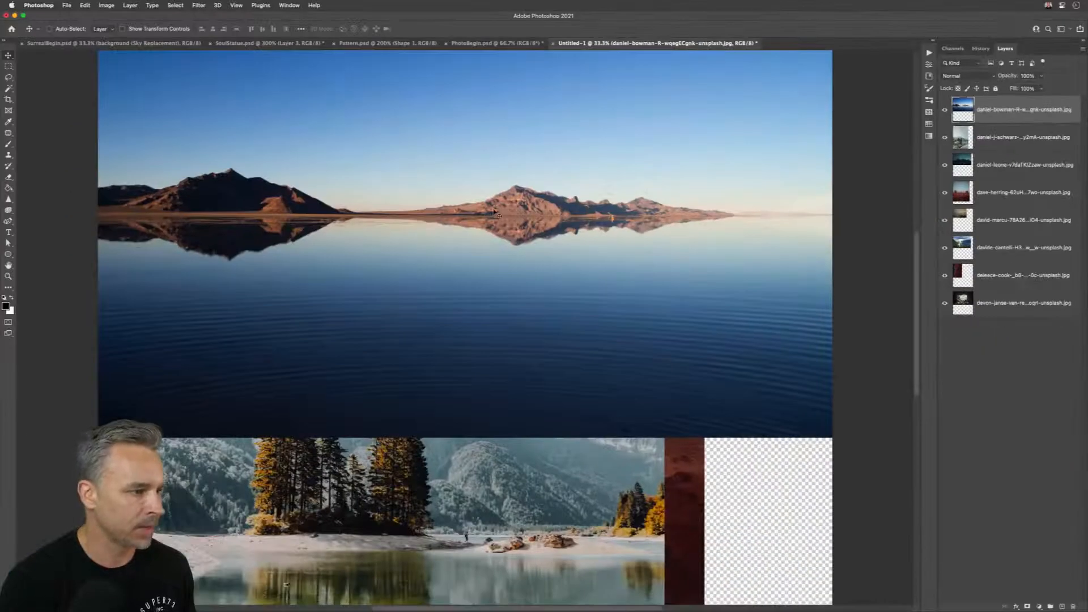
pyautogui.moveTo(474, 189); pyautogui.dragTo(478, 297)
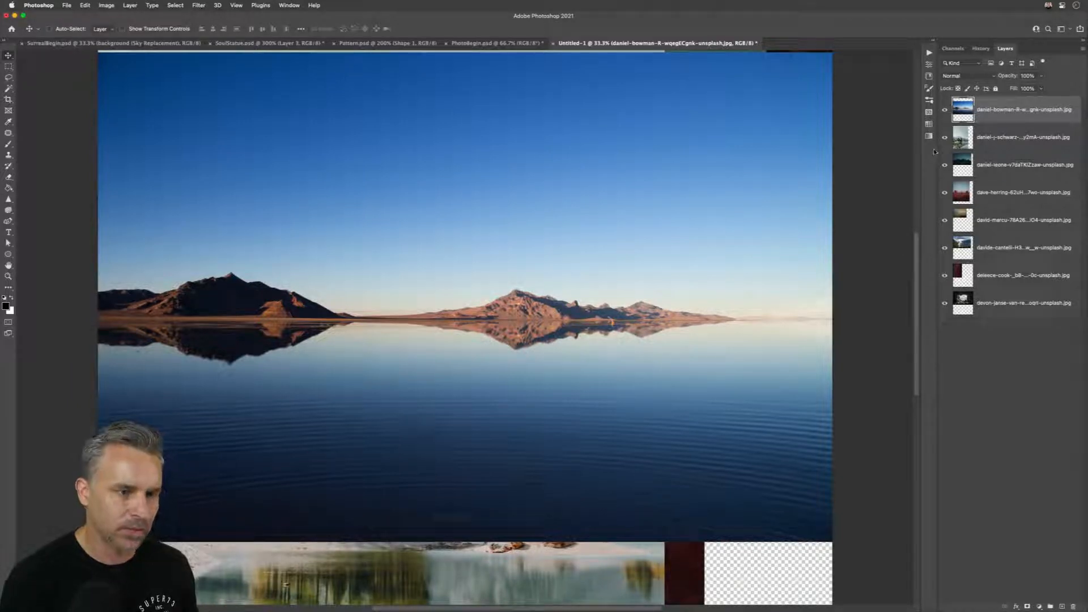
pyautogui.moveTo(937, 151); pyautogui.dragTo(883, 147)
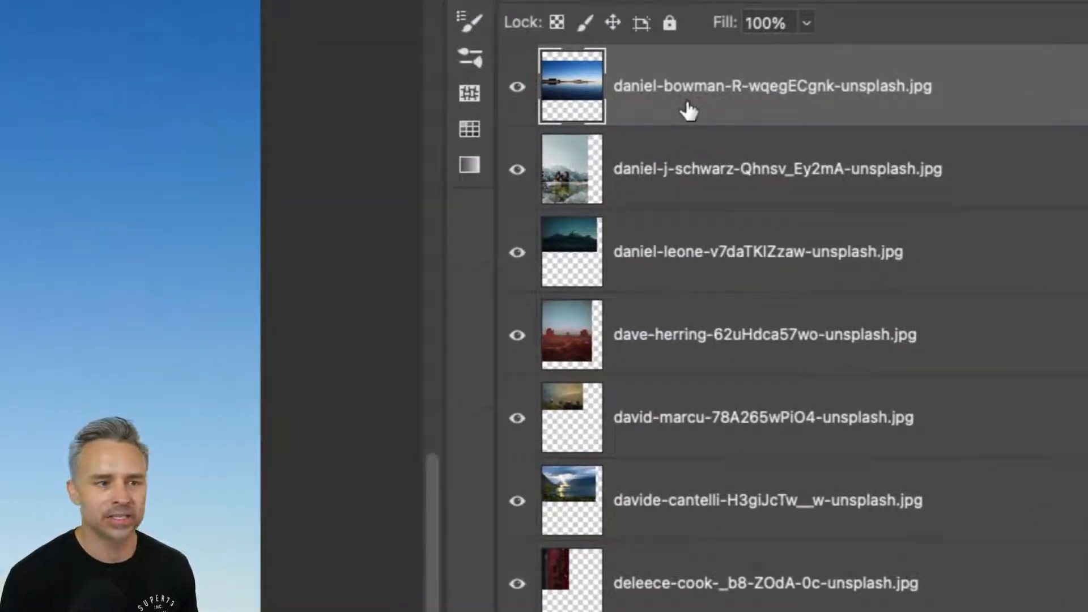
# Step: Rename the top two layers as landscape
pyautogui.doubleClick(705, 85)
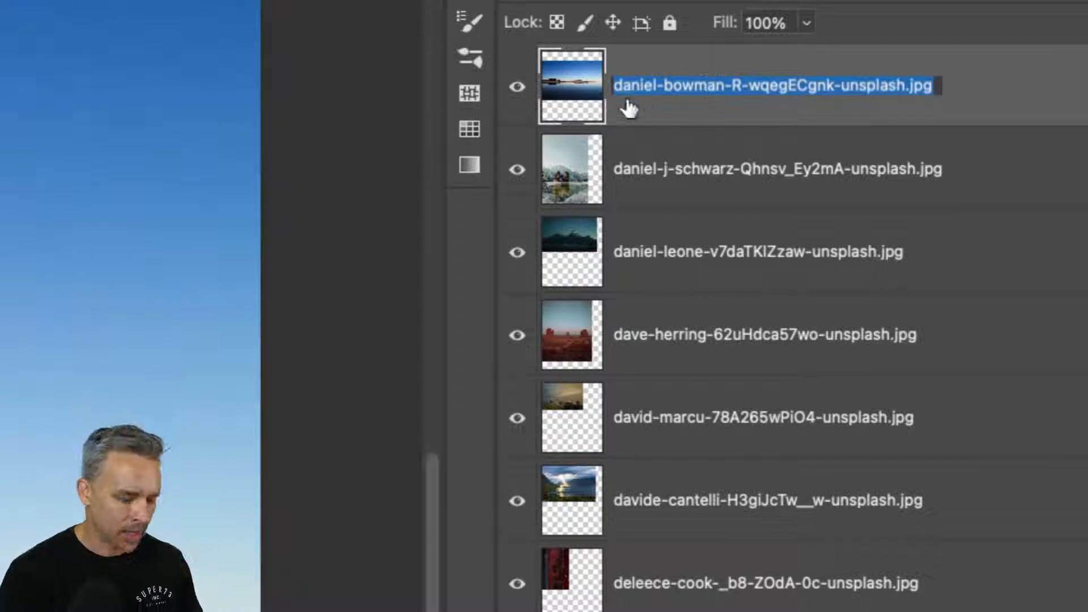
pyautogui.write('landscape')
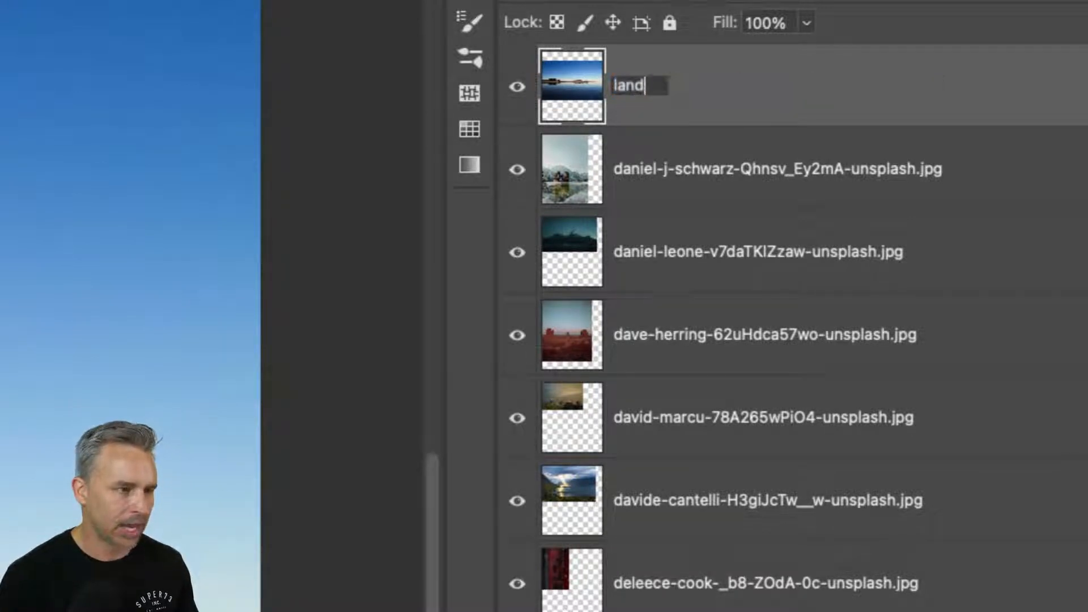
pyautogui.doubleClick(636, 85)
pyautogui.press('super+c')
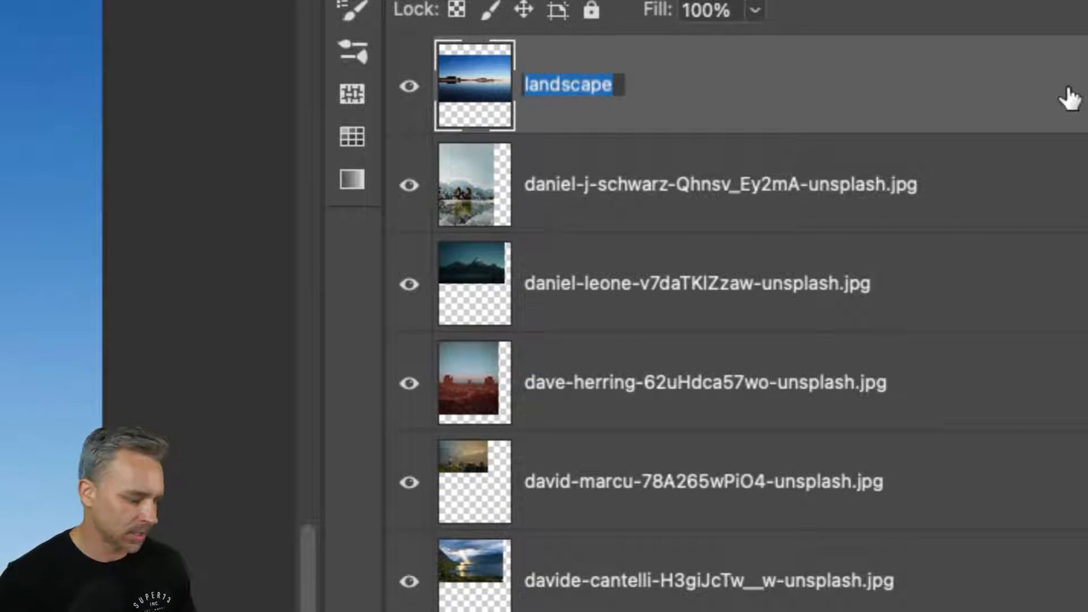
pyautogui.press('Tab')
pyautogui.press('super+v')
# Step: Rename the dark mountain layer and the red desert layer as landscape
pyautogui.press('Tab')
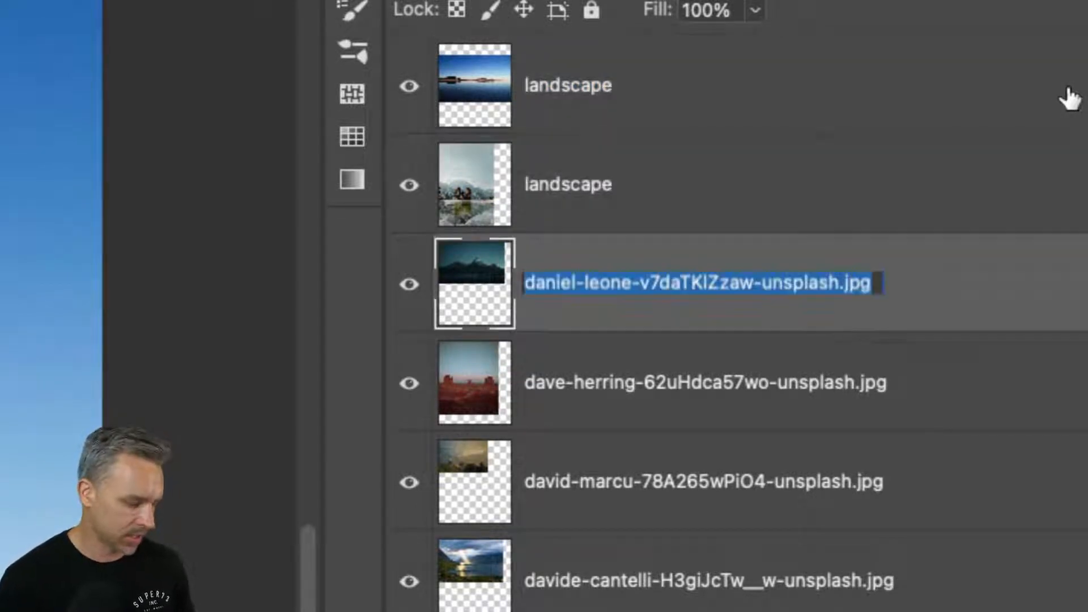
pyautogui.write('v')
pyautogui.press('Tab')
pyautogui.press('super+v')
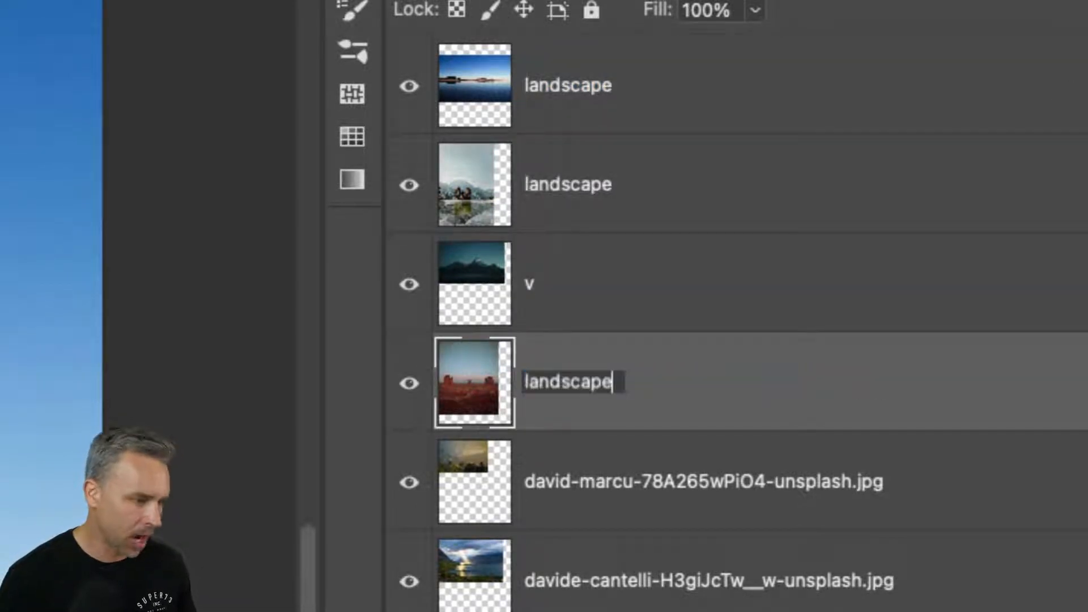
pyautogui.click(526, 291)
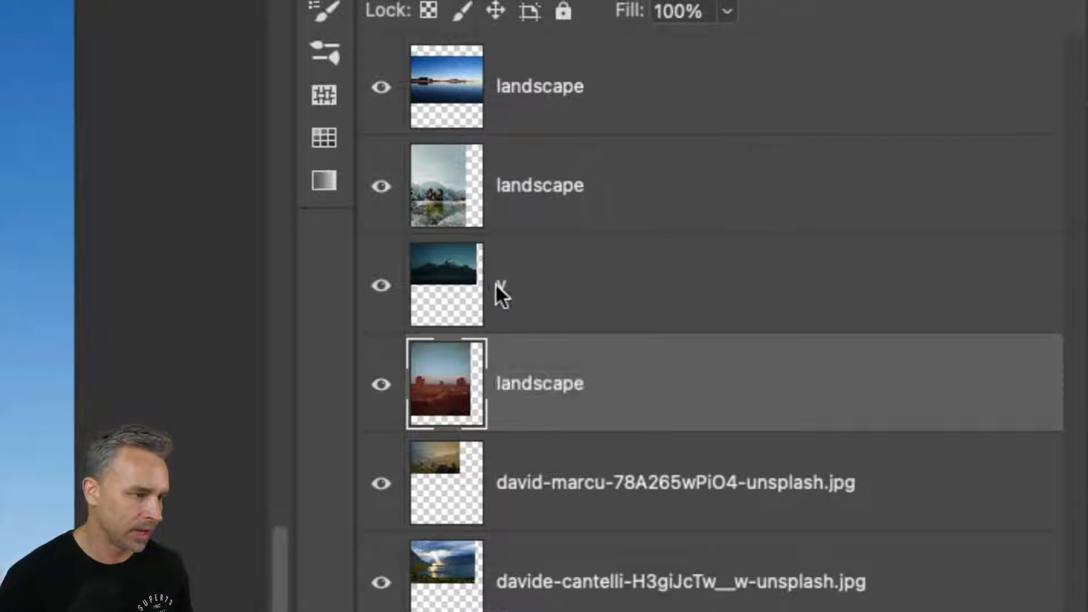
pyautogui.doubleClick(526, 290)
pyautogui.press('super+v')
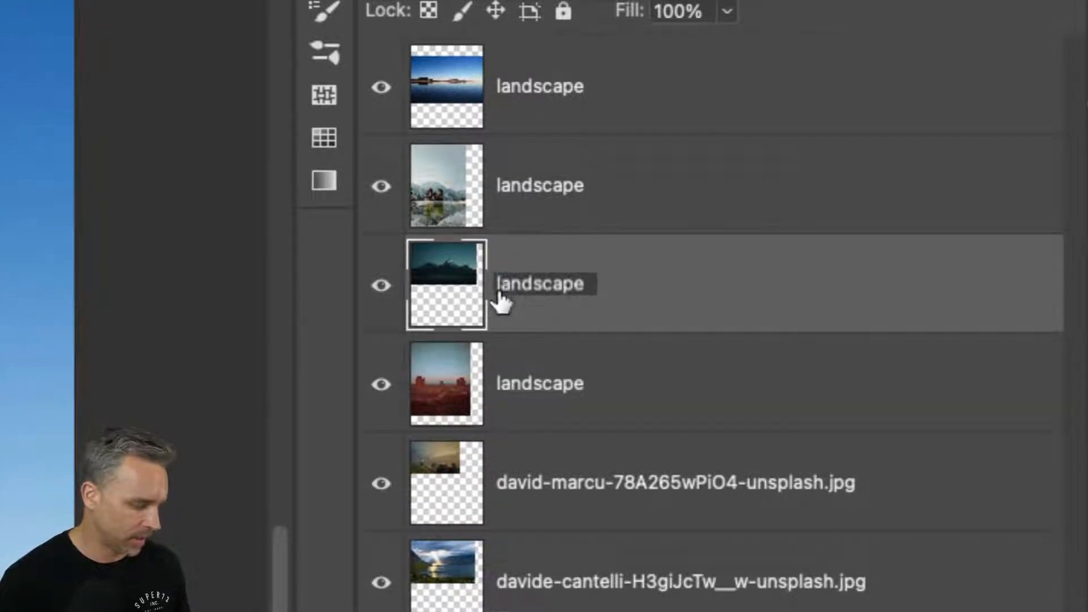
# Step: Rename the fifth layer from the top, with the hazy yellowish landscape, as landscape
pyautogui.press('Tab')
pyautogui.press('Tab')
pyautogui.press('super+v')
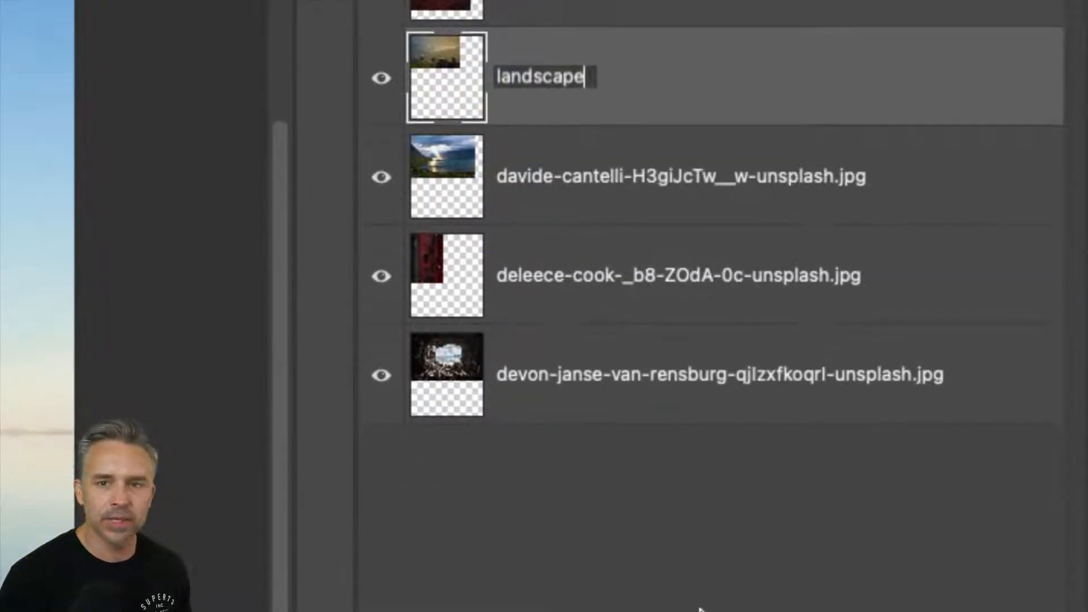
pyautogui.press('Return')
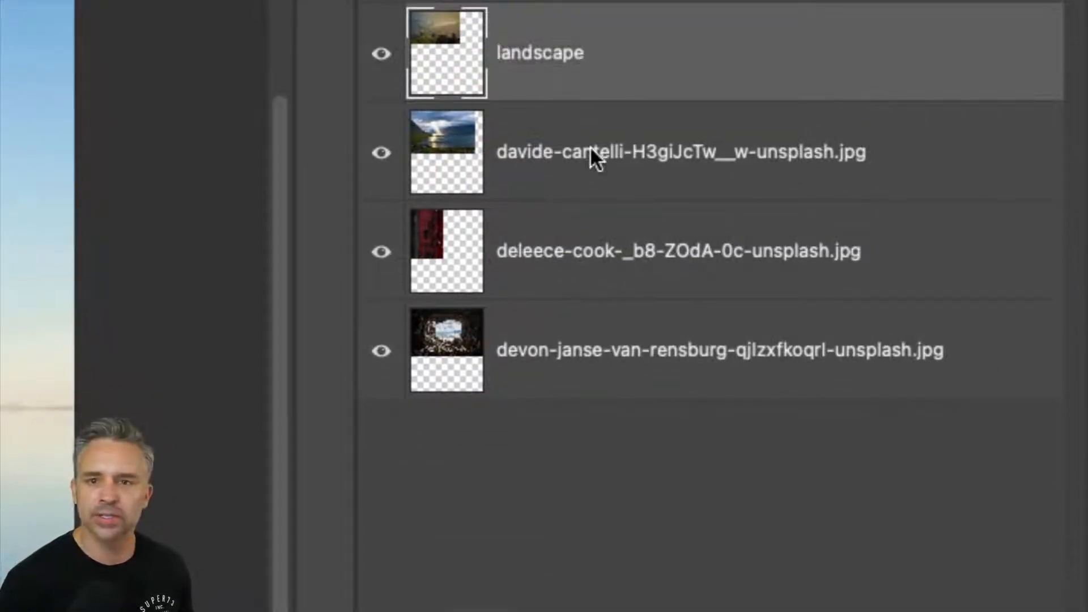
# Step: Rename the three remaining layers at the bottom of the stack, including the keyhole and cave photos, as landscape
pyautogui.doubleClick(603, 153)
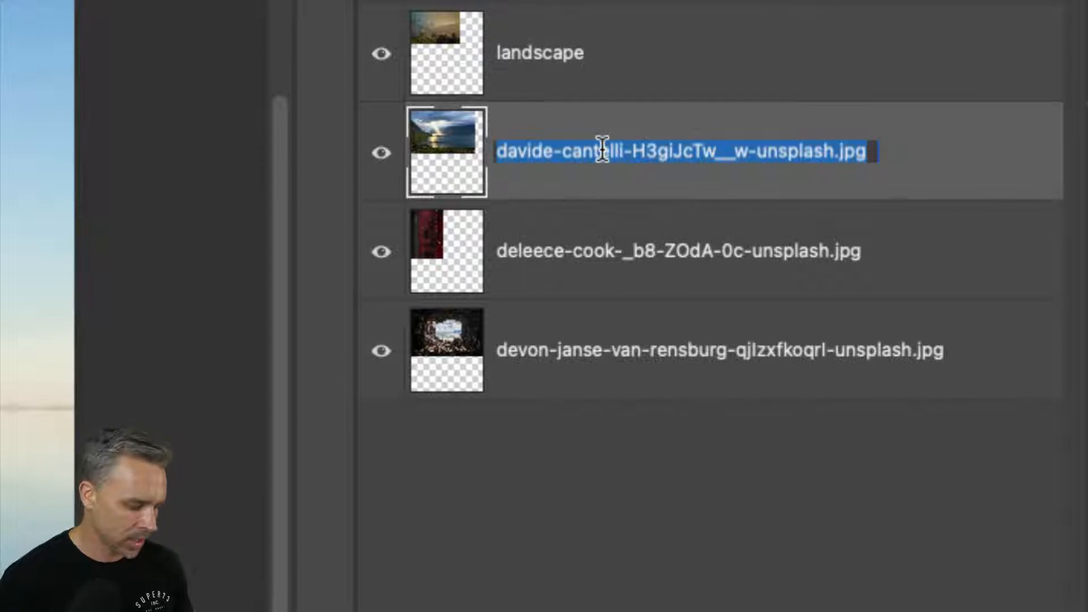
pyautogui.write('landscape')
pyautogui.press('Tab')
pyautogui.press('super+v')
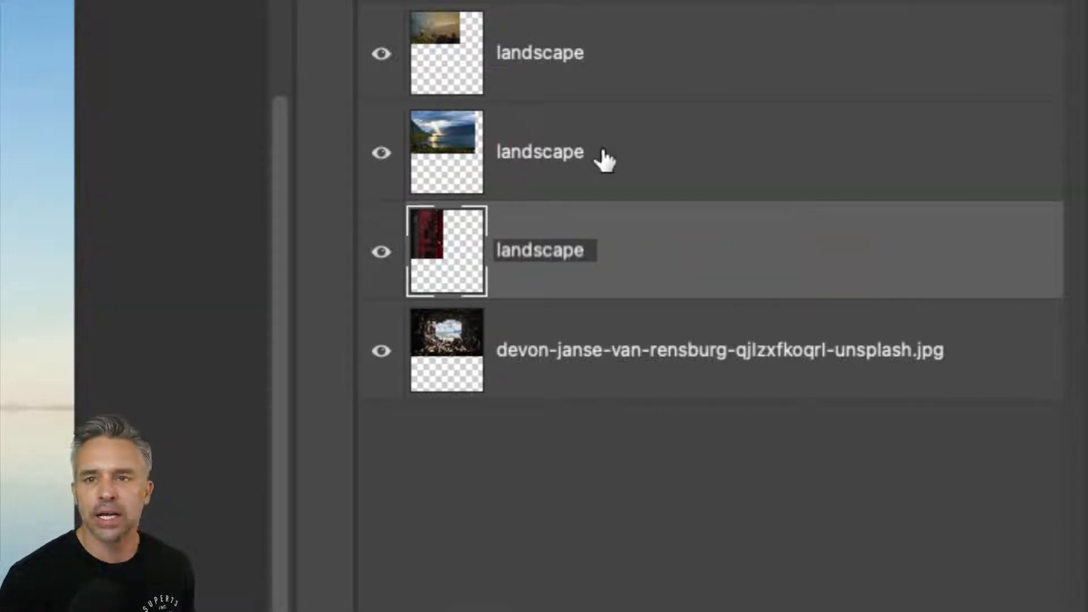
pyautogui.press('Tab')
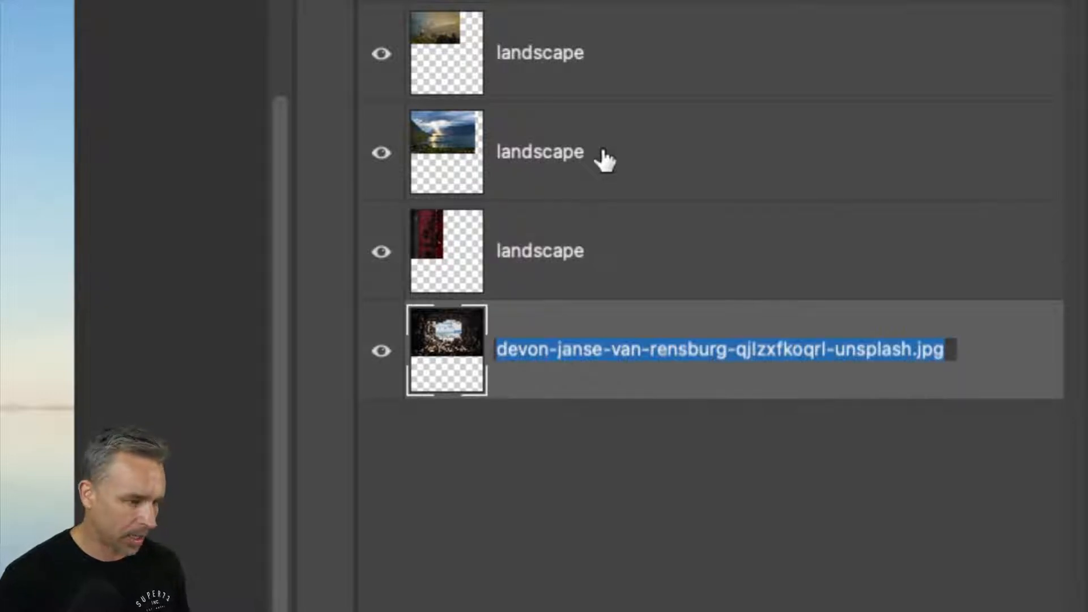
pyautogui.press('super+v')
pyautogui.press('Return')
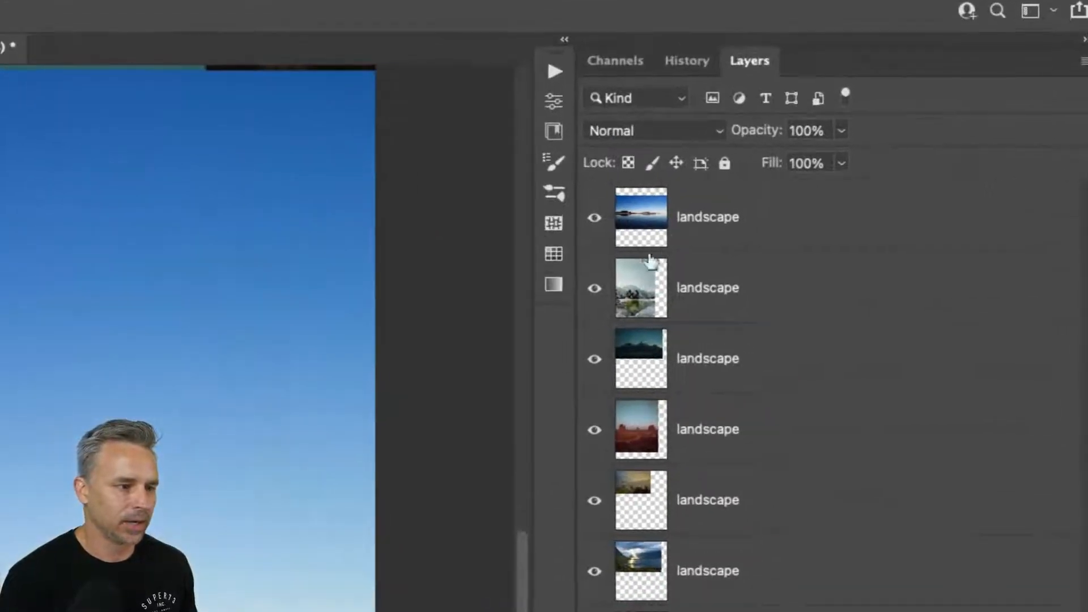
# Step: Step through the layers' editable names from the top layer downward without changing them
pyautogui.click(706, 222)
pyautogui.doubleClick(707, 217)
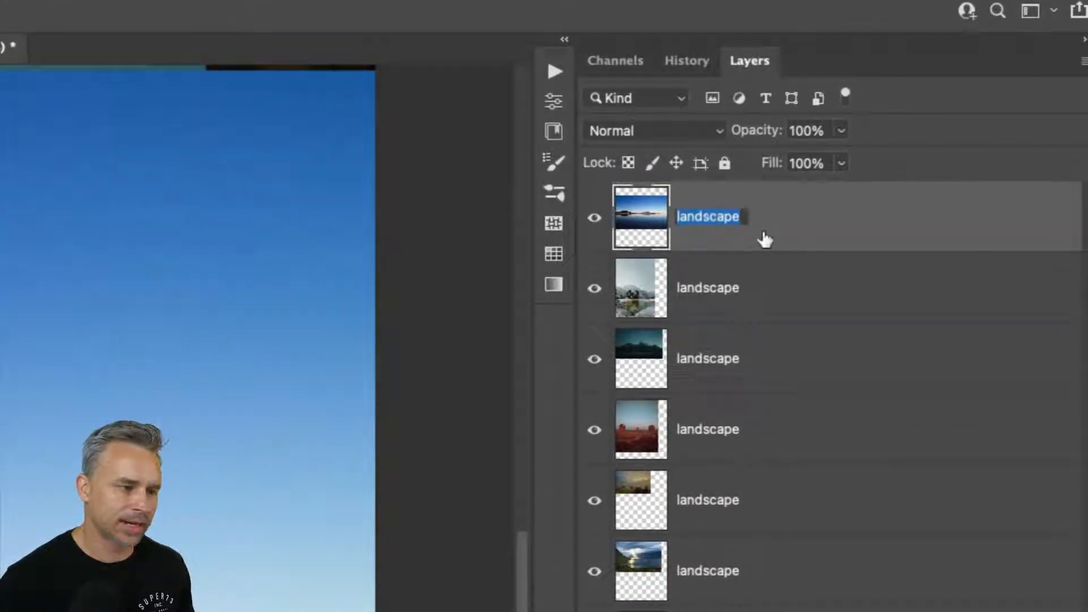
pyautogui.press('Tab')
pyautogui.press('Tab')
pyautogui.press('Tab')
pyautogui.press('Tab')
pyautogui.press('Tab')
pyautogui.press('Tab')
pyautogui.press('Tab')
pyautogui.press('Tab')
pyautogui.press('Tab')
pyautogui.press('Tab')
pyautogui.press('Tab')
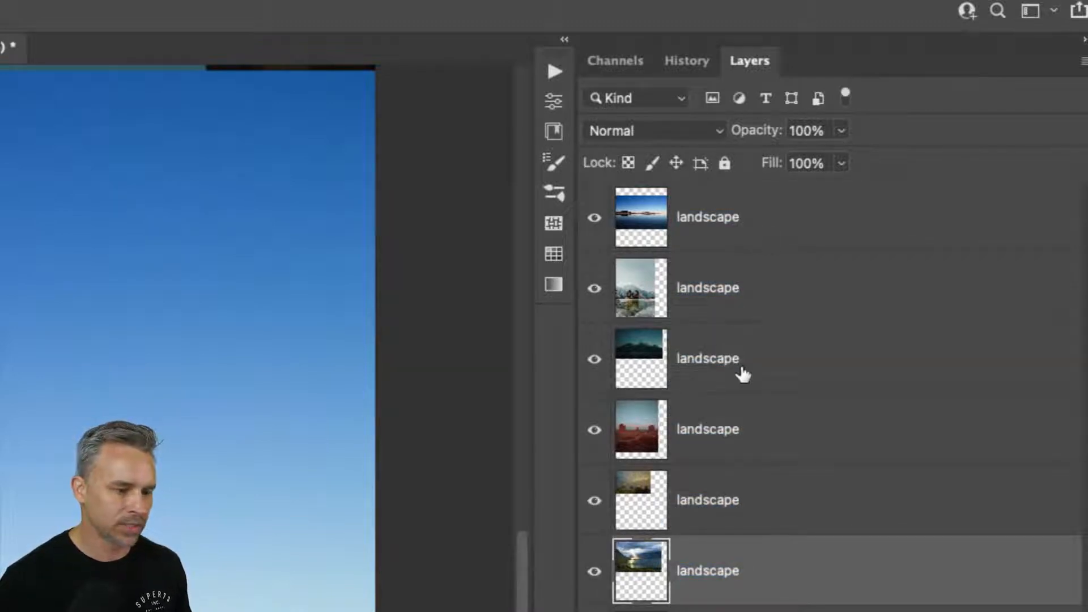
# Step: Send the dark mountain layer to the bottom and top of the stack, and place it second from the top
pyautogui.click(768, 369)
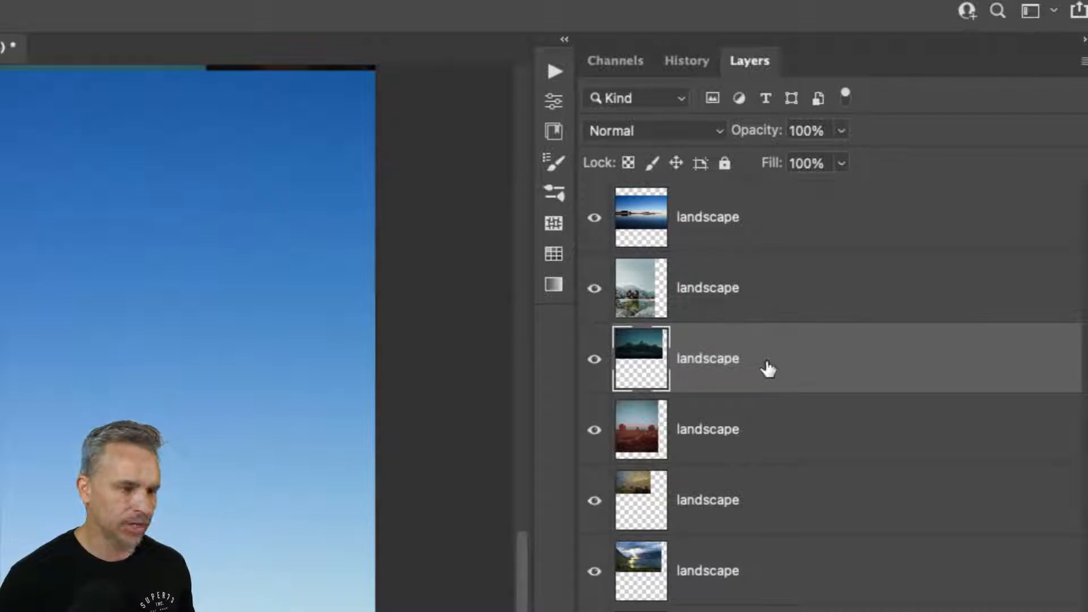
pyautogui.press('shift+super+bracketleft')
pyautogui.press('shift+super+bracketright')
pyautogui.press('super+bracketleft')
pyautogui.press('super+bracketright')
pyautogui.press('super+bracketleft')
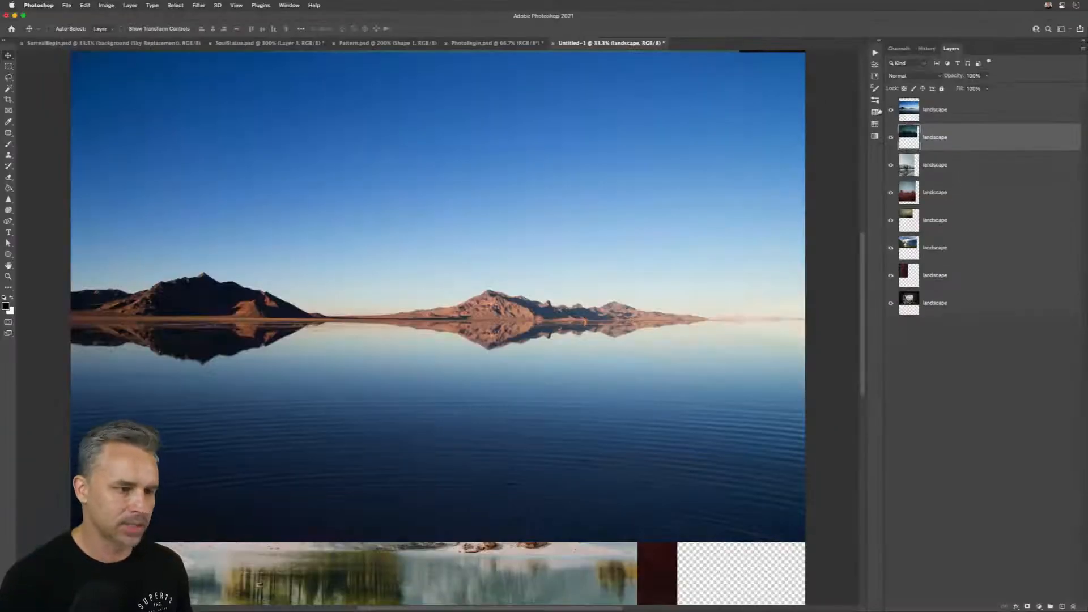
# Step: Convert the blue lake layer to a smart object and scale it down near the middle of the canvas
pyautogui.click(932, 117)
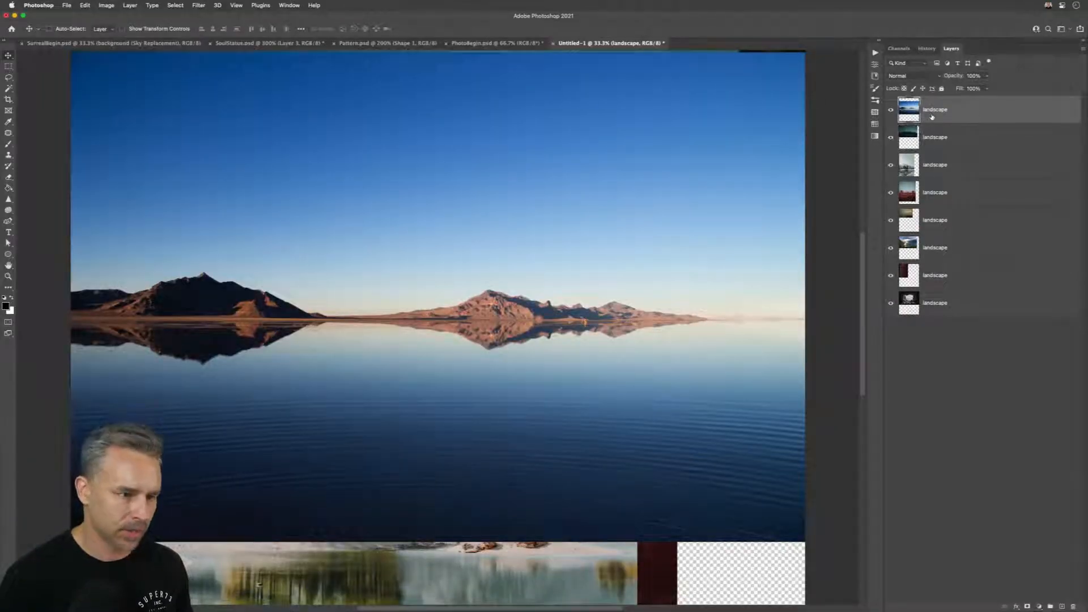
pyautogui.press('super+shift+o')
pyautogui.press('super+t')
pyautogui.moveTo(805, 542); pyautogui.dragTo(577, 503)
pyautogui.moveTo(324, 503); pyautogui.dragTo(325, 376)
pyautogui.moveTo(115, 201); pyautogui.dragTo(277, 336)
pyautogui.press('Return')
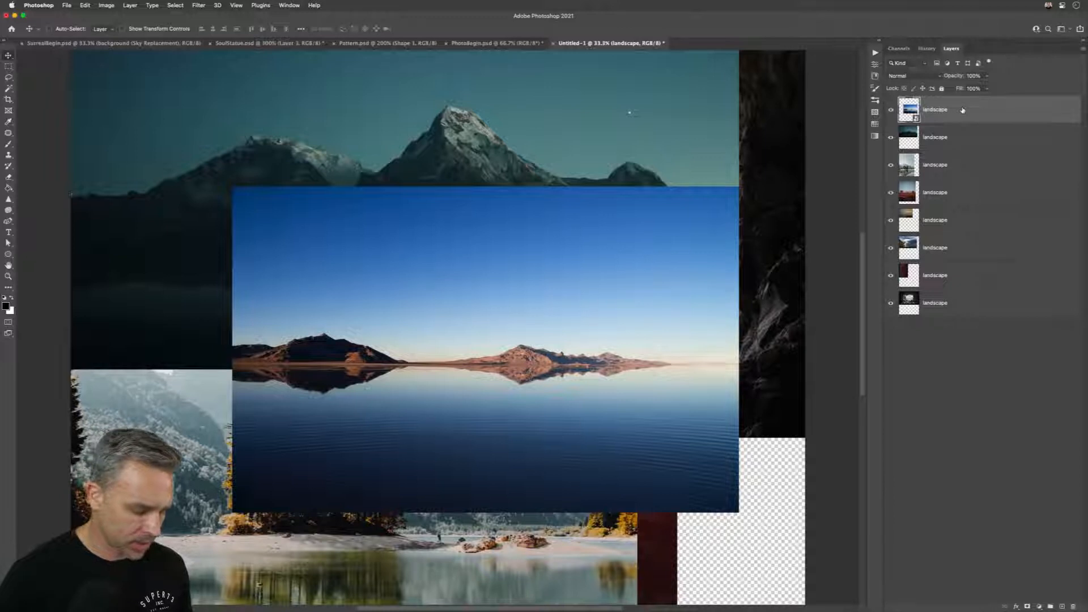
# Step: Move the blue lake layer one position down in the stack, below the dark mountain layer
pyautogui.press('super+[')
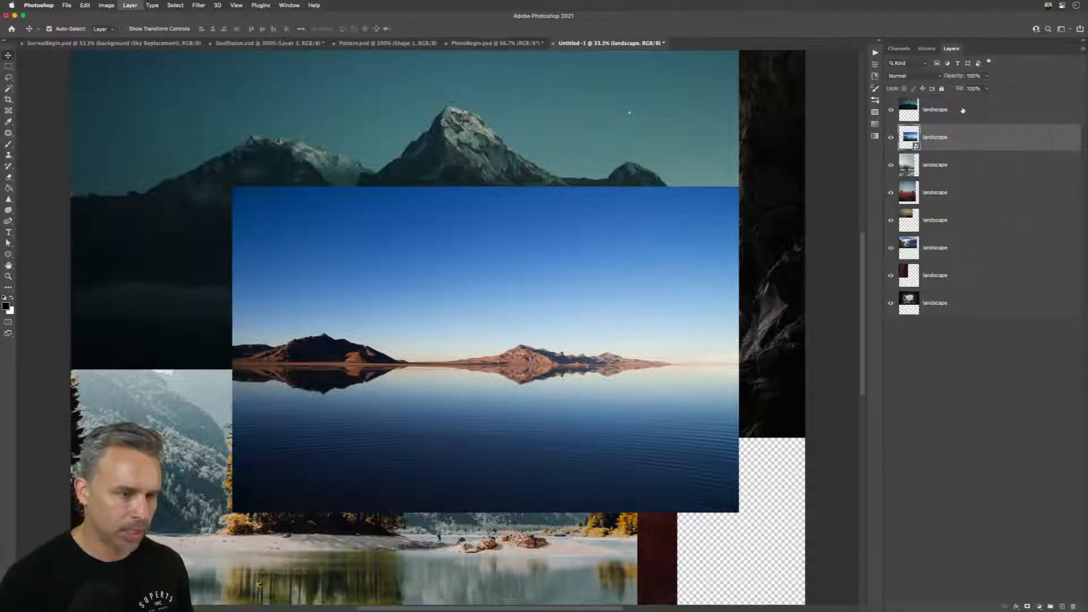
# Step: Move the blue lake layer up and down the stack one position at a time, leaving it fifth from the top
pyautogui.press('super+]')
pyautogui.press('super+[')
pyautogui.press('super+]')
pyautogui.press('super+[')
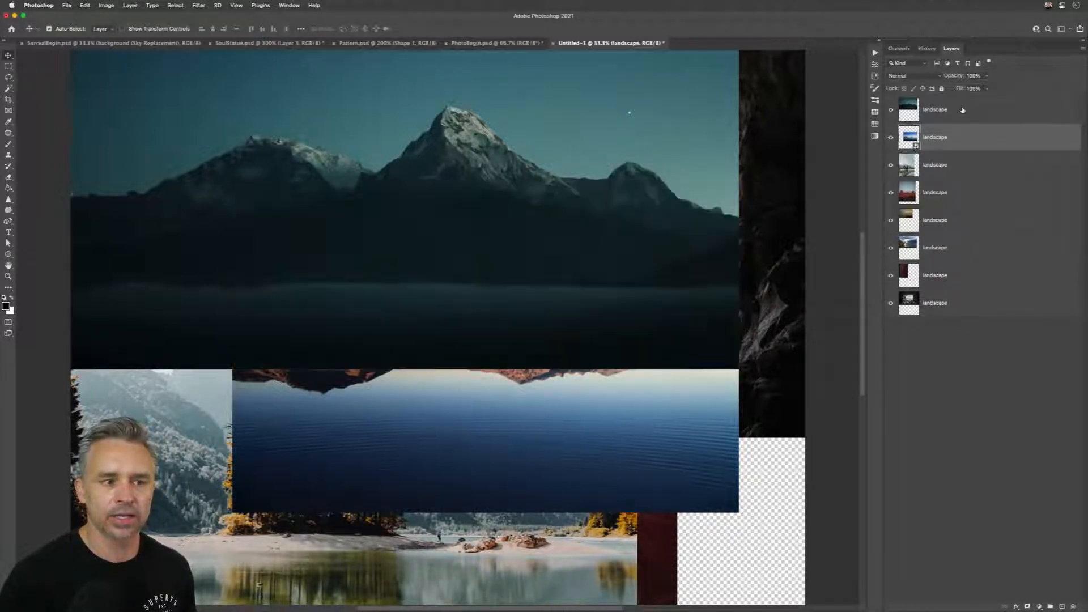
pyautogui.press('super+[')
pyautogui.press('super+[')
pyautogui.press('super+[')
pyautogui.press('super+]')
# Step: Move the blue lake layer through lower and higher stack positions, ending above the dark mountain layer at the very top
pyautogui.press('super+]')
pyautogui.press('super+]')
pyautogui.press('super+[')
pyautogui.press('super+[')
pyautogui.press('super+[')
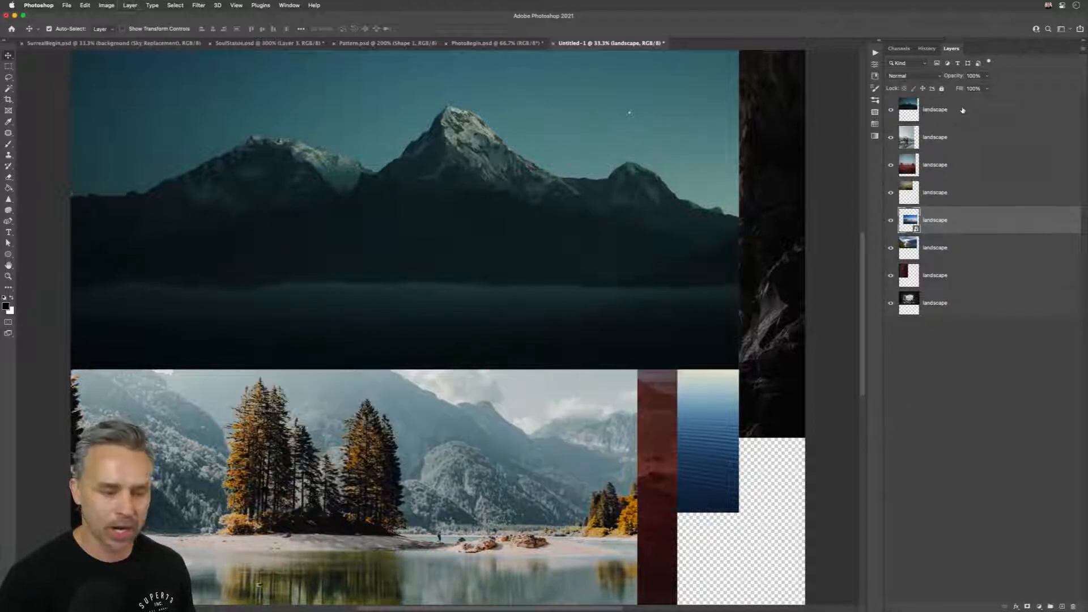
pyautogui.press('super+[')
pyautogui.press('super+]')
pyautogui.press('super+[')
pyautogui.press('super+[')
pyautogui.press('super+[')
pyautogui.press('super+]')
pyautogui.press('super+]')
pyautogui.press('super+]')
pyautogui.press('super+]')
pyautogui.press('super+[')
pyautogui.press('super+[')
pyautogui.press('super+[')
pyautogui.press('super+]')
pyautogui.press('super+]')
pyautogui.press('super+]')
pyautogui.press('super+]')
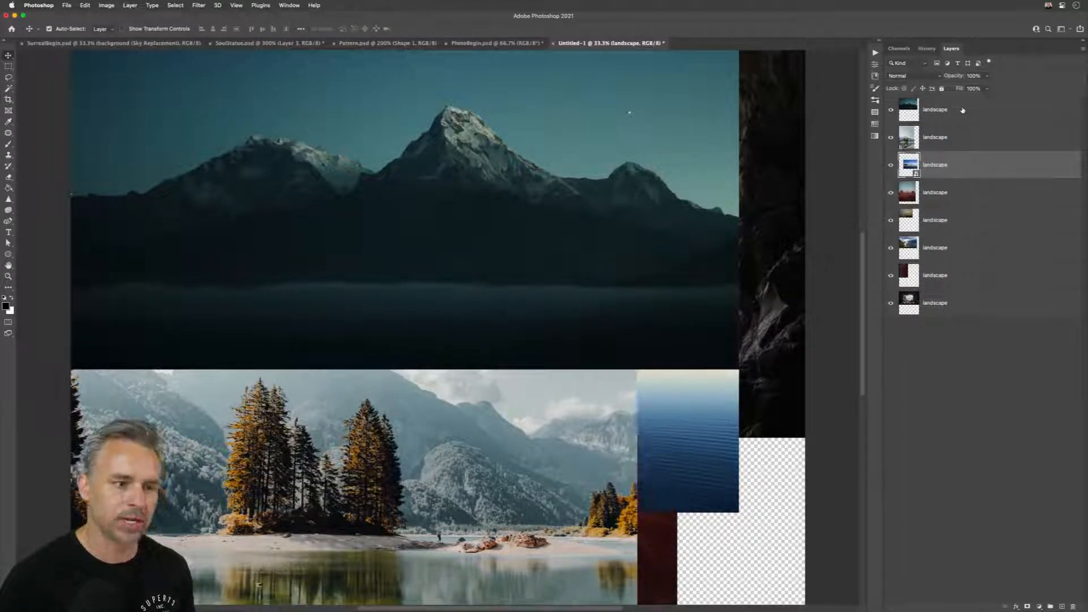
pyautogui.press('super+]')
pyautogui.press('super+]')
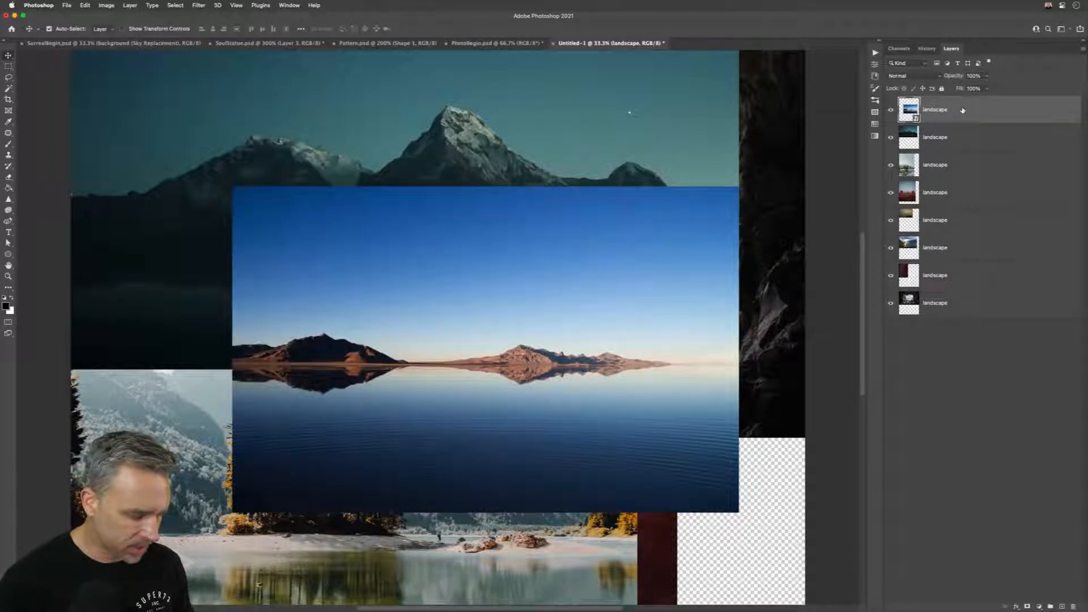
# Step: Send the blue lake layer to the bottom and top of the stack, and place it fifth from the top
pyautogui.press('super+shift+[')
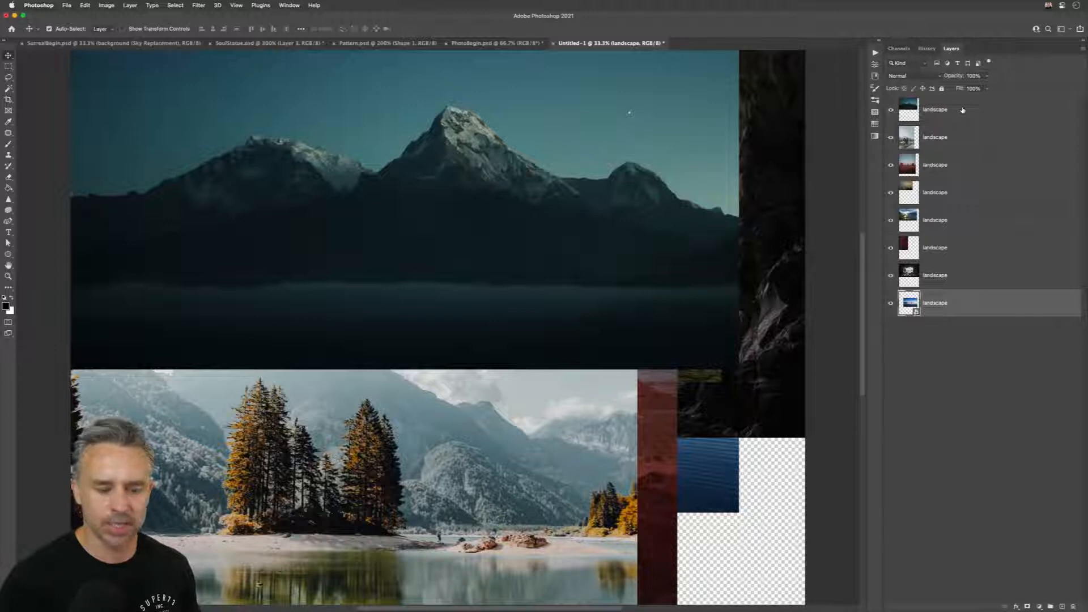
pyautogui.press('super+shift+]')
pyautogui.press('super+[')
pyautogui.press('super+[')
pyautogui.press('super+]')
pyautogui.press('super+]')
pyautogui.press('super+[')
pyautogui.press('super+[')
pyautogui.press('super+[')
pyautogui.press('super+[')
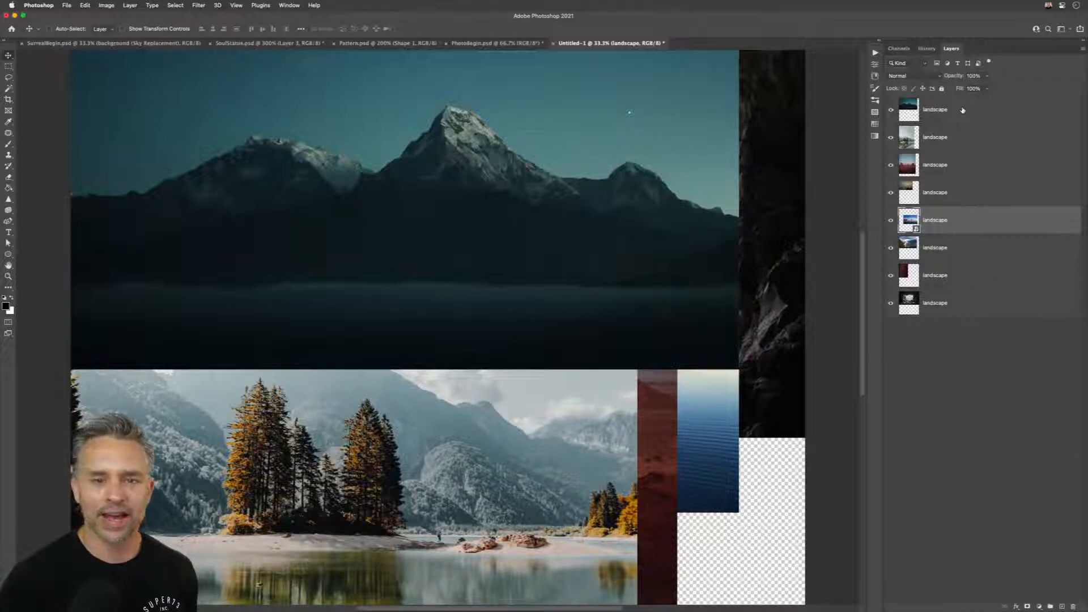
# Step: Deselect all layers and toggle all panels off and on, leaving them shown
pyautogui.click(970, 449)
pyautogui.press('Tab')
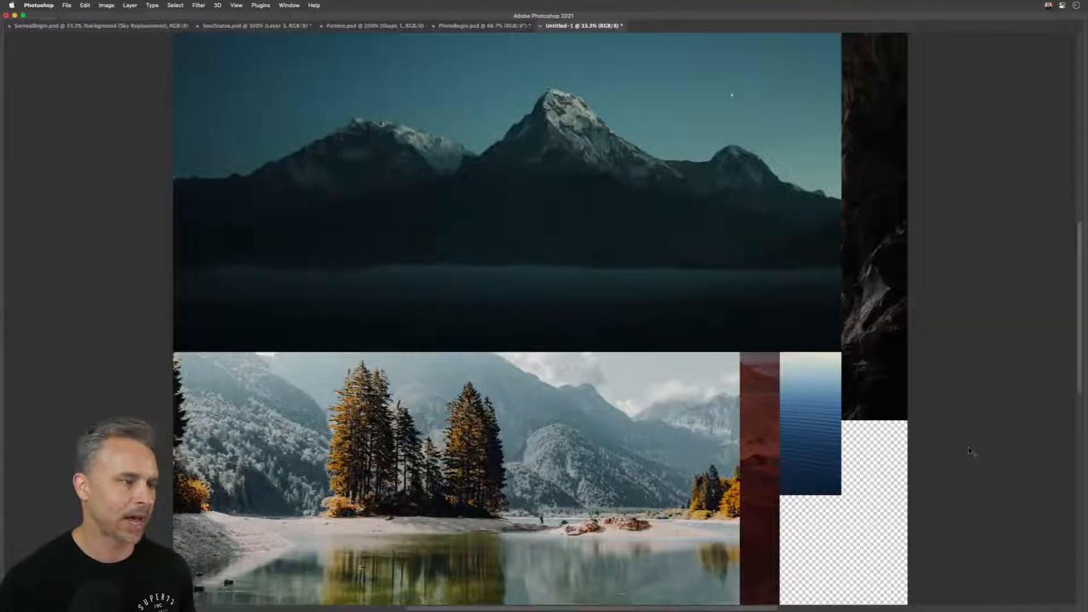
pyautogui.press('Tab')
pyautogui.press('Tab')
pyautogui.press('Tab')
pyautogui.press('Tab')
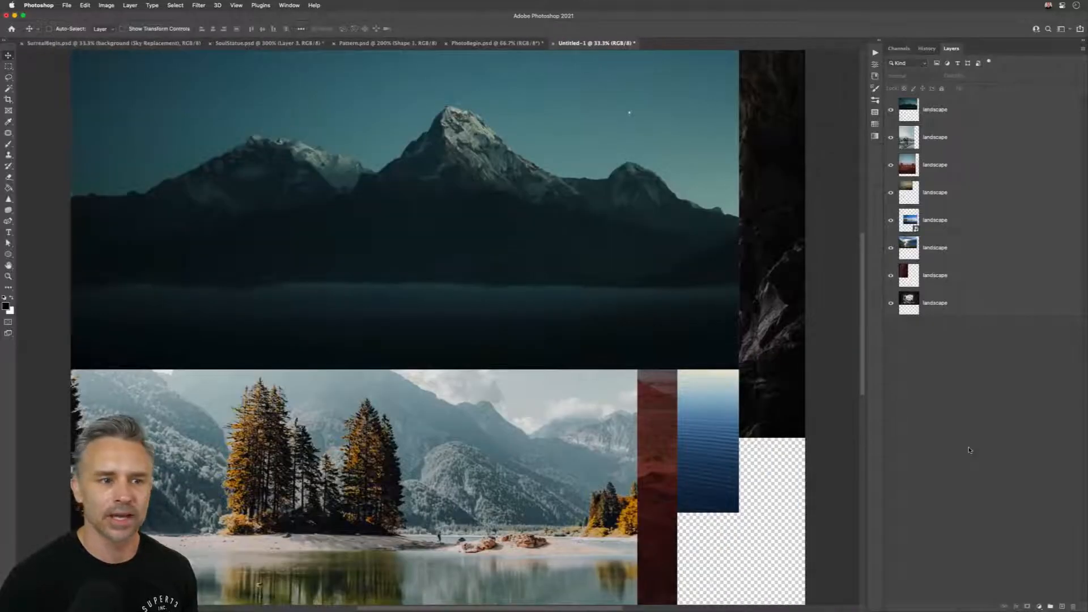
# Step: Hide all panels around the document, dismissing the Move tool alert, and temporarily reveal the hidden panels
pyautogui.hotkey('shift', 'Tab')
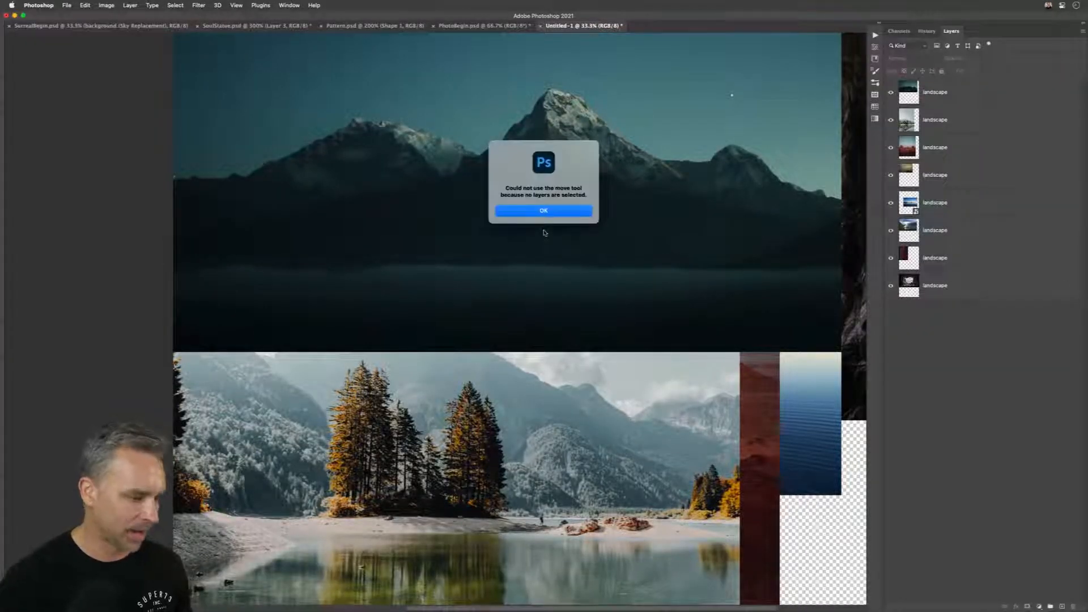
pyautogui.press('Return')
pyautogui.hotkey('shift', 'Tab')
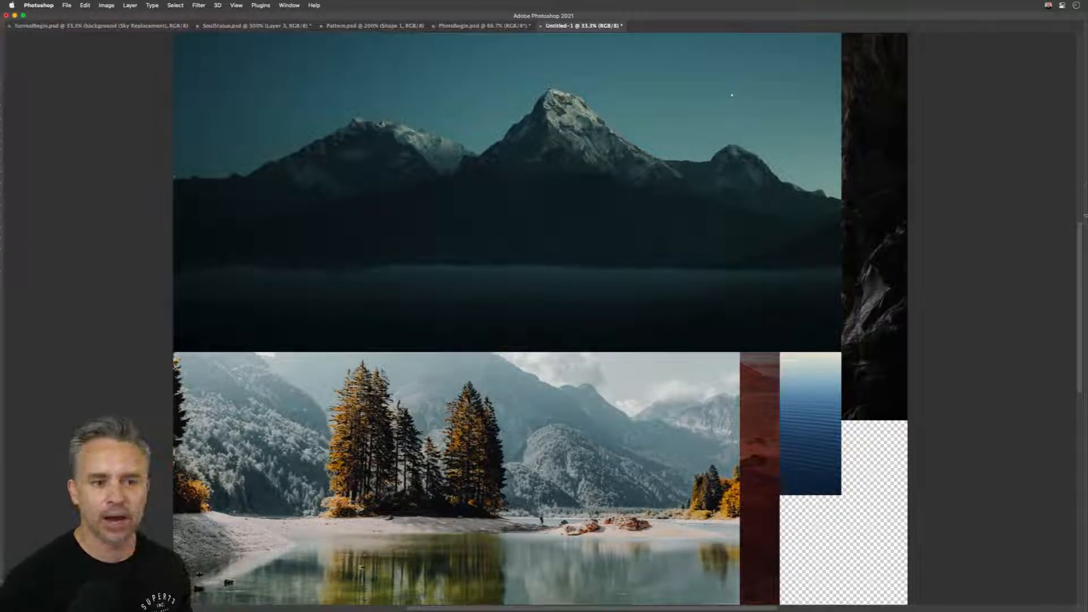
pyautogui.moveTo(1085, 215)
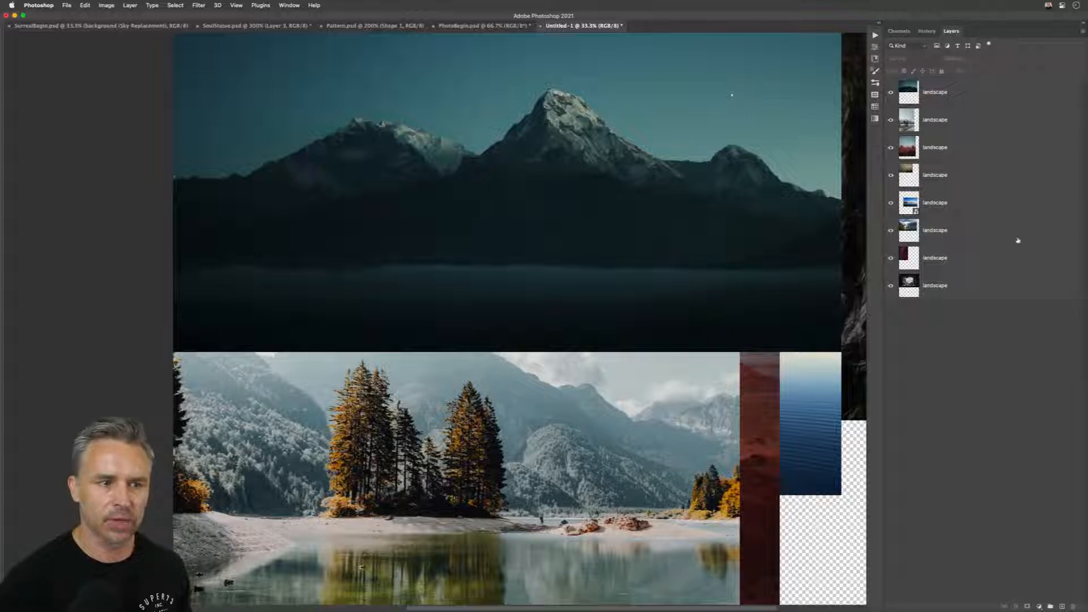
pyautogui.moveTo(2, 151)
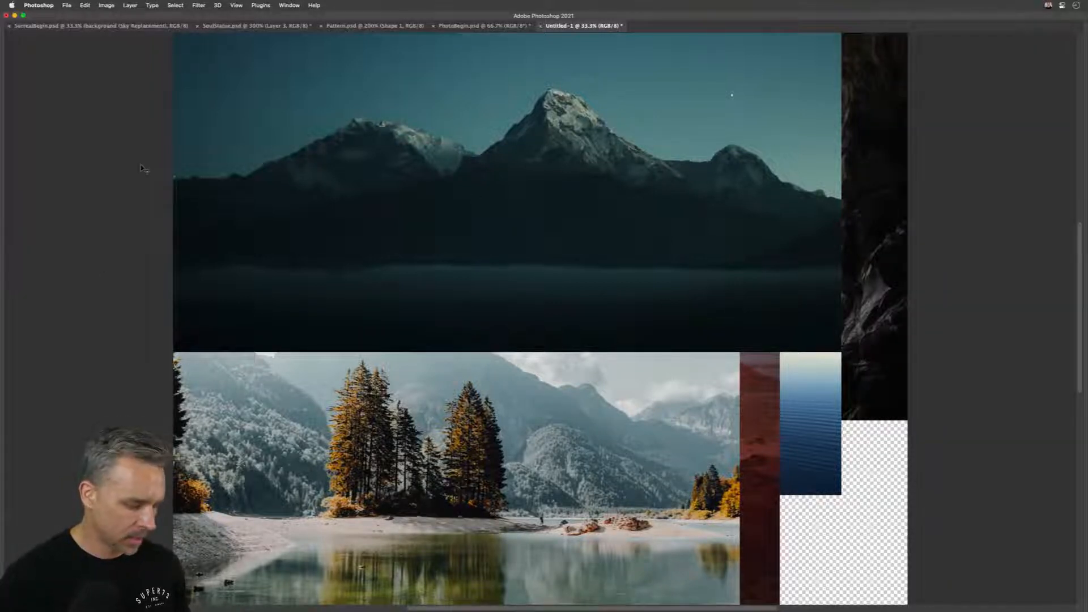
# Step: Cycle through the full-screen modes back to the standard screen mode, and show all panels
pyautogui.press('f')
pyautogui.press('f')
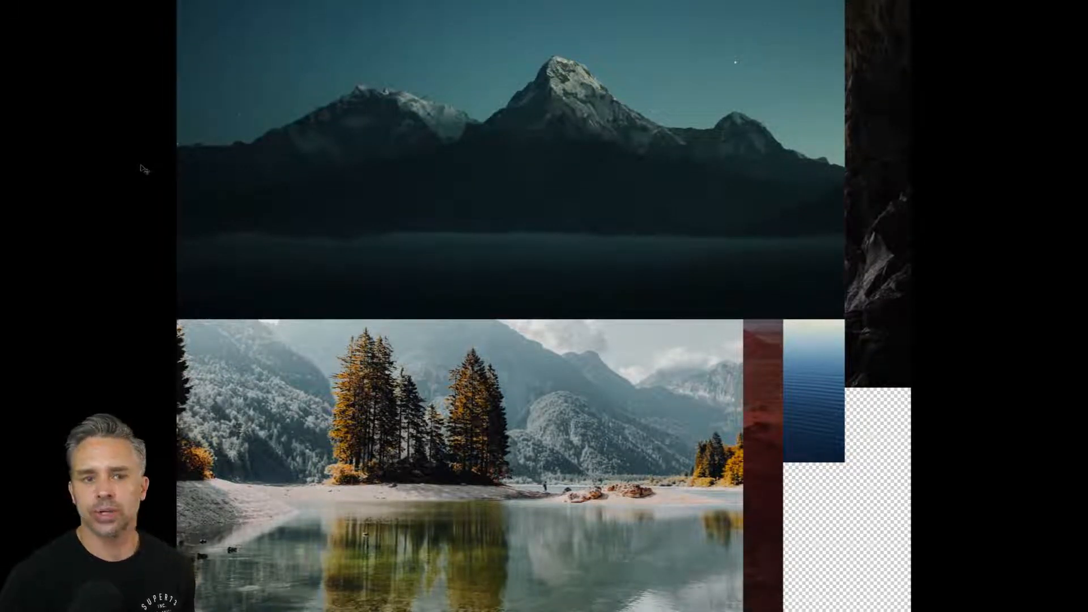
pyautogui.press('f')
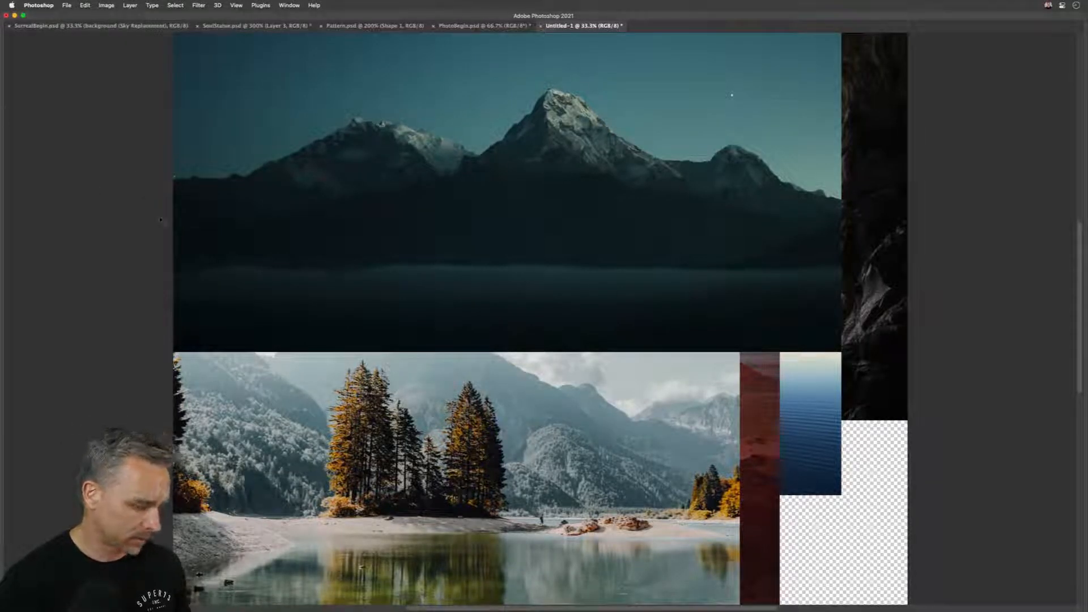
pyautogui.press('Tab')
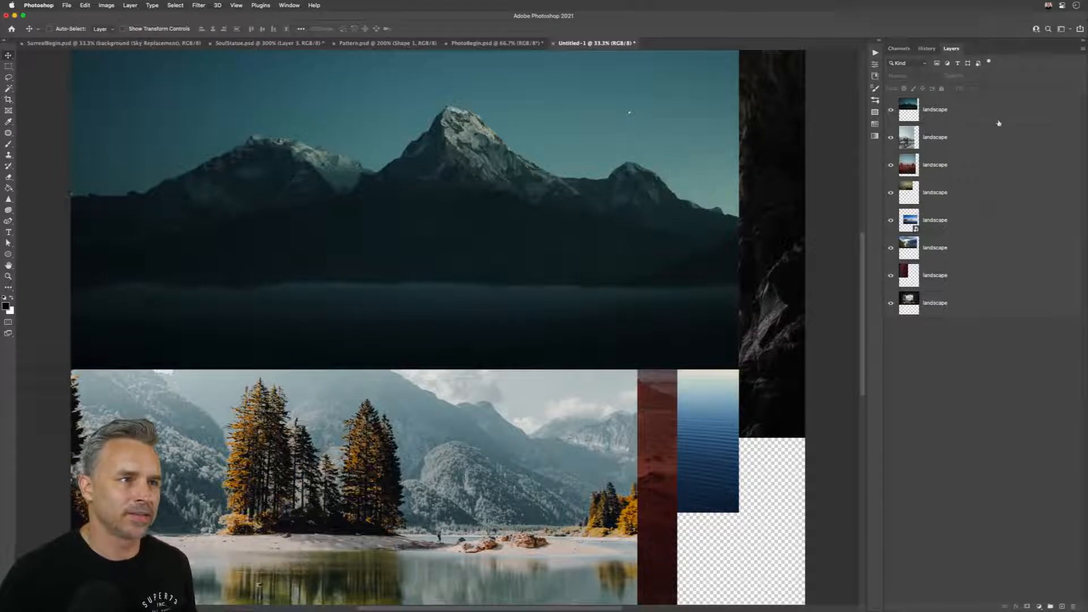
# Step: Select the dark mountain layer and try opacities of 30%, 80% and 10%, returning it to 100%
pyautogui.click(954, 115)
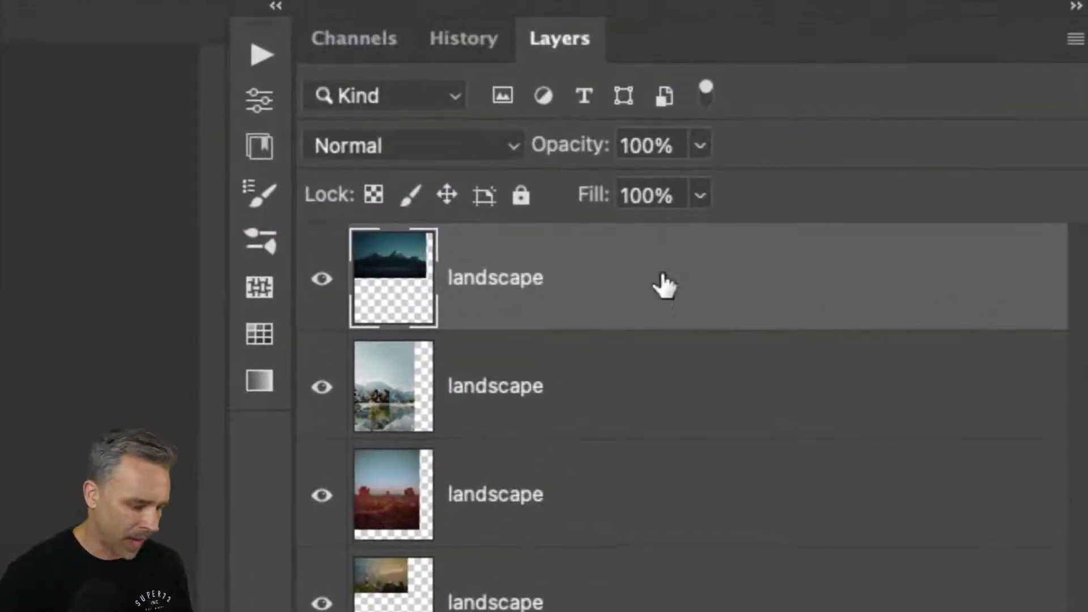
pyautogui.press('3')
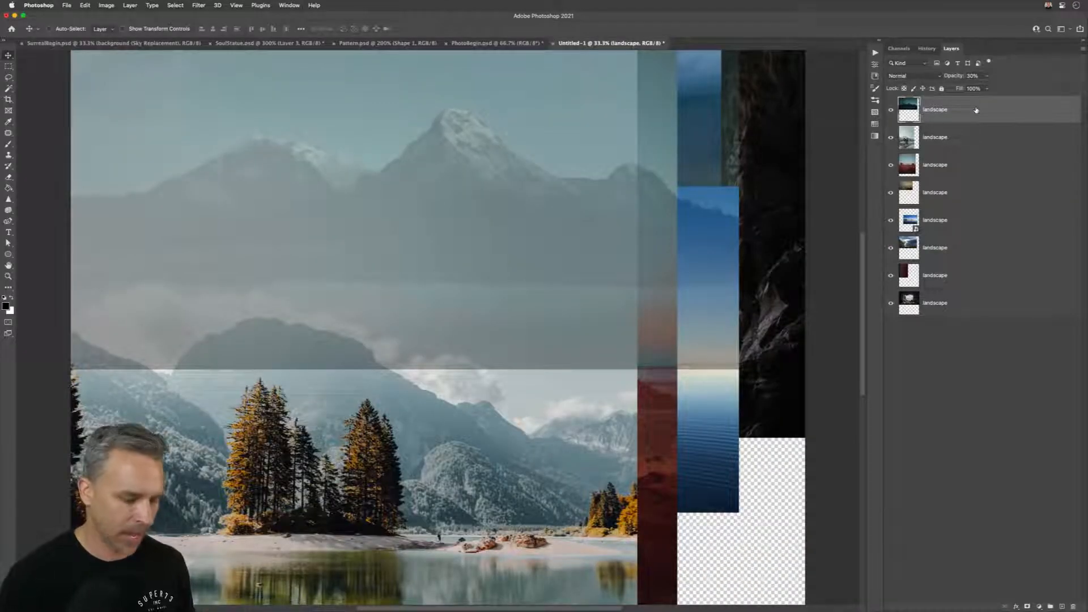
pyautogui.press('8')
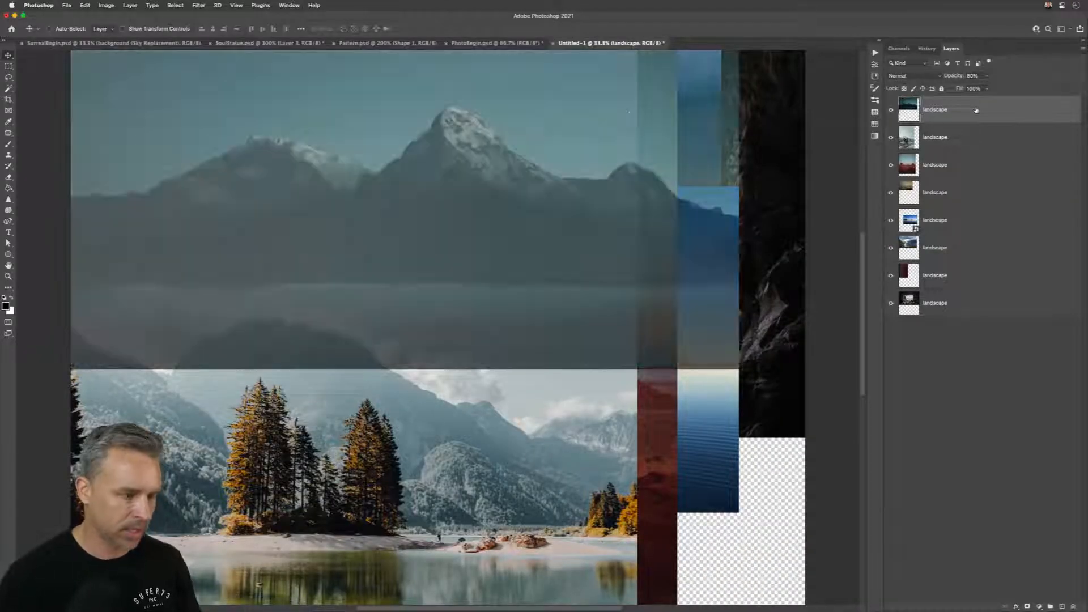
pyautogui.press('0')
pyautogui.press('1')
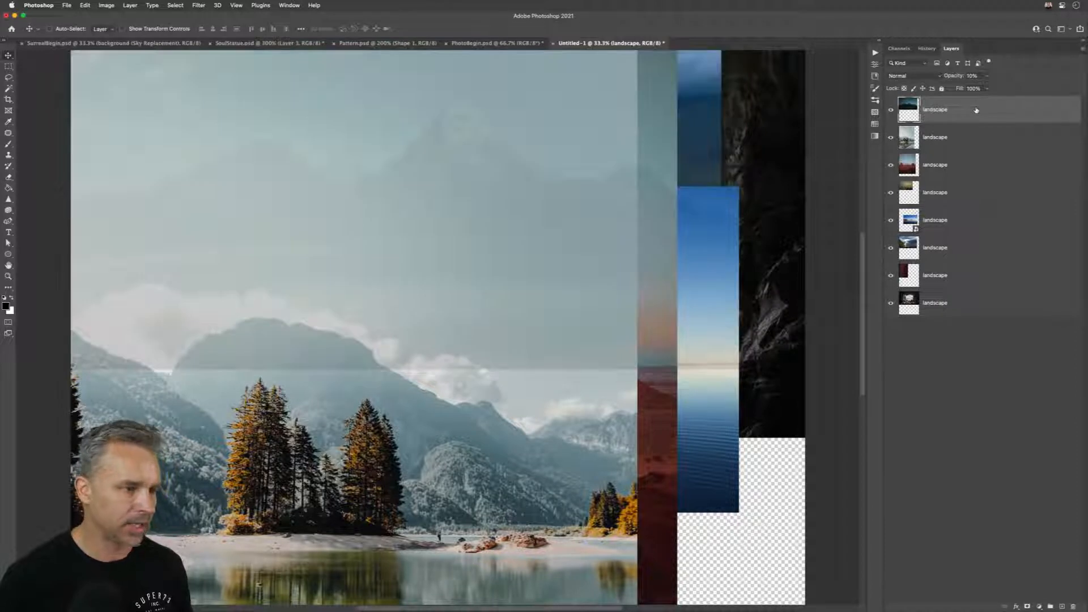
pyautogui.press('0')
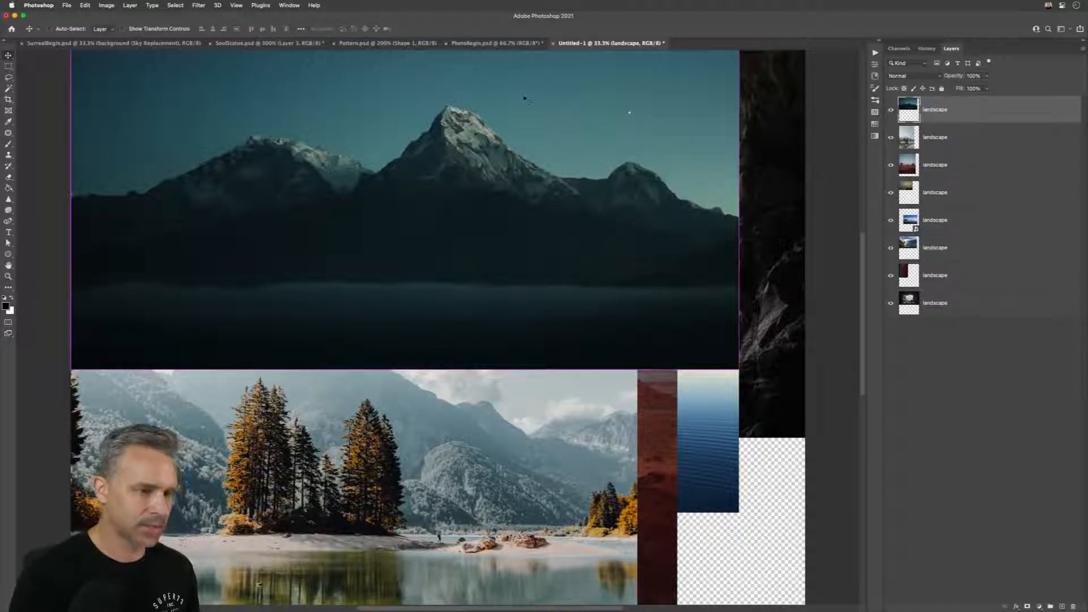
# Step: Close the untitled landscape document without saving, and display SoulStatue.psd fitted to the window
pyautogui.press('super+w')
pyautogui.click(522, 222)
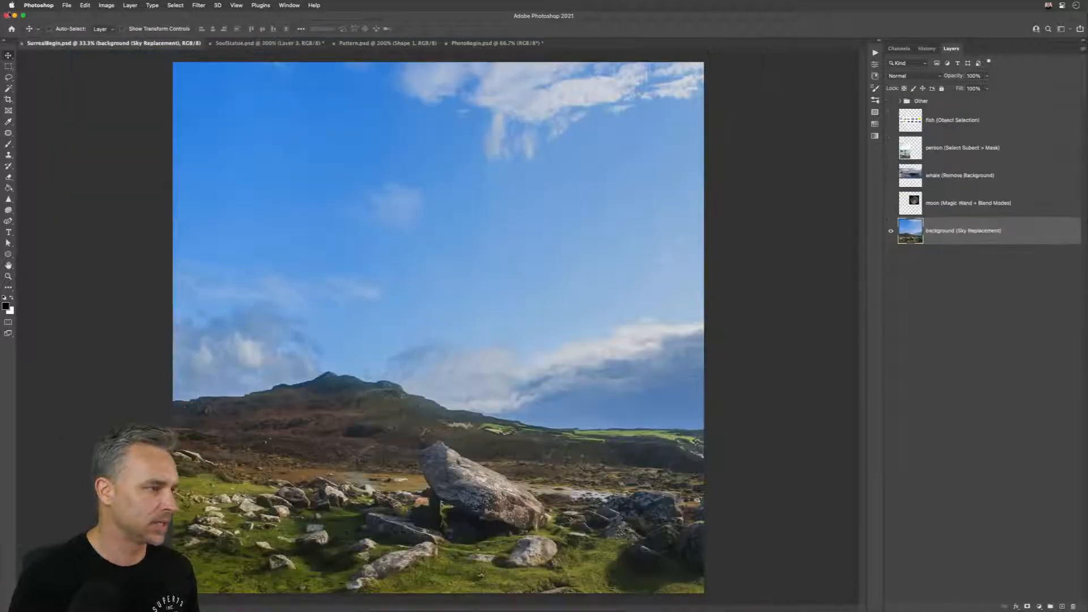
pyautogui.click(233, 44)
pyautogui.press('super+0')
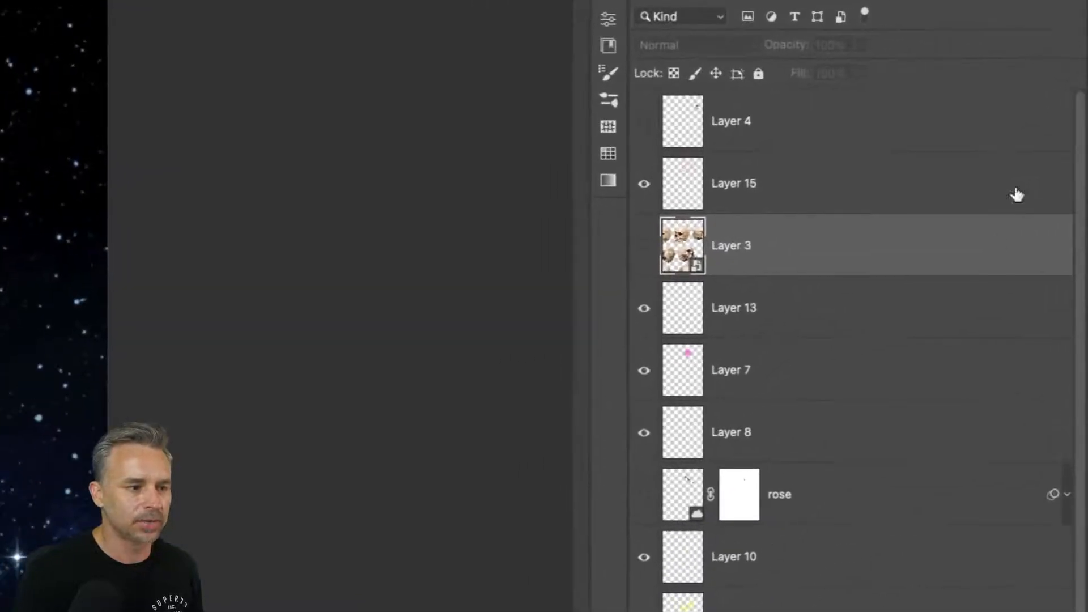
# Step: Select Layer 15, Layer 7, Layer 13 and Layer 8 to examine how their contents show in the thumbnails
pyautogui.click(905, 166)
pyautogui.click(805, 384)
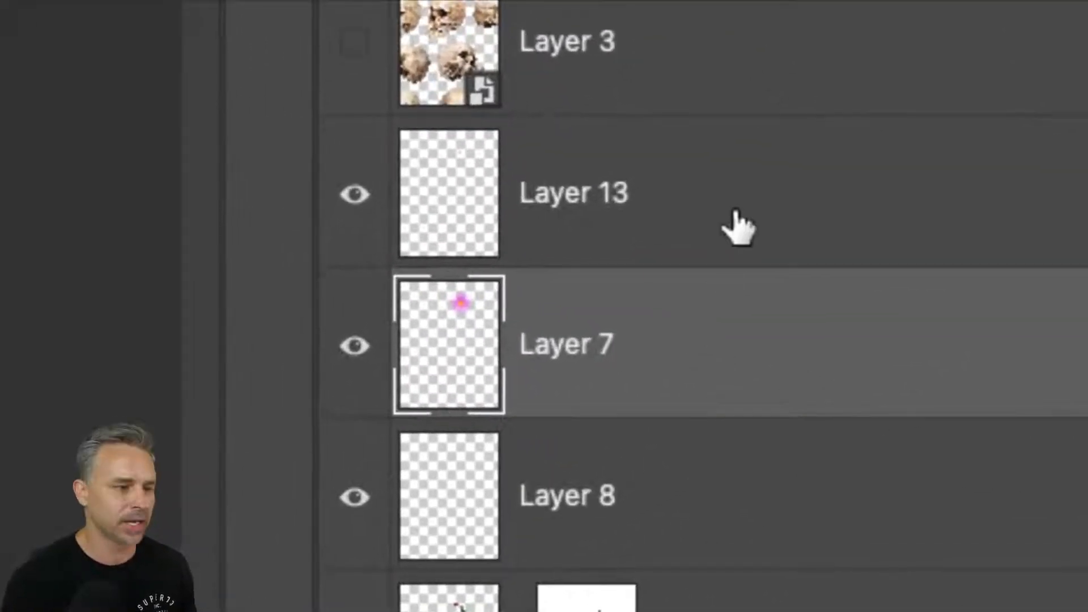
pyautogui.click(506, 199)
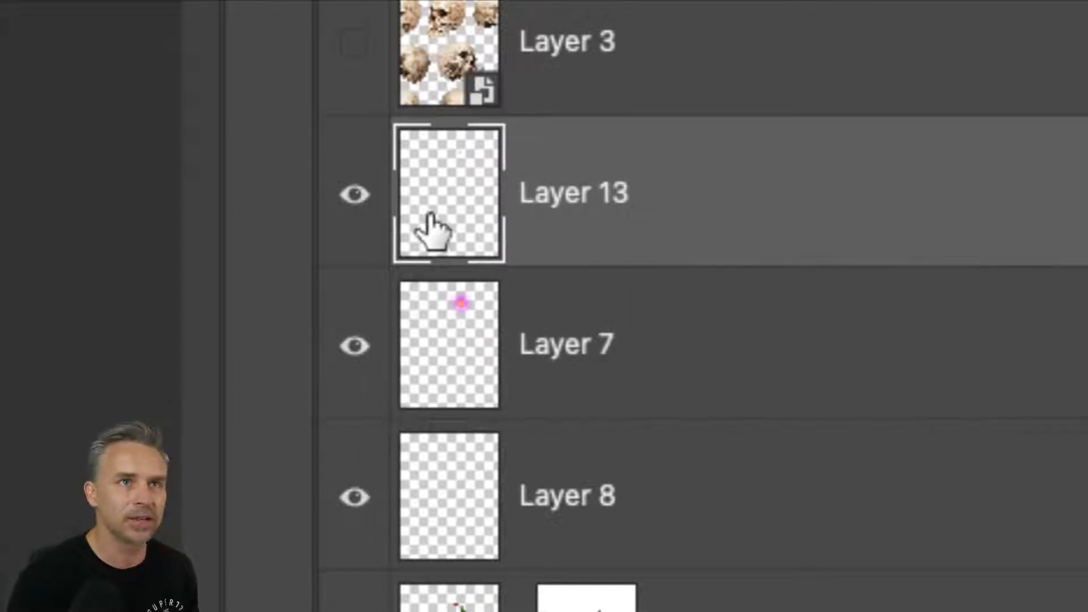
pyautogui.click(578, 337)
pyautogui.click(584, 503)
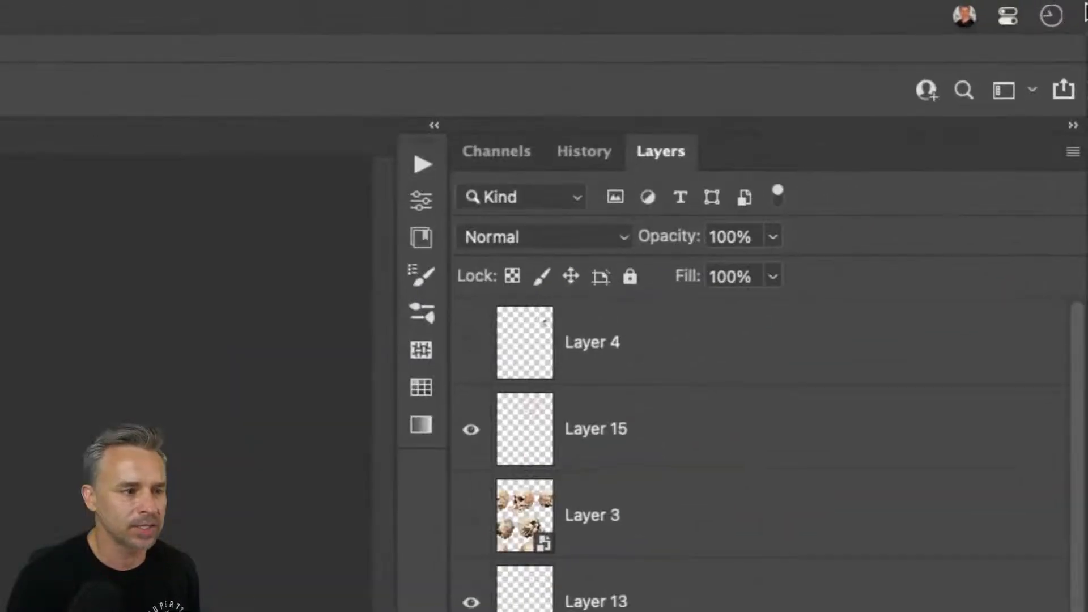
# Step: Set layer thumbnail contents to Layer Bounds, and turn off Expand New Effects and Add "copy" to Copied Layers and Groups
pyautogui.click(1073, 152)
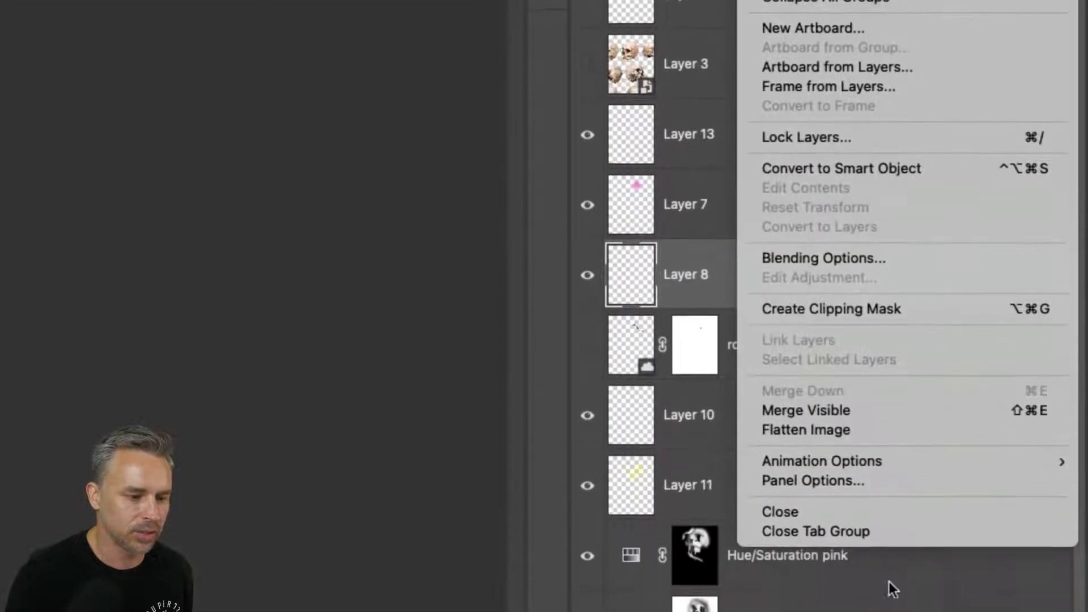
pyautogui.click(851, 479)
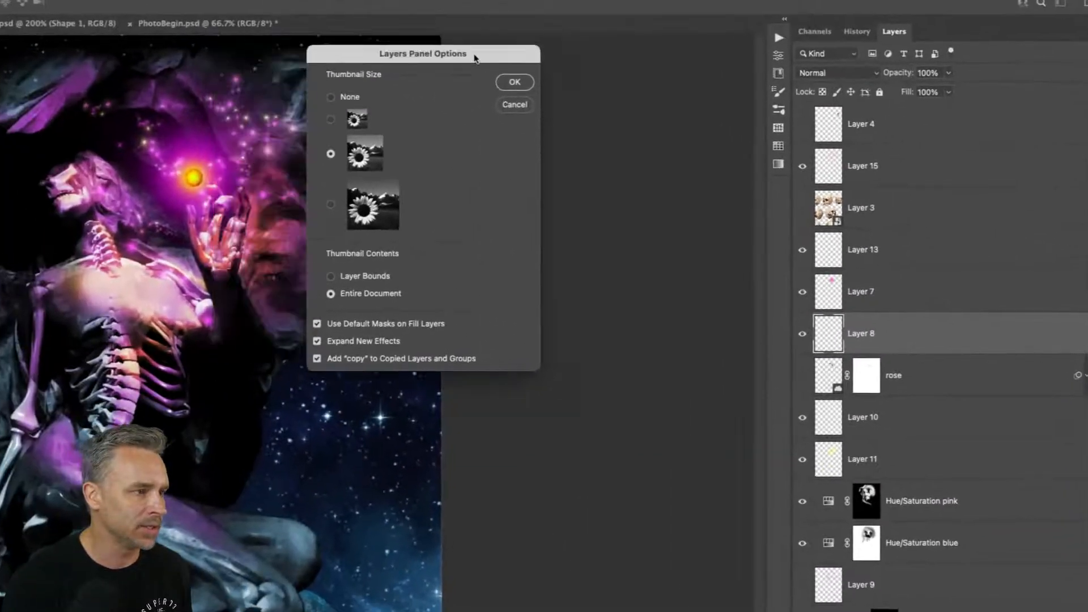
pyautogui.moveTo(475, 57); pyautogui.dragTo(721, 108)
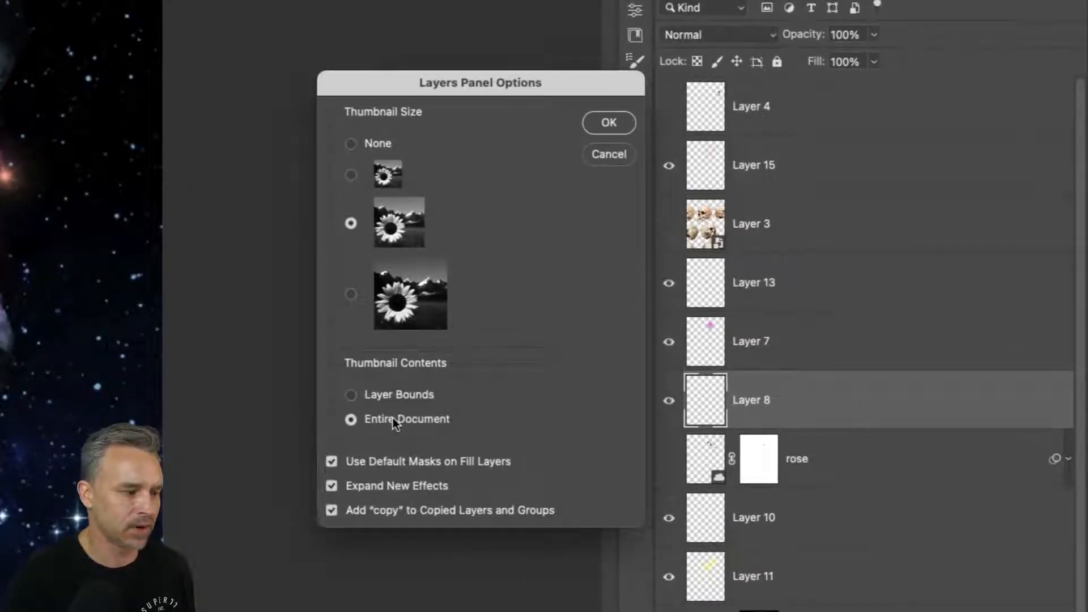
pyautogui.click(351, 396)
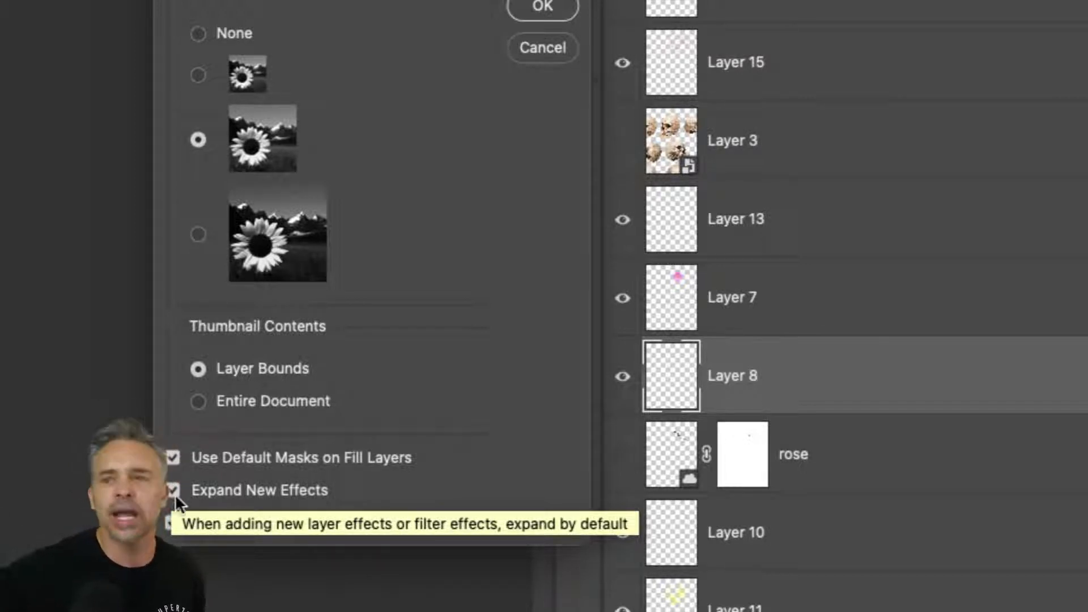
pyautogui.click(175, 492)
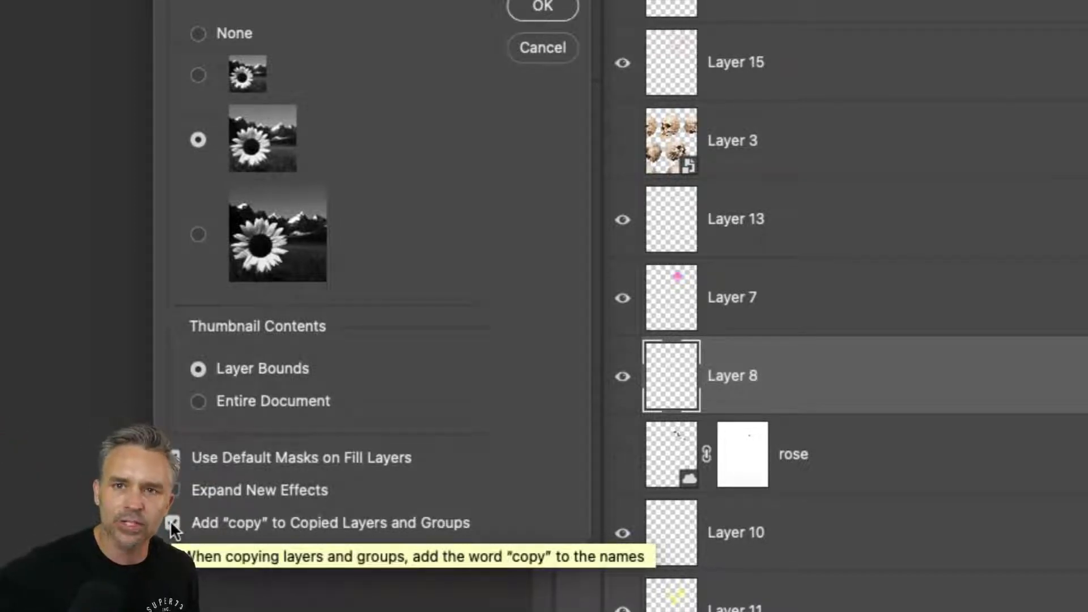
pyautogui.click(173, 524)
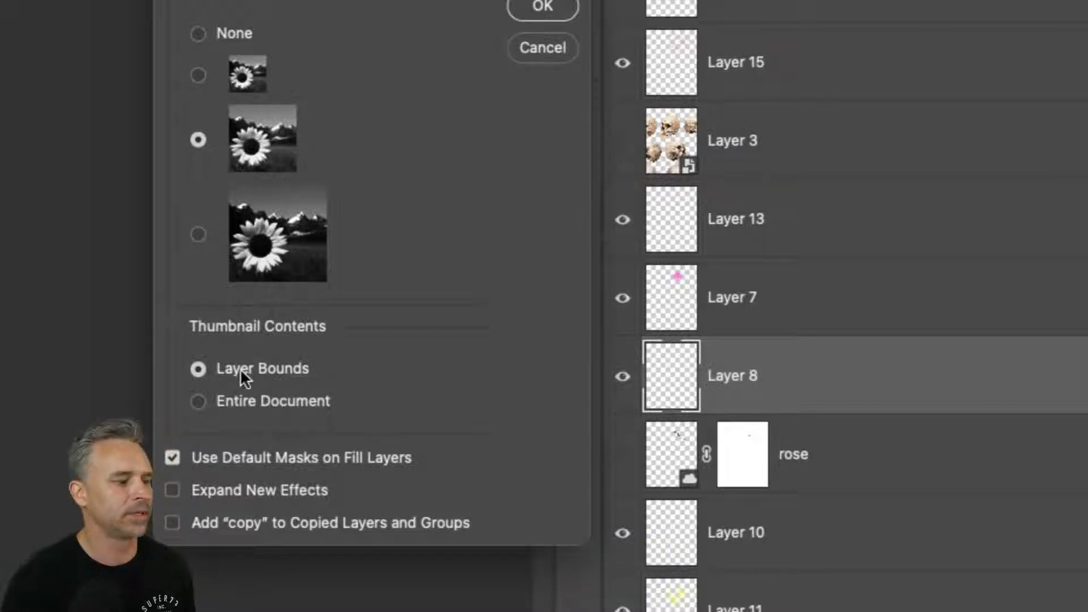
pyautogui.click(543, 8)
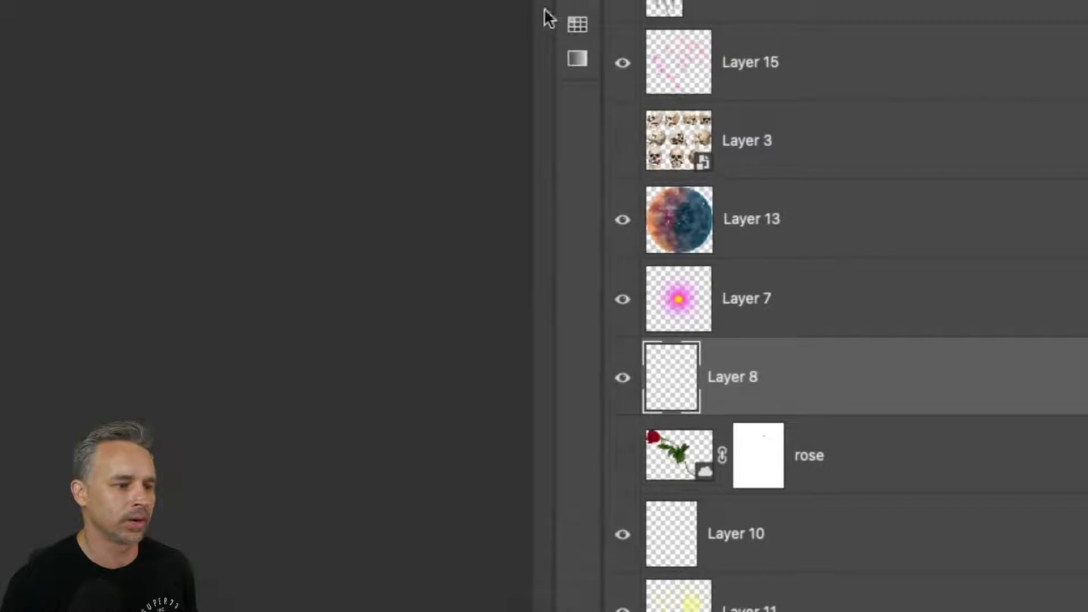
# Step: Select Layer 7, Layer 13, Layer 8 and Layer 15 to examine their cropped thumbnails
pyautogui.click(734, 316)
pyautogui.click(738, 225)
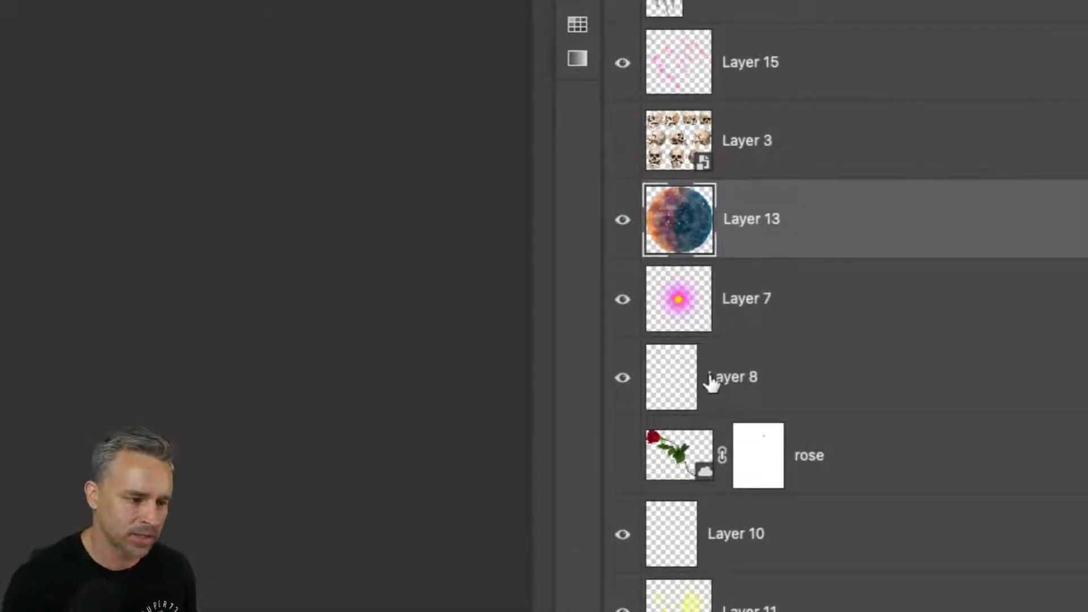
pyautogui.click(660, 389)
pyautogui.click(749, 228)
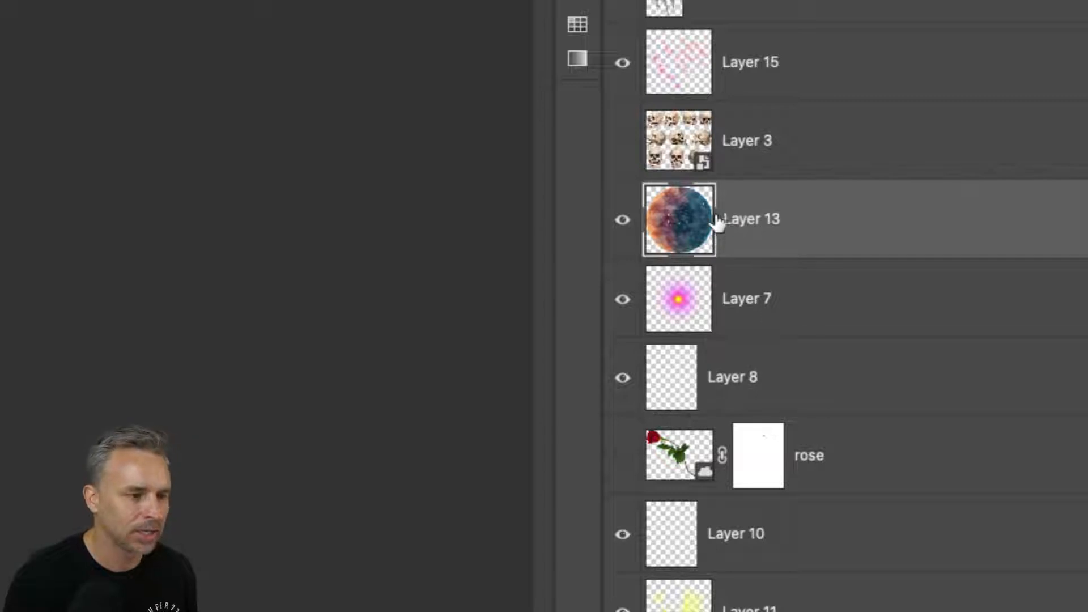
pyautogui.click(756, 90)
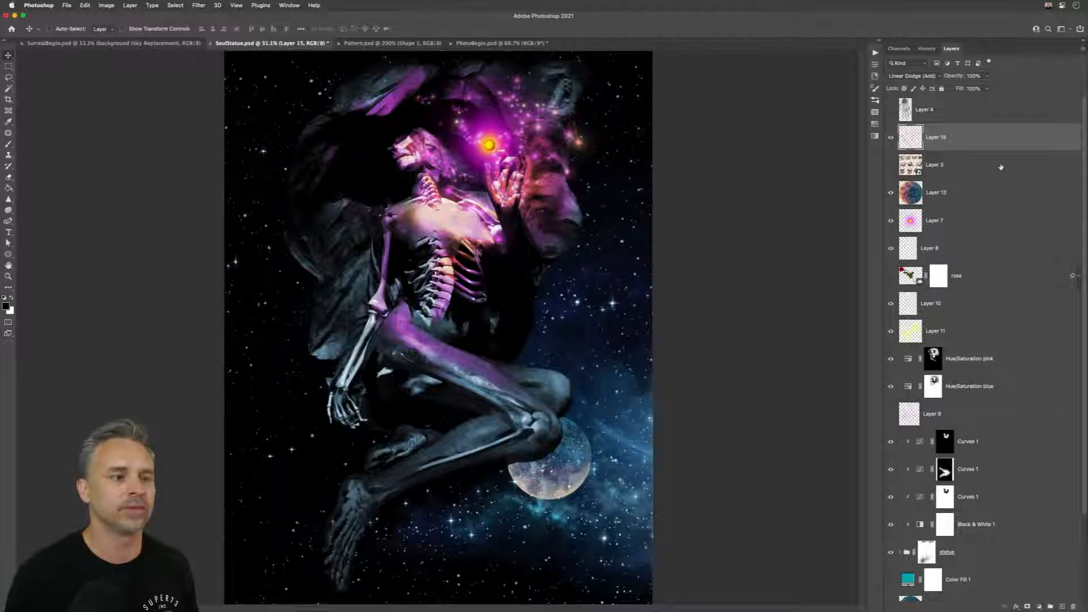
# Step: Select Layer 13, Layer 15, Layer 10 and Layer 11 in turn, show Layer 11 alone, and restore the other layers' visibility
pyautogui.click(923, 194)
pyautogui.click(919, 141)
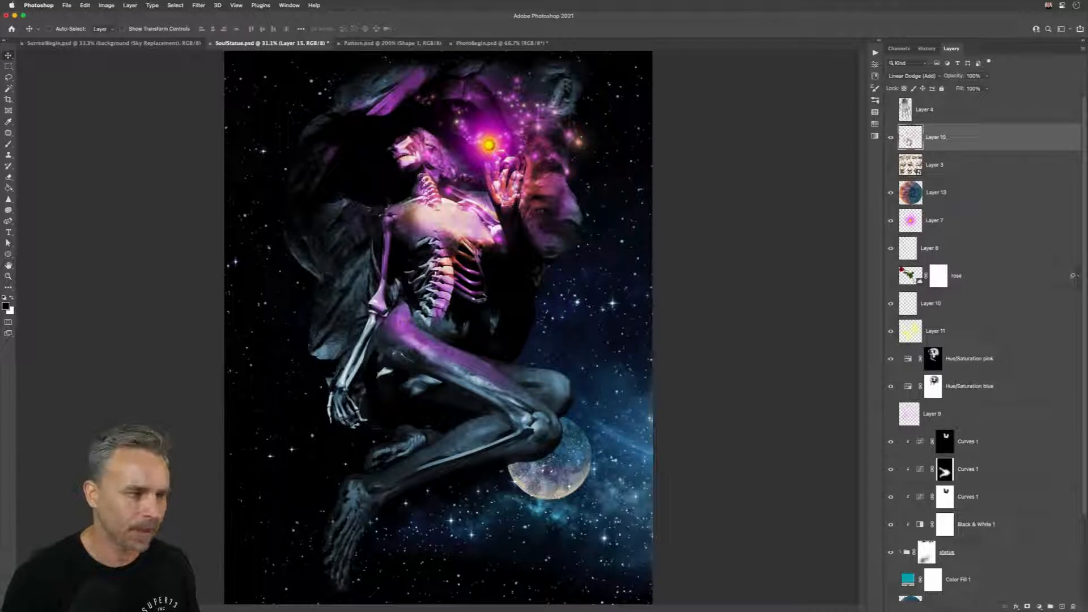
pyautogui.click(909, 309)
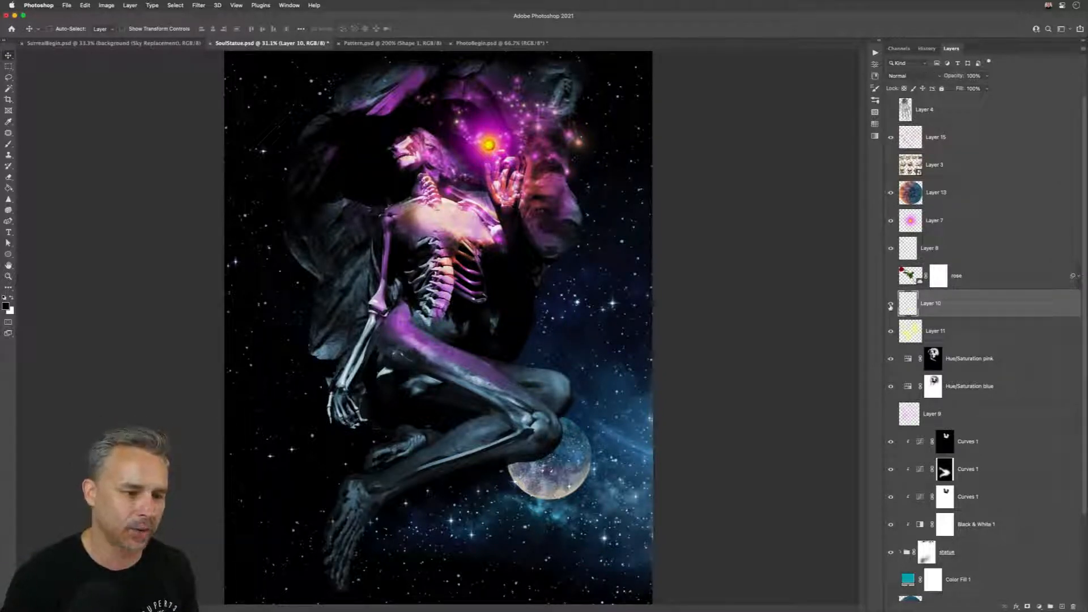
pyautogui.click(903, 337)
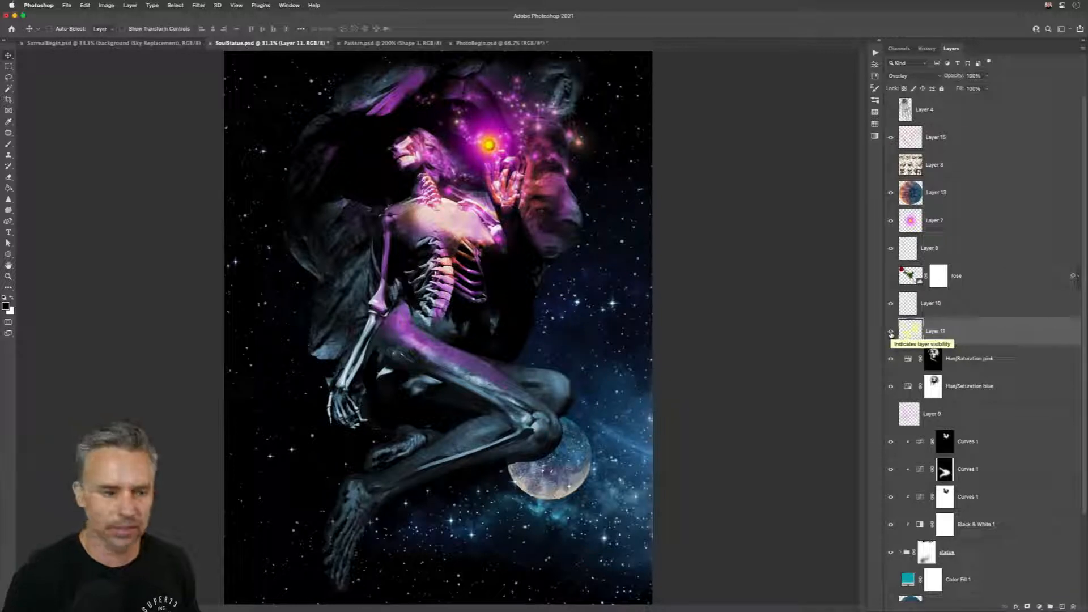
pyautogui.keyDown('alt'); pyautogui.click(890, 333); pyautogui.keyUp('alt')
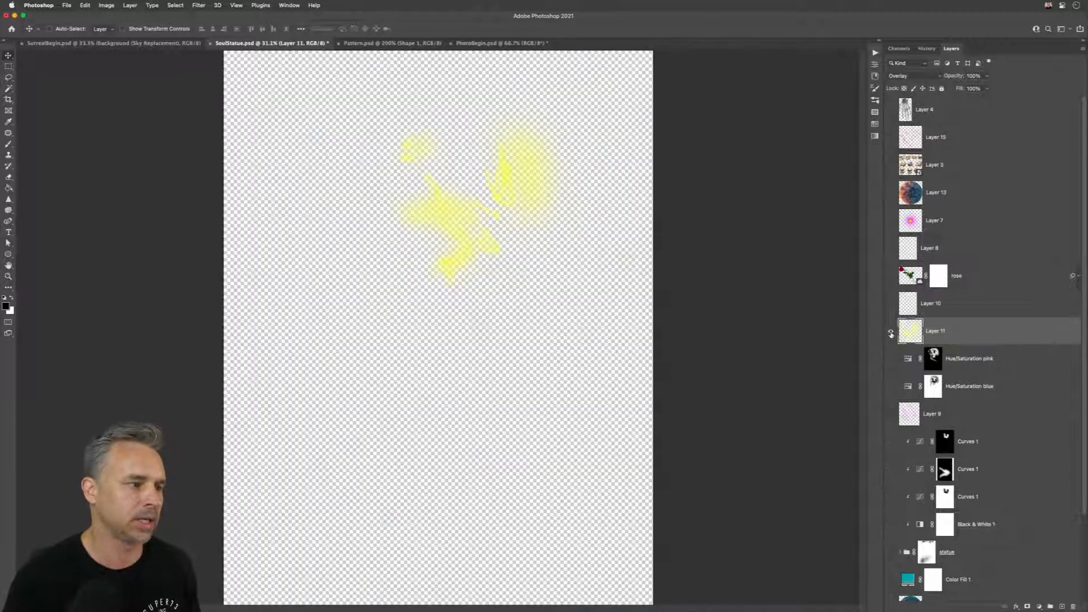
pyautogui.keyDown('alt'); pyautogui.click(891, 333); pyautogui.keyUp('alt')
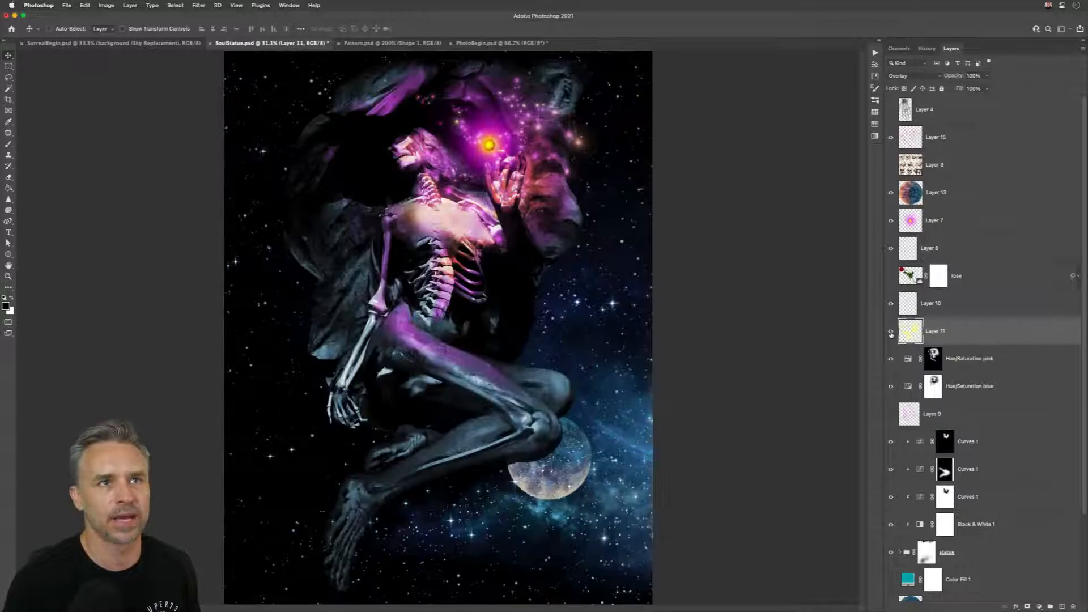
# Step: Isolate Layer 13 to see where its contents sit in the composition, and bring all the other layers back
pyautogui.click(893, 196)
pyautogui.keyDown('alt'); pyautogui.click(890, 195); pyautogui.keyUp('alt')
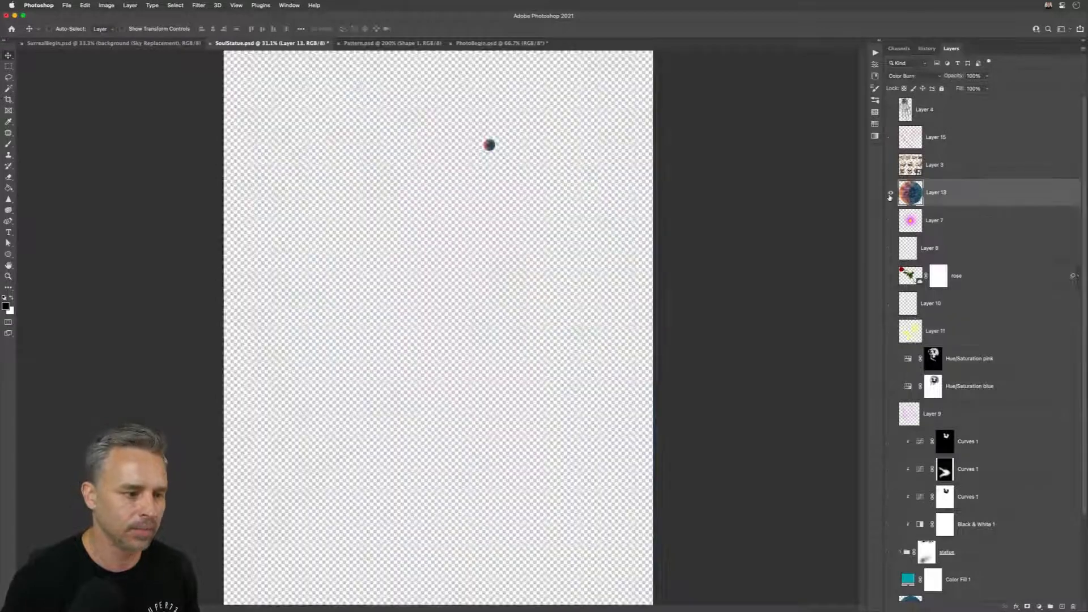
pyautogui.keyDown('alt'); pyautogui.click(890, 194); pyautogui.keyUp('alt')
pyautogui.keyDown('alt'); pyautogui.click(890, 195); pyautogui.keyUp('alt')
pyautogui.keyDown('alt'); pyautogui.click(890, 194); pyautogui.keyUp('alt')
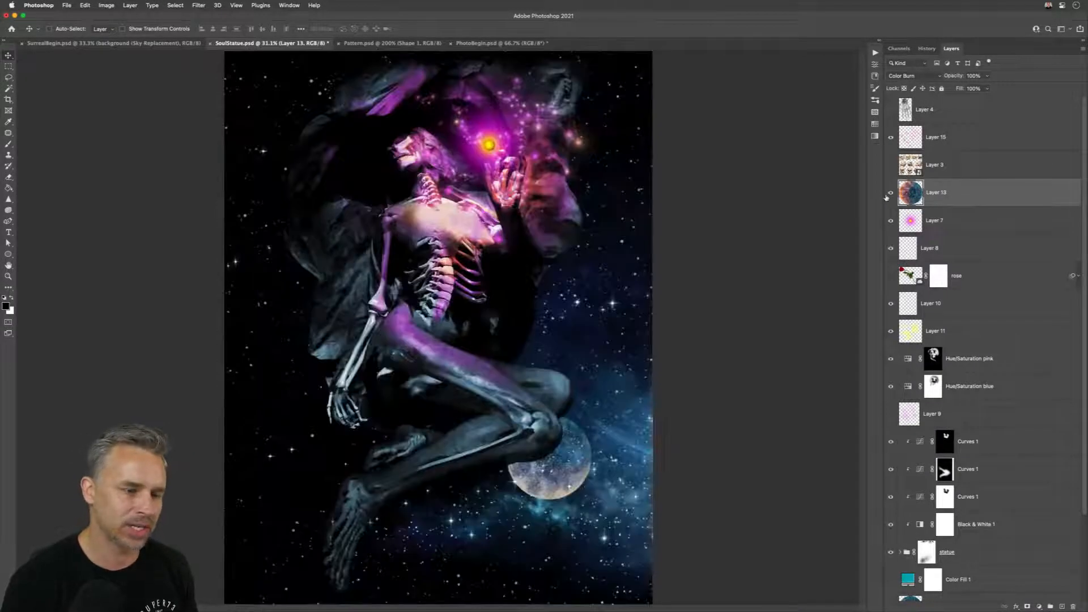
# Step: Fit the view to the contents of Layer 13, Layer 7 and Layer 10 in turn, using their thumbnails
pyautogui.keyDown('alt'); pyautogui.click(915, 196); pyautogui.keyUp('alt')
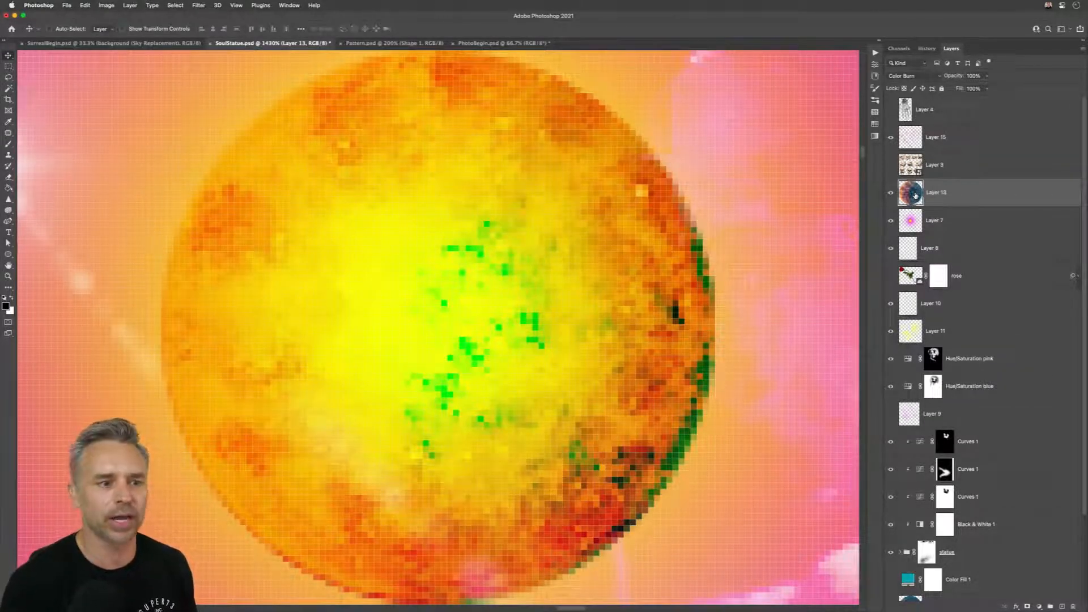
pyautogui.keyDown('alt'); pyautogui.click(906, 225); pyautogui.keyUp('alt')
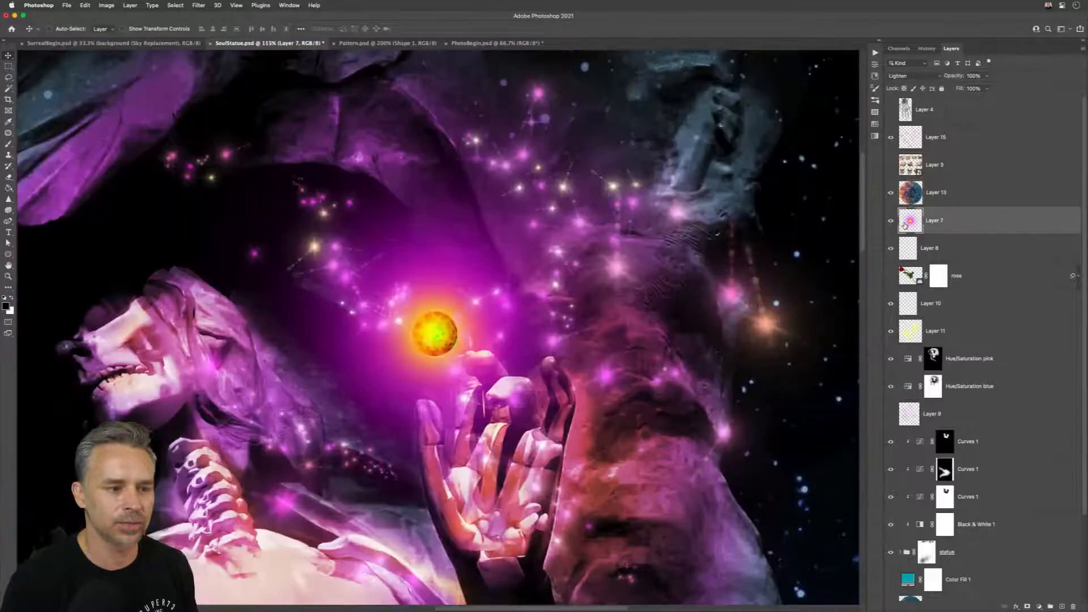
pyautogui.keyDown('alt'); pyautogui.click(905, 310); pyautogui.keyUp('alt')
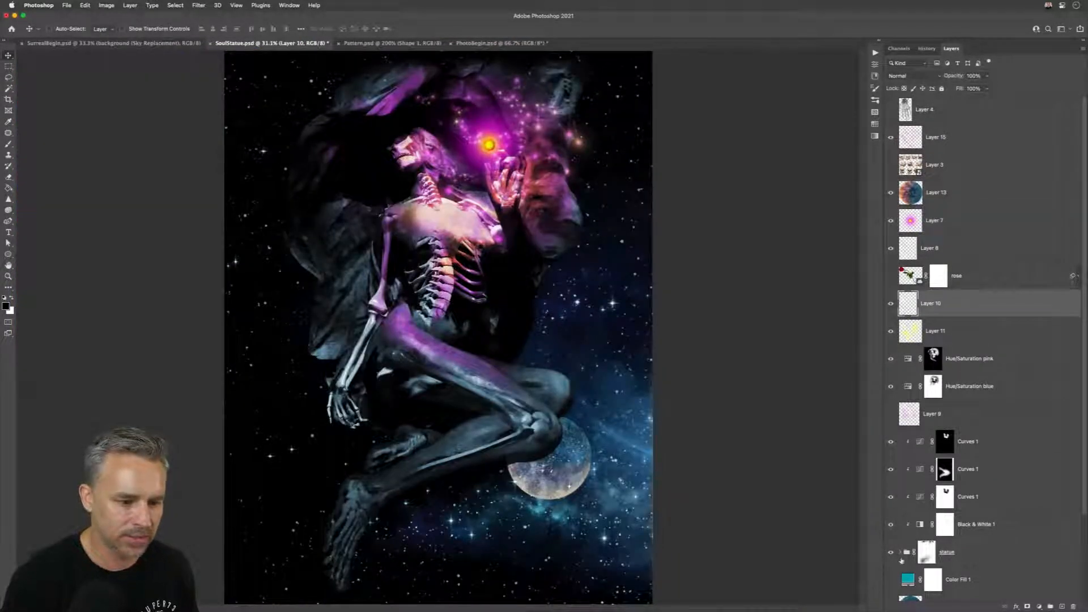
# Step: Expand the statue group and select its masked Background layer and the woman layer below the bones group
pyautogui.click(901, 553)
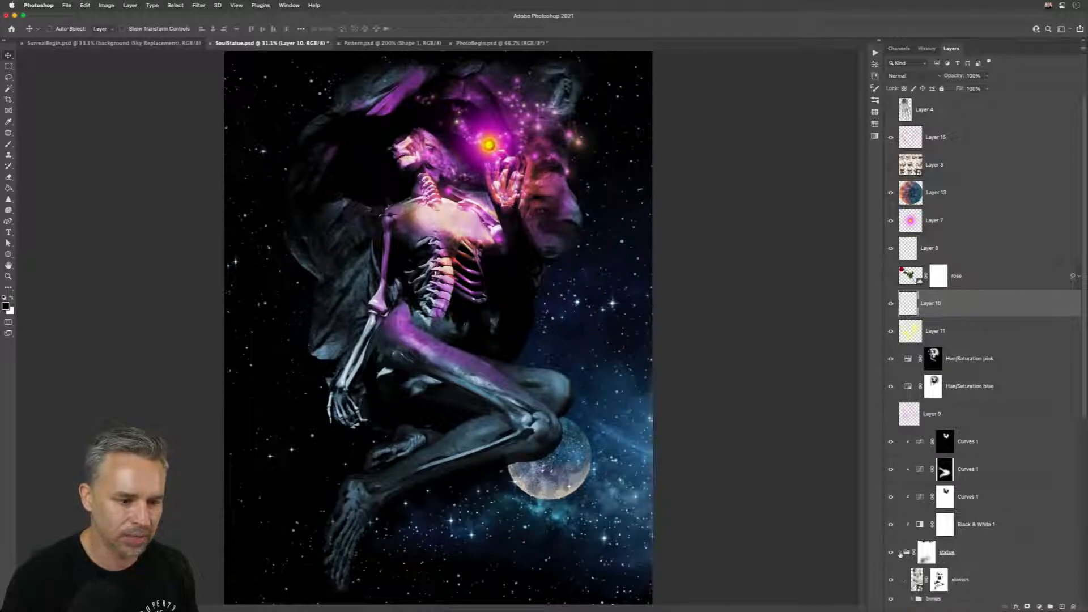
pyautogui.scroll(-8, 963, 397)
pyautogui.click(917, 451)
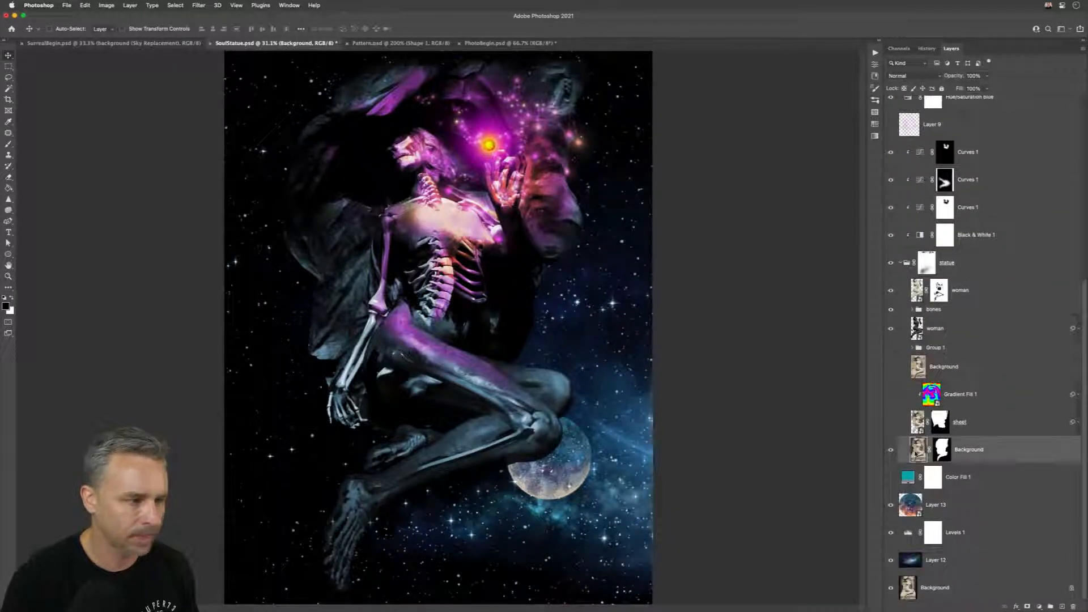
pyautogui.click(981, 327)
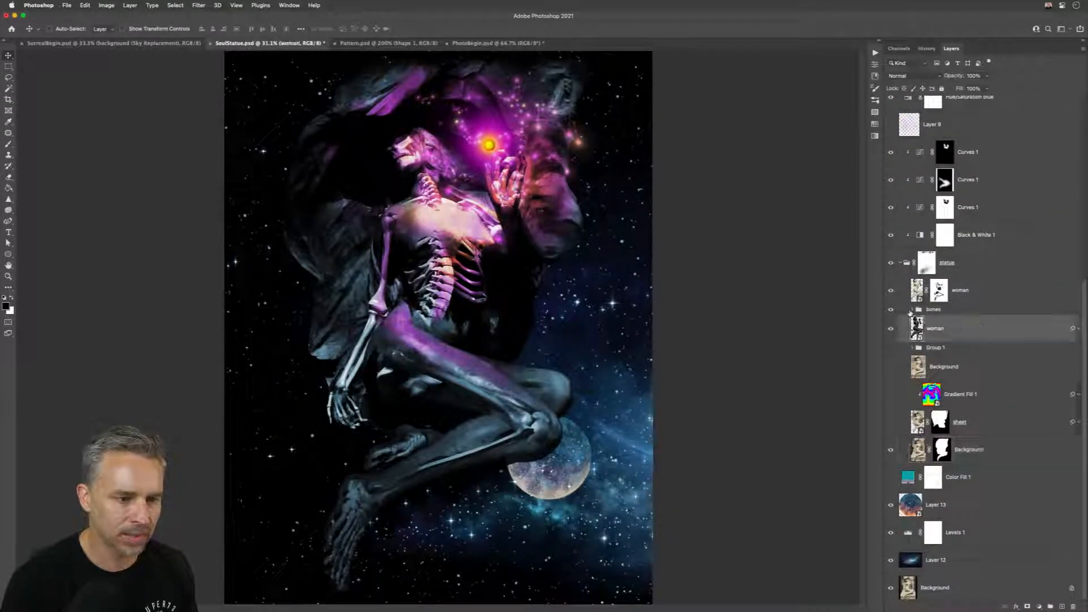
# Step: Expand the bones group and fit the view to the Bent Leg, skull, hand, forearm and bone layers, ending on Bent Leg
pyautogui.click(912, 310)
pyautogui.keyDown('alt'); pyautogui.click(933, 332); pyautogui.keyUp('alt')
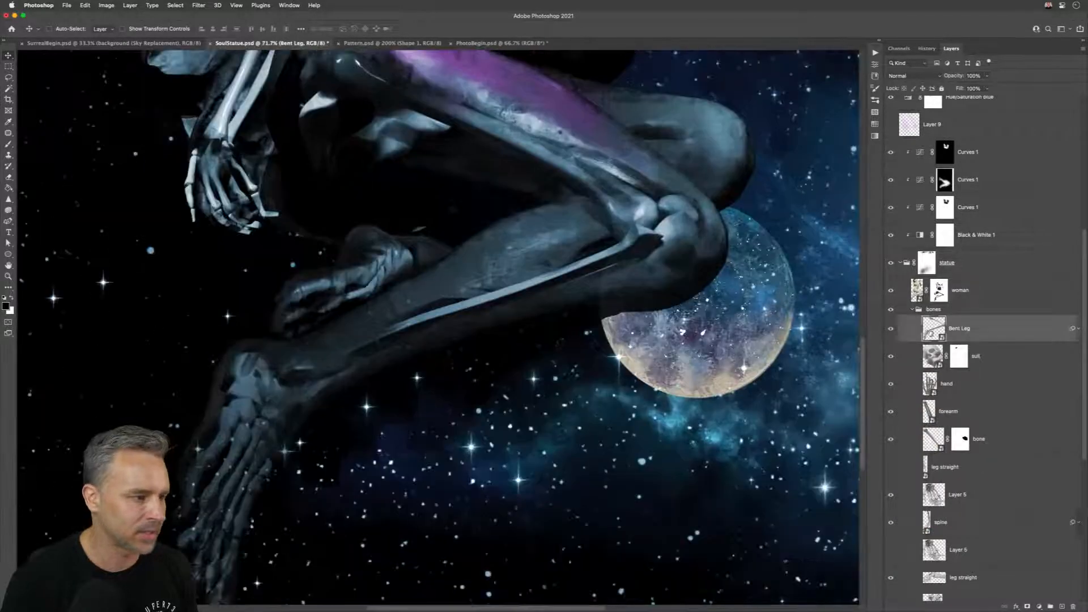
pyautogui.keyDown('alt'); pyautogui.click(933, 356); pyautogui.keyUp('alt')
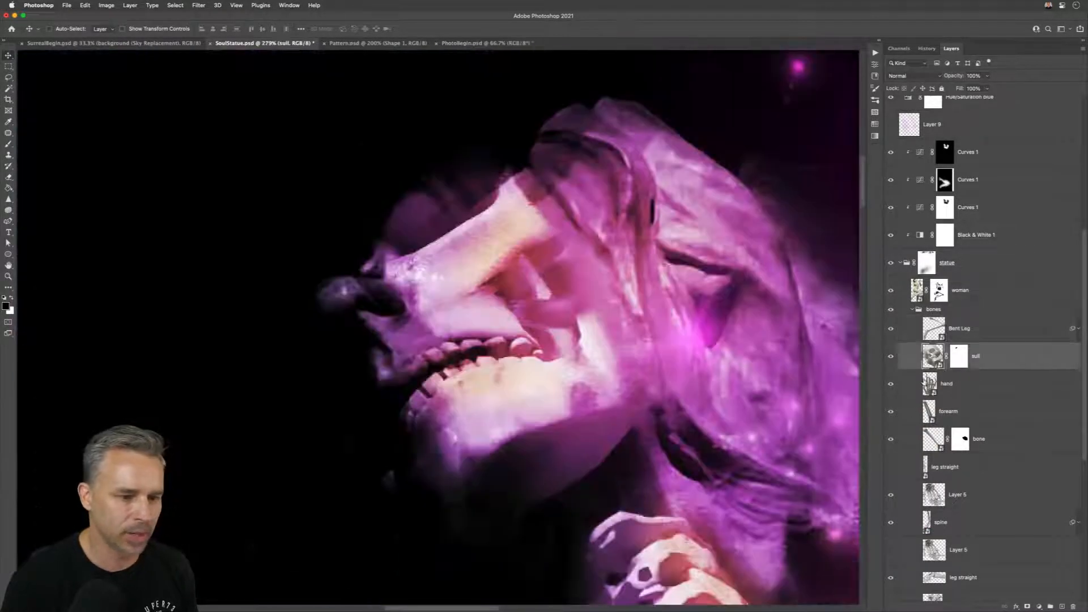
pyautogui.keyDown('alt'); pyautogui.click(928, 383); pyautogui.keyUp('alt')
pyautogui.keyDown('alt'); pyautogui.click(929, 411); pyautogui.keyUp('alt')
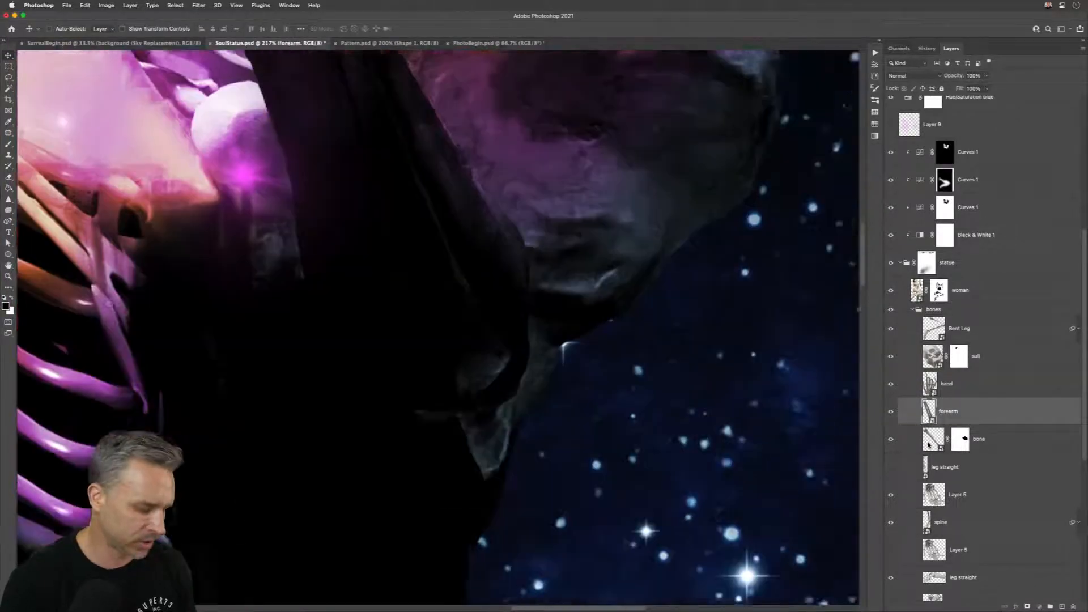
pyautogui.keyDown('alt'); pyautogui.click(929, 442); pyautogui.keyUp('alt')
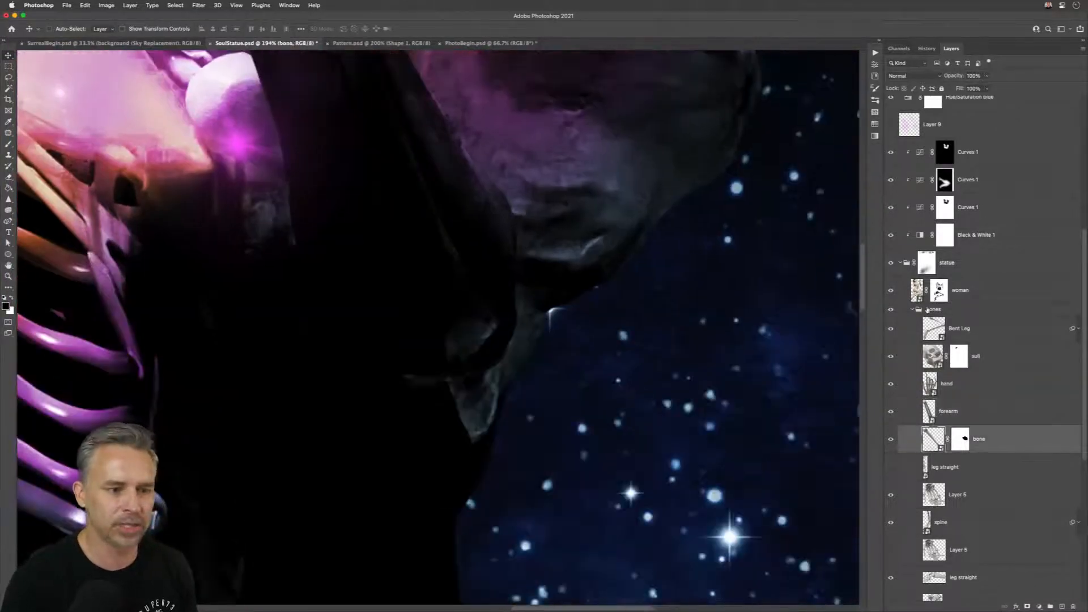
pyautogui.keyDown('alt'); pyautogui.click(935, 329); pyautogui.keyUp('alt')
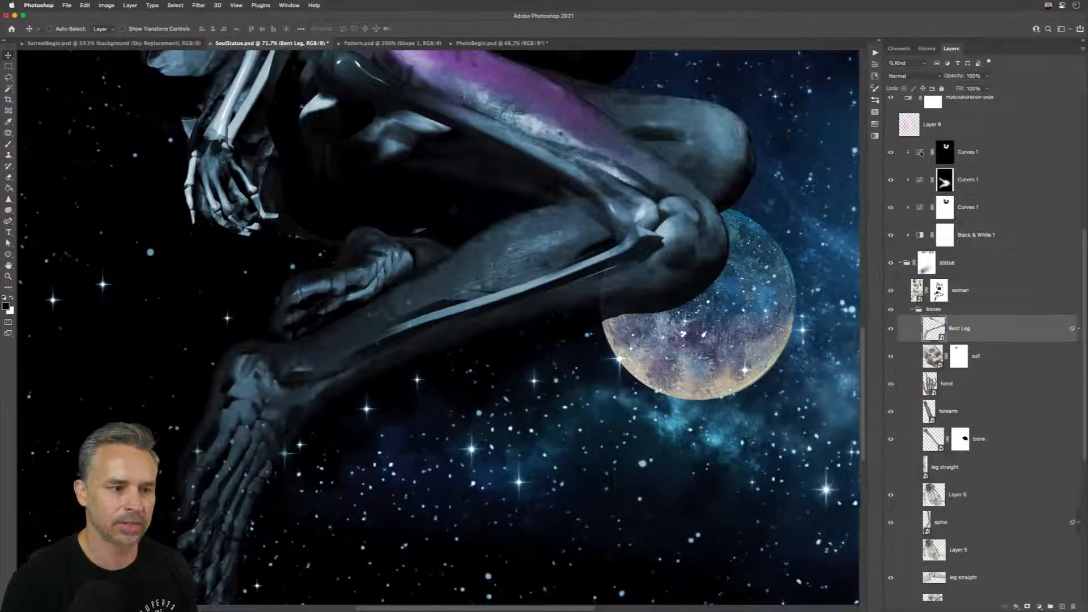
# Step: Fit the view to the contents of Layer 9 and of Layer 13, and return the whole document to window size
pyautogui.keyDown('alt'); pyautogui.click(919, 149); pyautogui.keyUp('alt')
pyautogui.keyDown('alt'); pyautogui.click(911, 130); pyautogui.keyUp('alt')
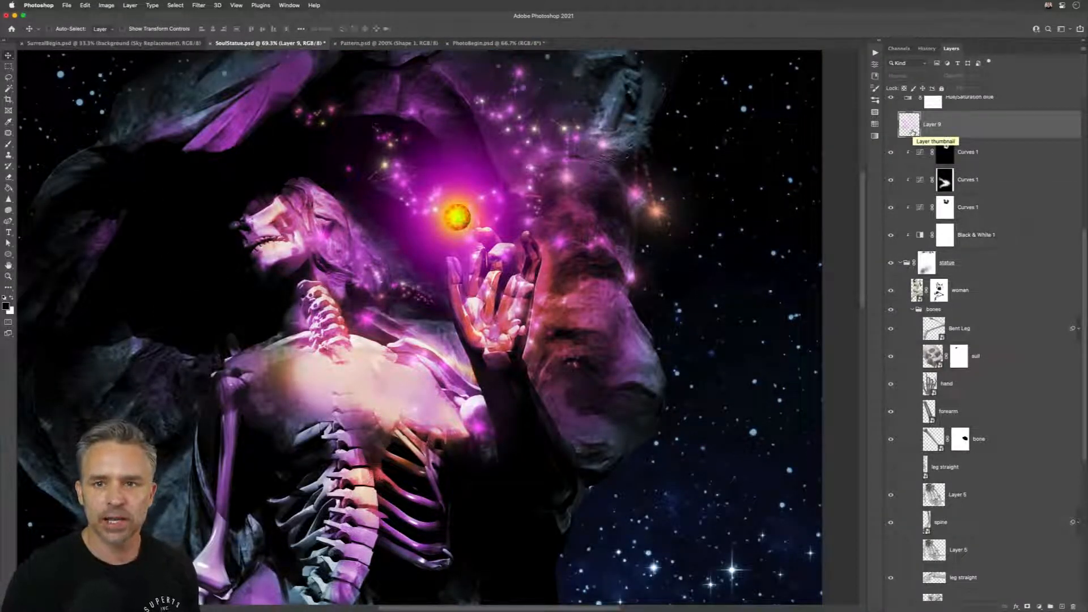
pyautogui.scroll(5, 970, 166)
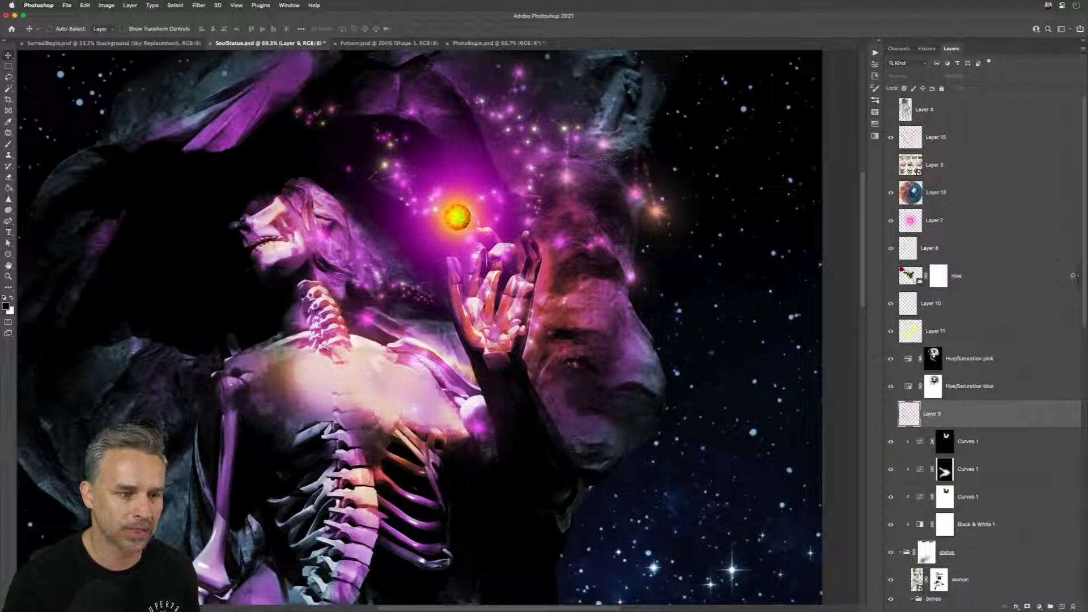
pyautogui.keyDown('alt'); pyautogui.click(912, 195); pyautogui.keyUp('alt')
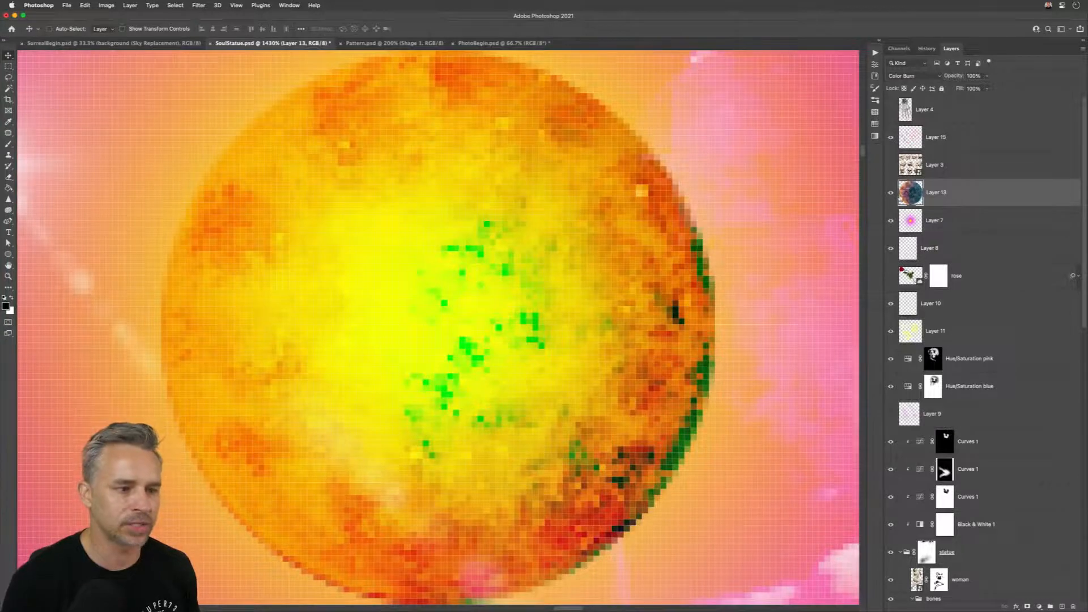
pyautogui.press('super+0')
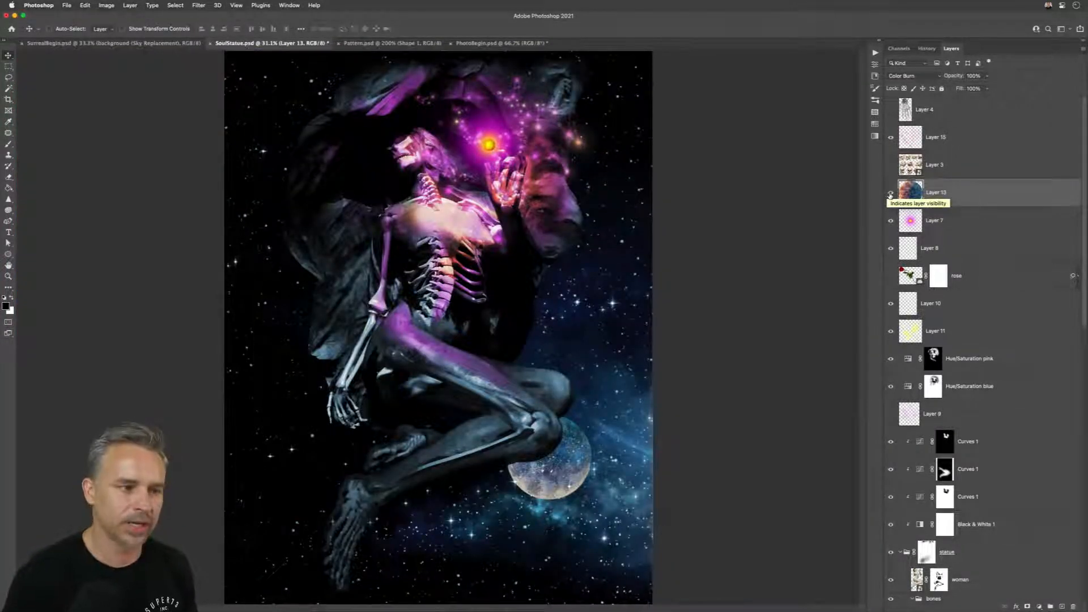
# Step: Repeatedly isolate and restore Layer 13, fit the view to its contents, and display the whole document in the window again
pyautogui.keyDown('alt'); pyautogui.click(891, 194); pyautogui.keyUp('alt')
pyautogui.keyDown('alt'); pyautogui.click(890, 194); pyautogui.keyUp('alt')
pyautogui.keyDown('alt'); pyautogui.click(890, 195); pyautogui.keyUp('alt')
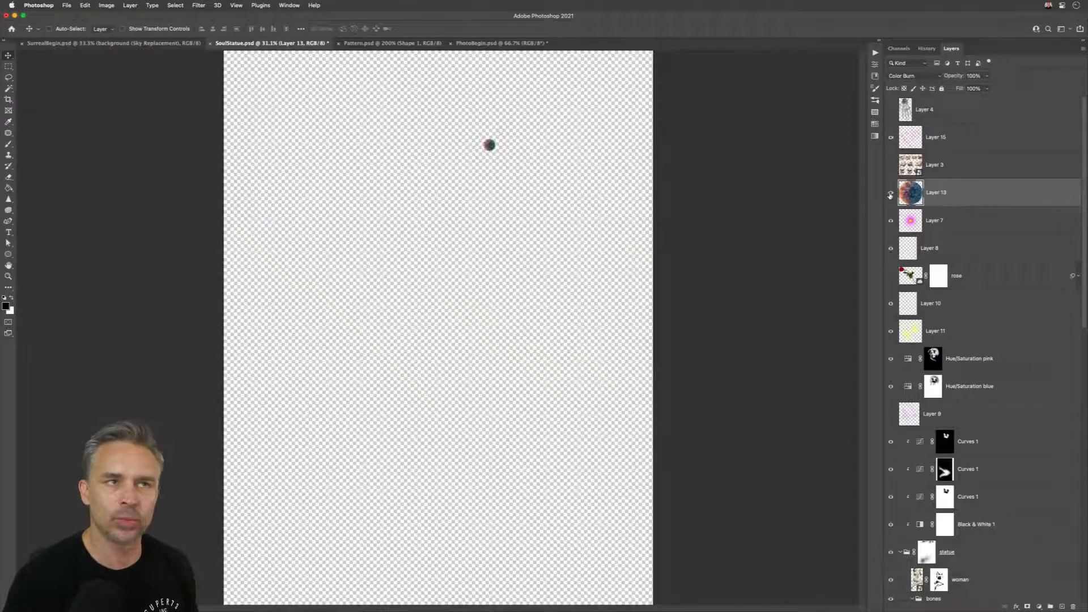
pyautogui.keyDown('alt'); pyautogui.click(890, 194); pyautogui.keyUp('alt')
pyautogui.keyDown('alt'); pyautogui.click(890, 194); pyautogui.keyUp('alt')
pyautogui.keyDown('alt'); pyautogui.click(890, 194); pyautogui.keyUp('alt')
pyautogui.keyDown('alt'); pyautogui.click(890, 194); pyautogui.keyUp('alt')
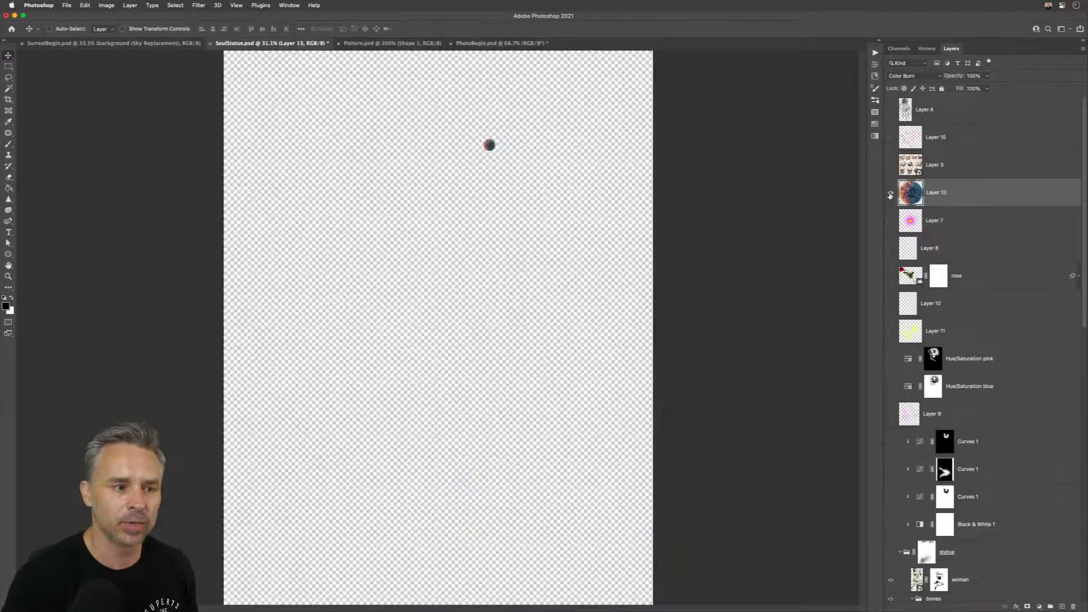
pyautogui.keyDown('alt'); pyautogui.click(890, 195); pyautogui.keyUp('alt')
pyautogui.keyDown('alt'); pyautogui.click(905, 195); pyautogui.keyUp('alt')
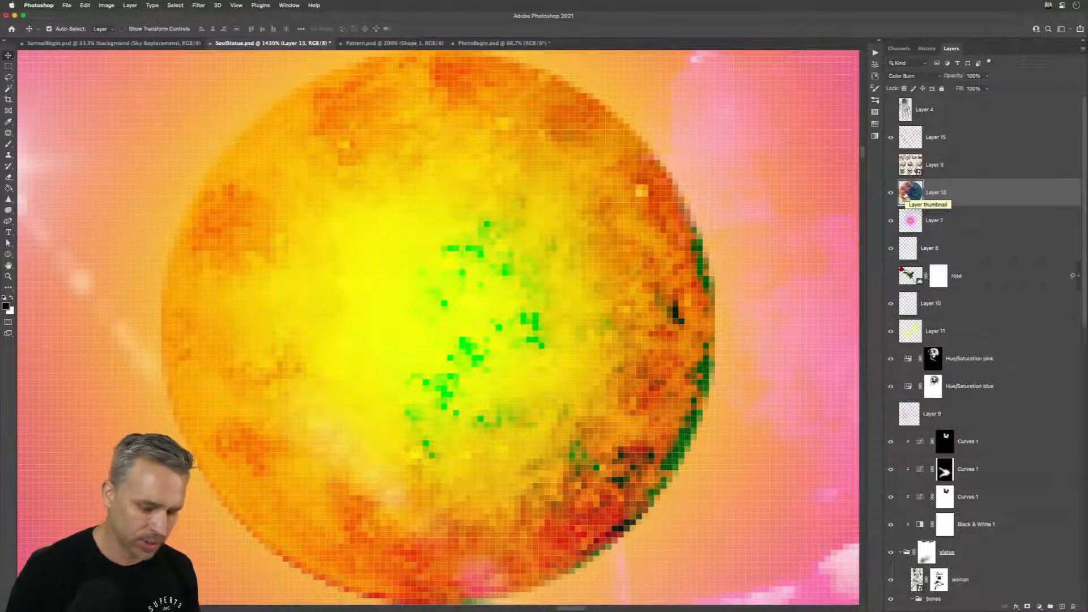
pyautogui.press('super+0')
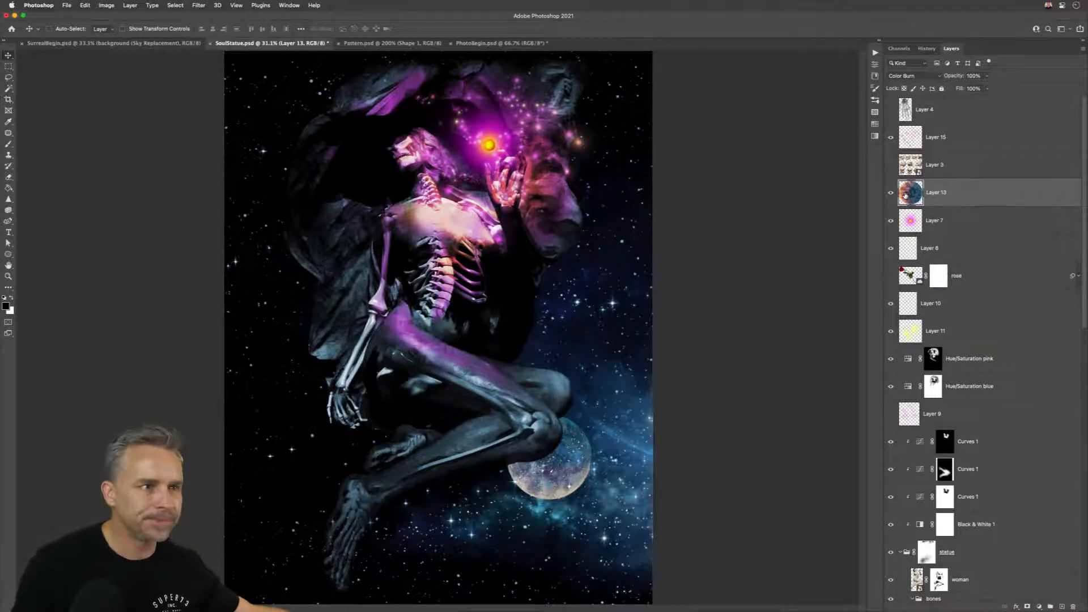
# Step: Expand the collapsed panel dock, show the Properties panel, and widen the dock
pyautogui.click(880, 43)
pyautogui.click(804, 50)
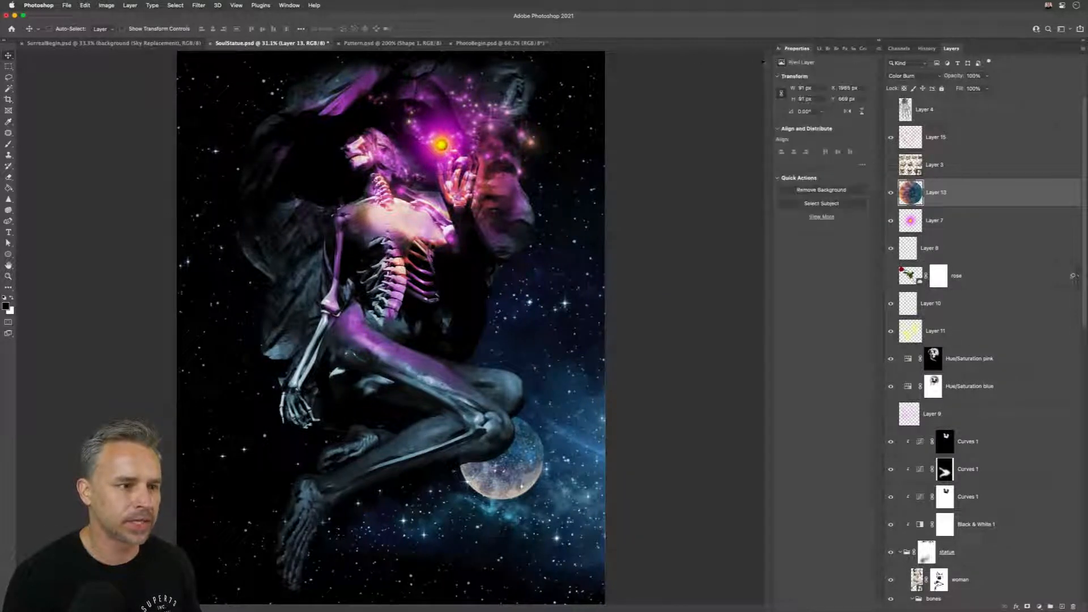
pyautogui.moveTo(771, 62); pyautogui.dragTo(727, 63)
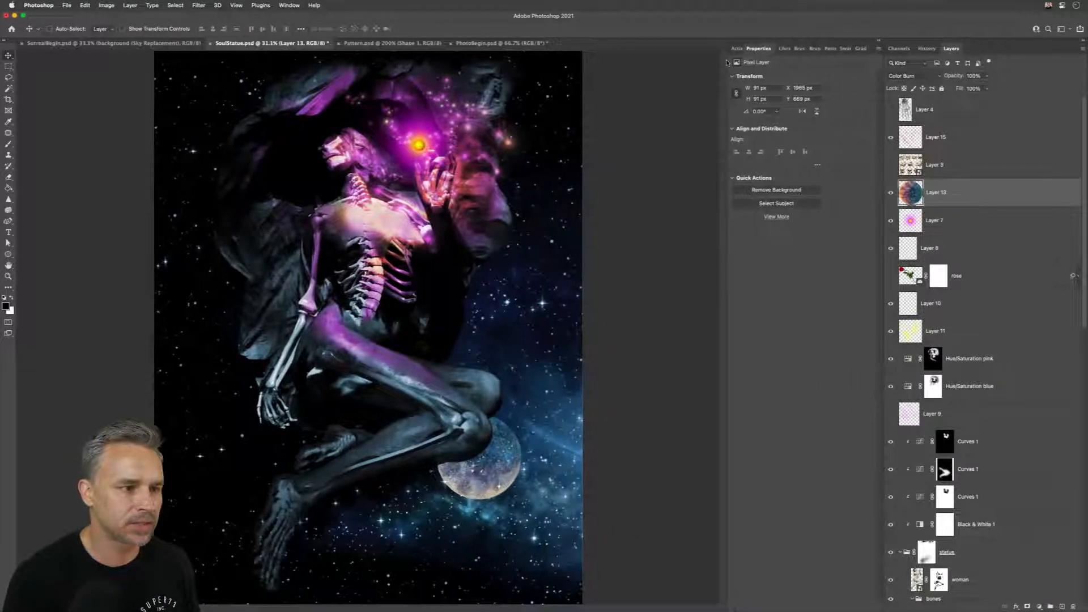
# Step: Browse the Brush Settings, Patterns and Swatches panels, and display the Gradients panel
pyautogui.click(784, 49)
pyautogui.click(800, 50)
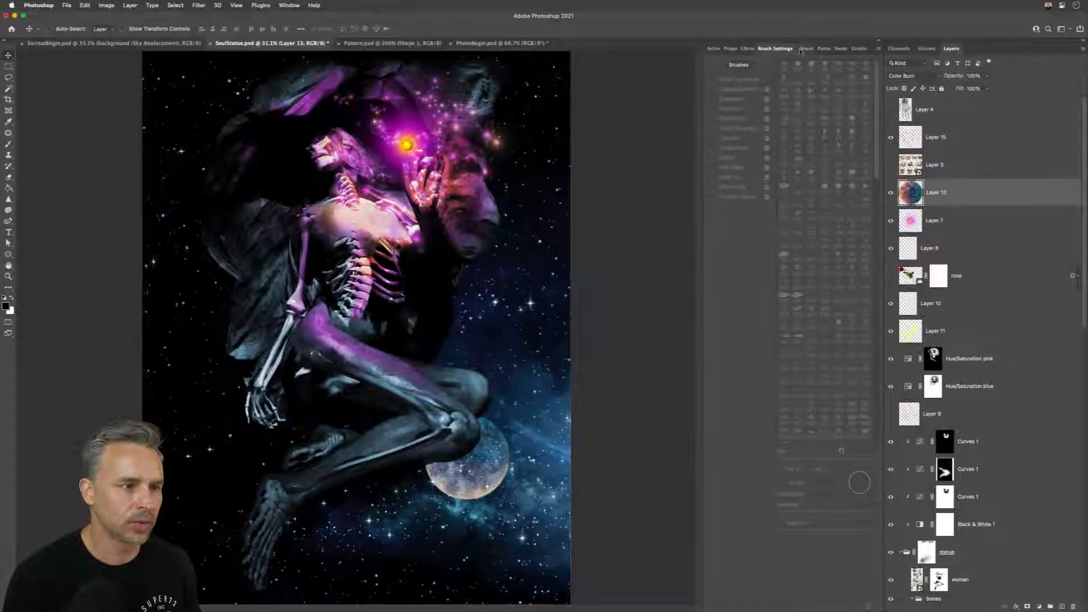
pyautogui.click(819, 50)
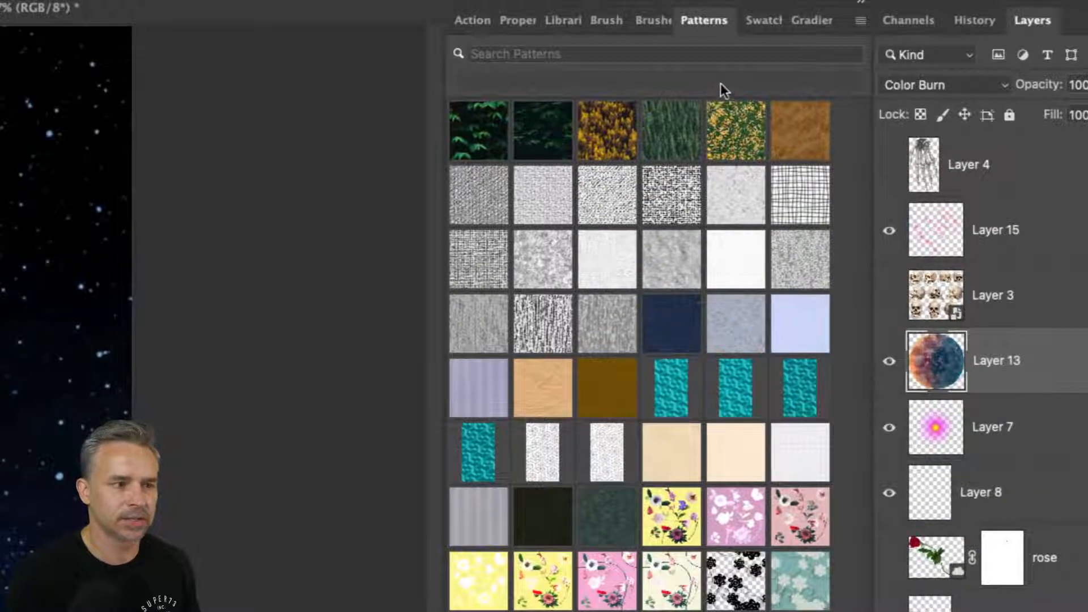
pyautogui.click(751, 26)
pyautogui.click(801, 23)
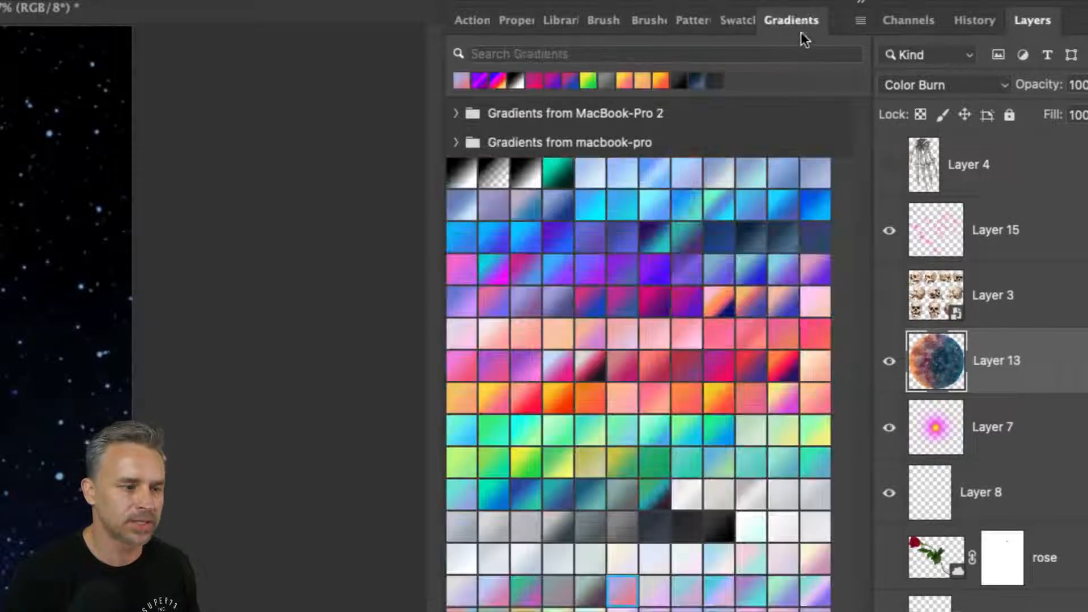
# Step: Review the Gradients panel's options, and delete the groups "Gradients from MacBook-Pro 2" and "Gradients from macbook-pro"
pyautogui.click(857, 23)
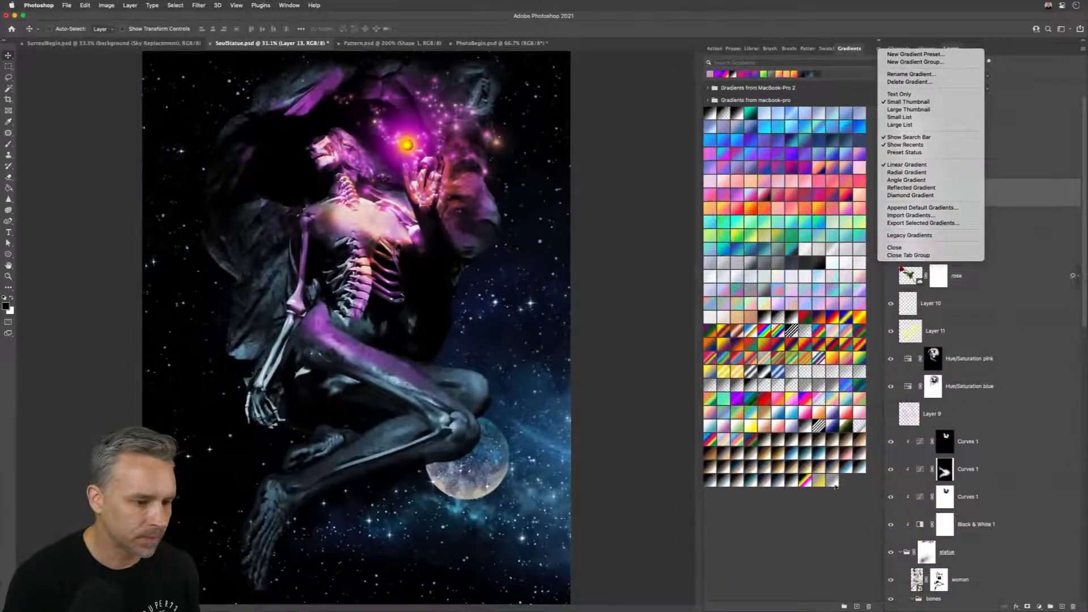
pyautogui.click(679, 466)
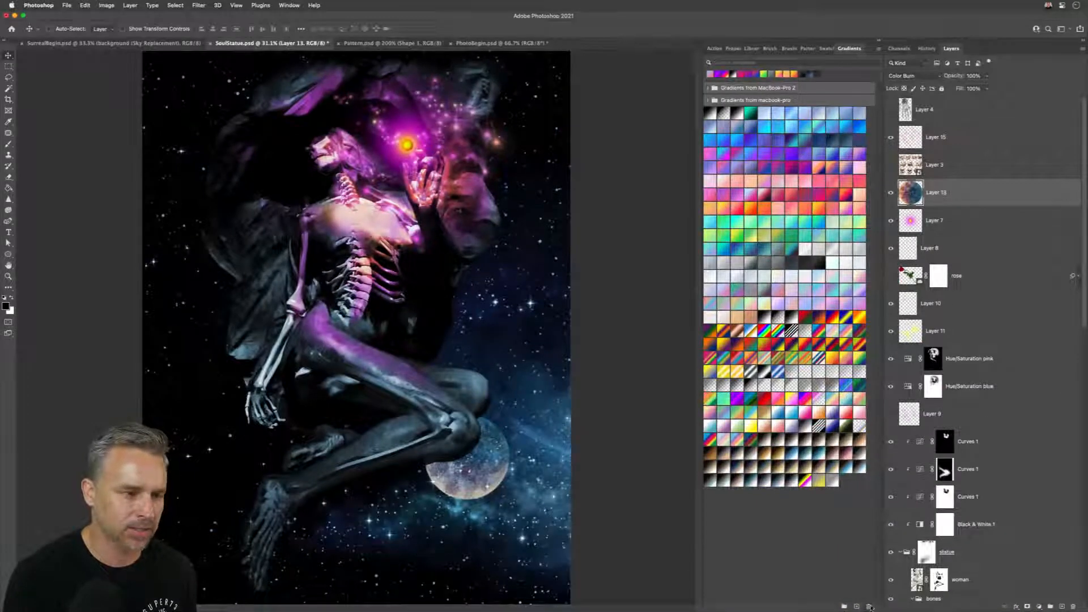
pyautogui.click(869, 606)
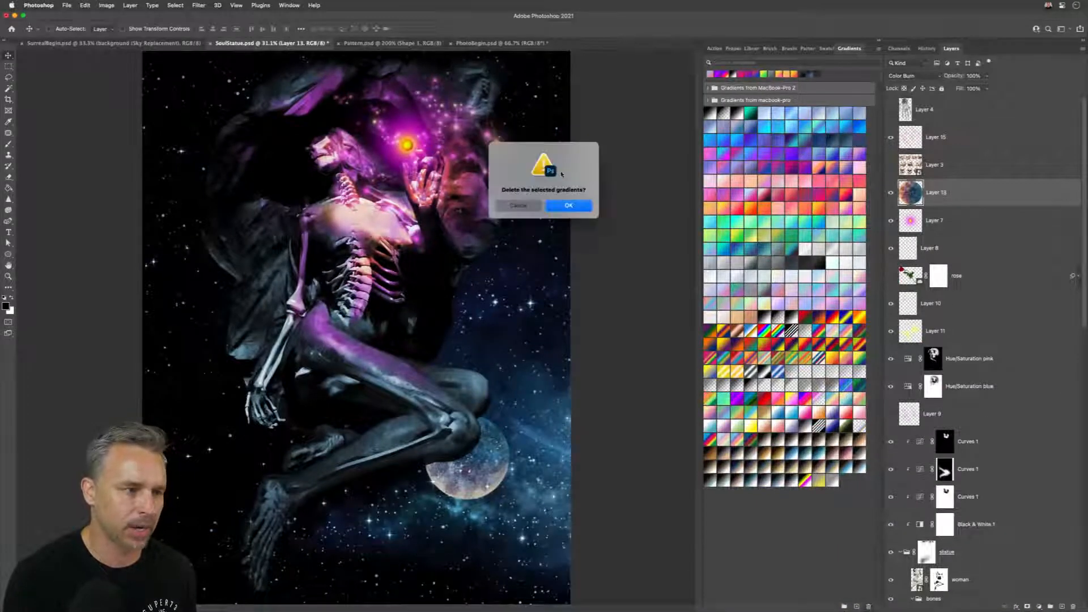
pyautogui.click(569, 206)
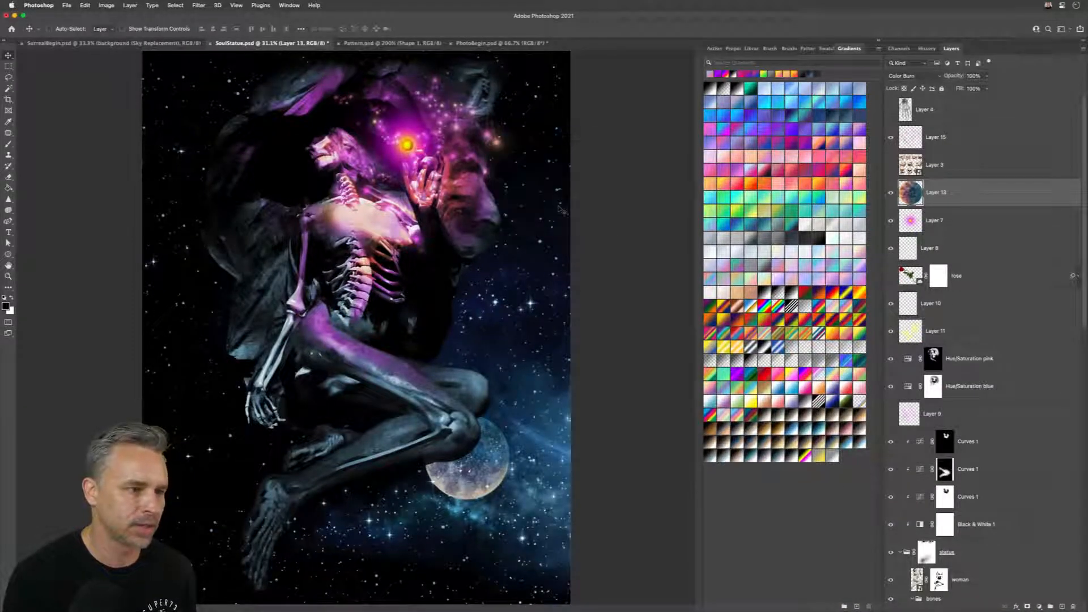
# Step: Delete the swatch groups "Swatches from MacBook-Pro 4" and "Swatches from macbook-pro" from the Swatches panel
pyautogui.click(826, 49)
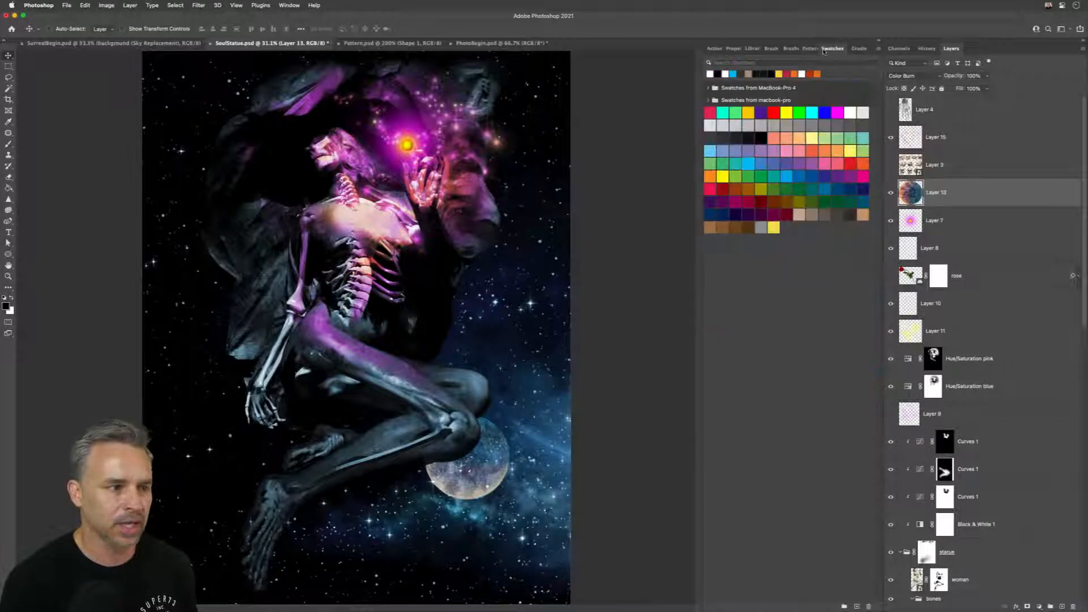
pyautogui.click(750, 88)
pyautogui.keyDown('shift'); pyautogui.click(750, 100); pyautogui.keyUp('shift')
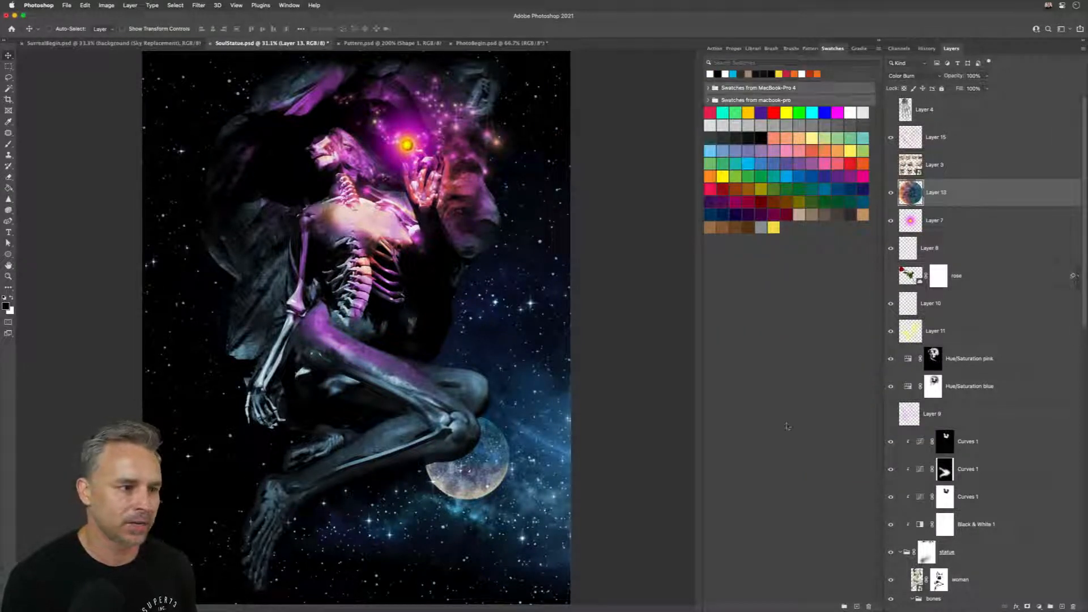
pyautogui.click(868, 606)
pyautogui.click(568, 206)
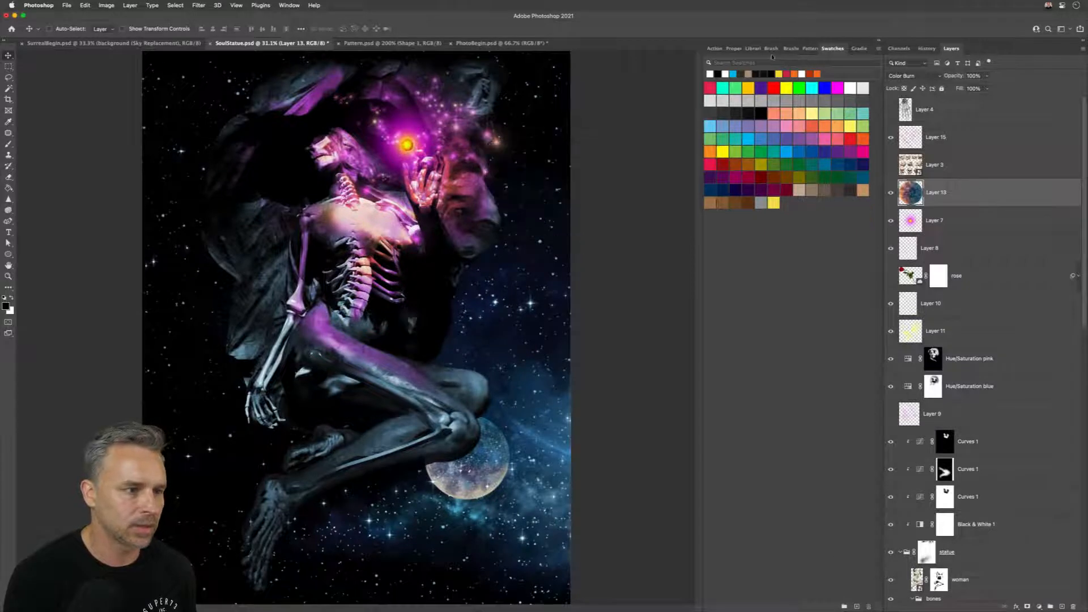
# Step: Show the Brushes panel, collapse and re-expand the "Lens Flares and Sparklers" group, and widen the panel dock
pyautogui.click(791, 48)
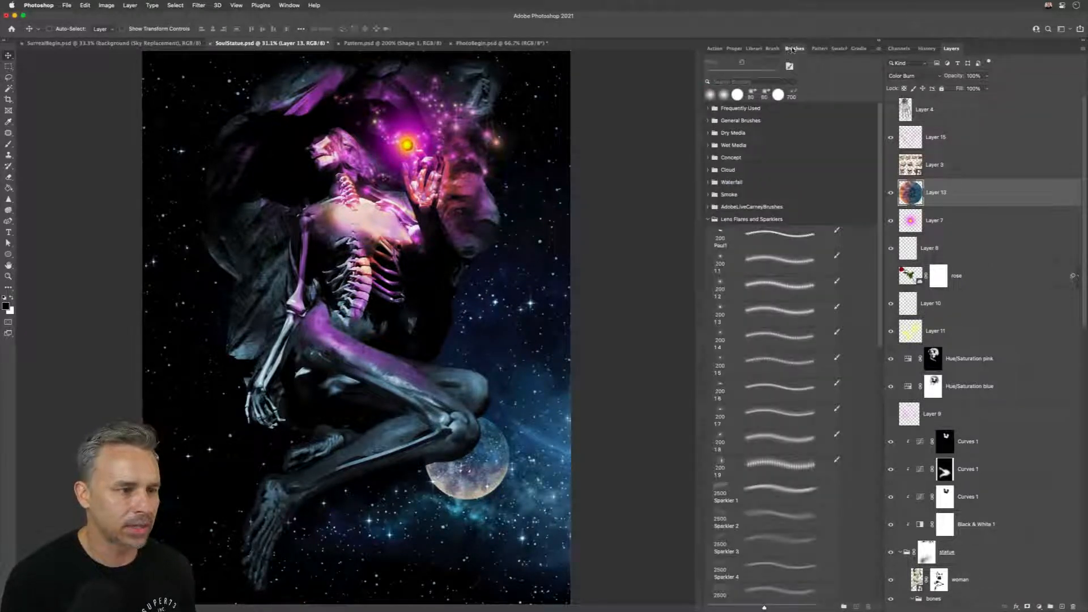
pyautogui.click(708, 219)
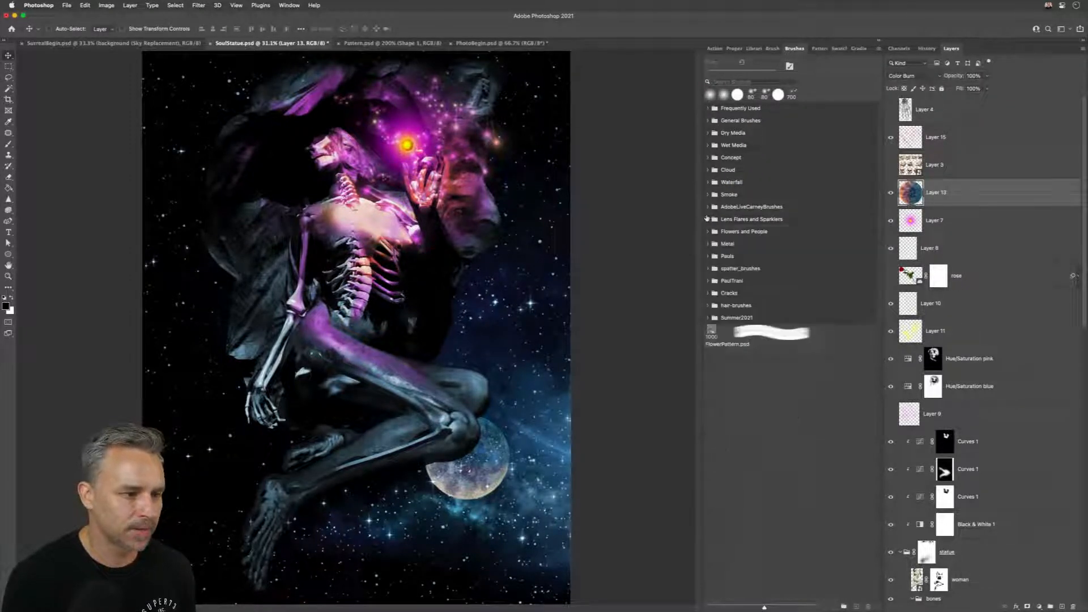
pyautogui.click(707, 219)
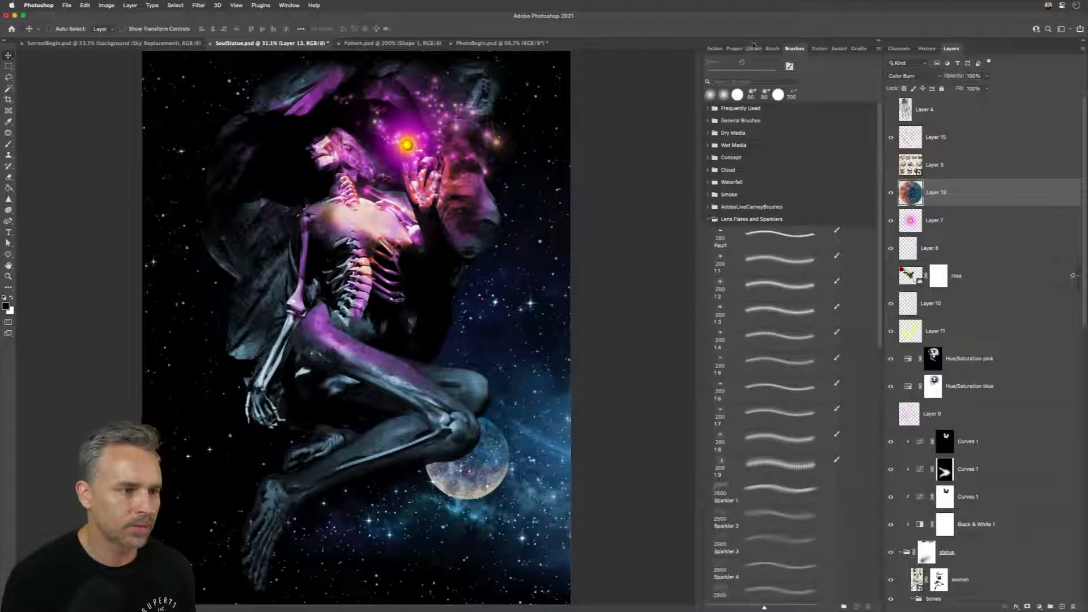
pyautogui.moveTo(692, 56); pyautogui.dragTo(665, 55)
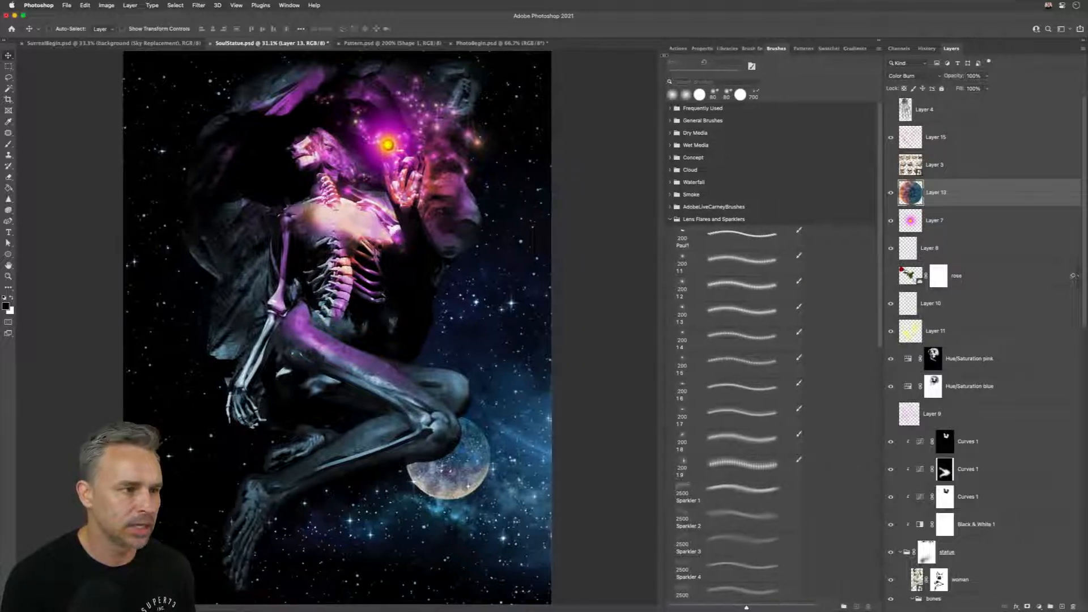
# Step: Open the Shapes panel and delete its four synced "Shapes from macbook-pro" groups
pyautogui.click(288, 4)
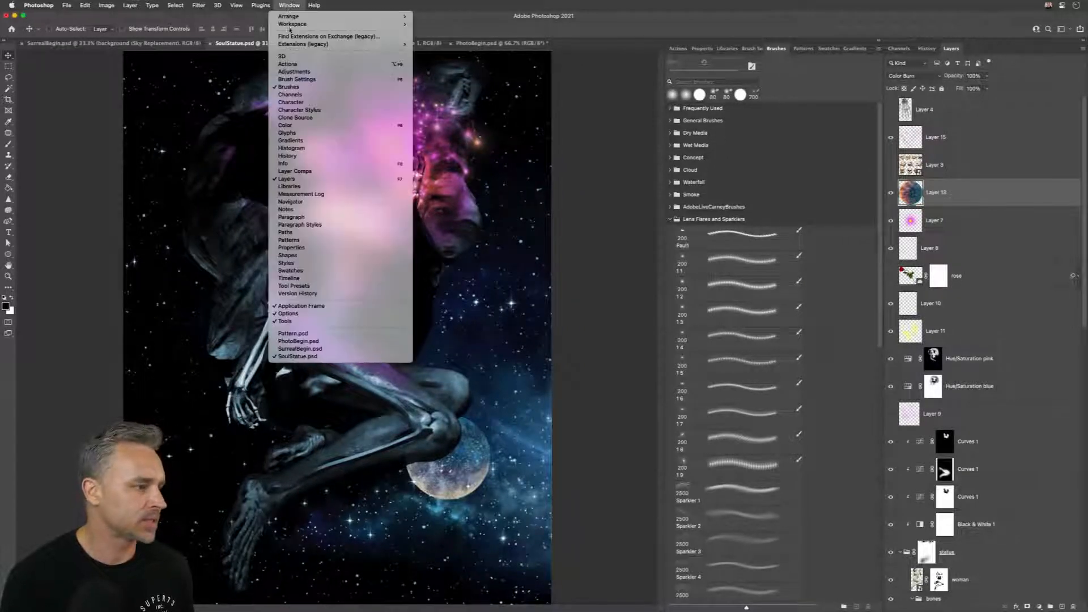
pyautogui.click(304, 255)
pyautogui.moveTo(454, 44); pyautogui.dragTo(572, 80)
pyautogui.keyDown('shift'); pyautogui.click(545, 156); pyautogui.keyUp('shift')
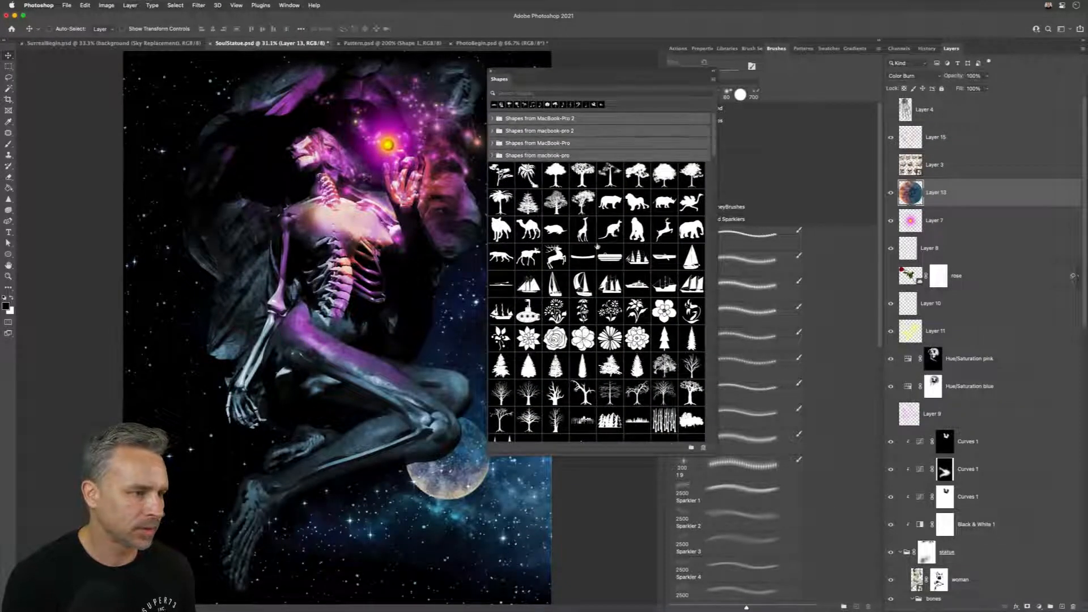
pyautogui.click(703, 447)
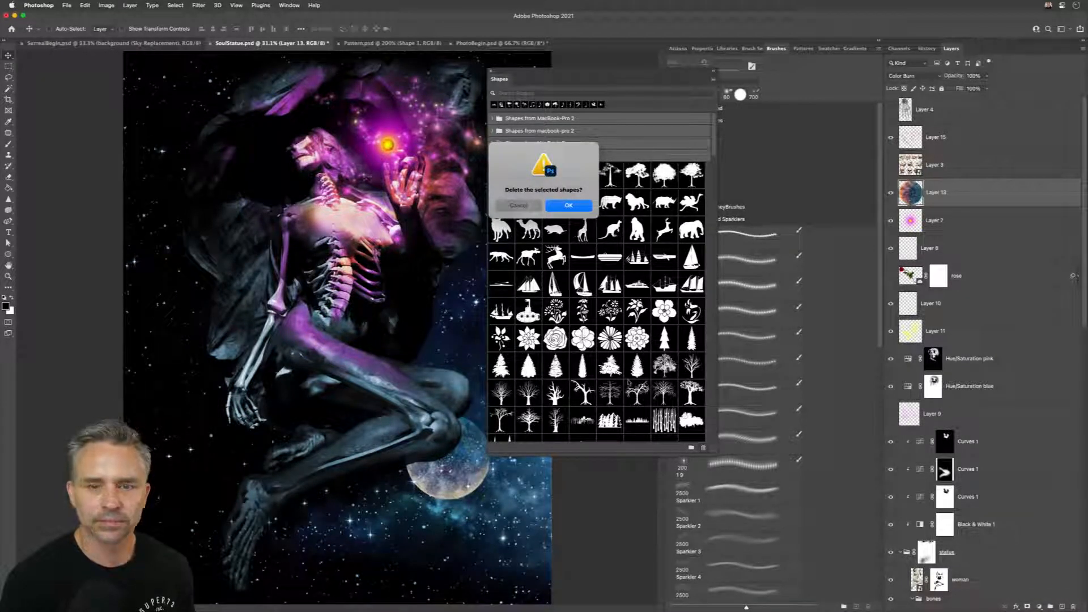
pyautogui.click(559, 210)
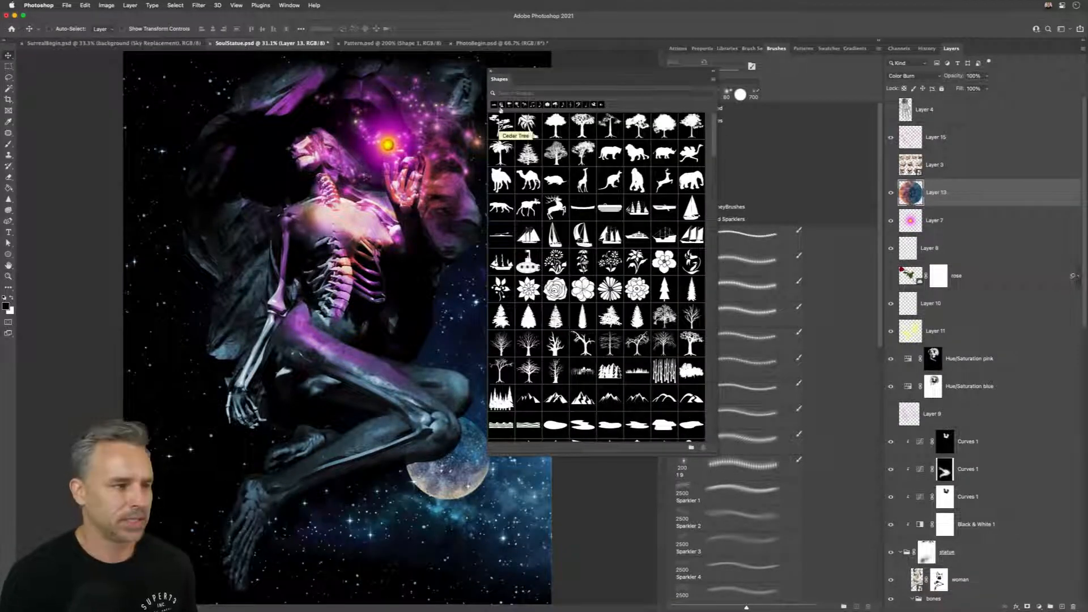
# Step: Dock the floating Shapes panel with the Brushes and Gradients panel group, and review its presets and options
pyautogui.moveTo(522, 75); pyautogui.dragTo(719, 49)
pyautogui.scroll(-10, 720, 235)
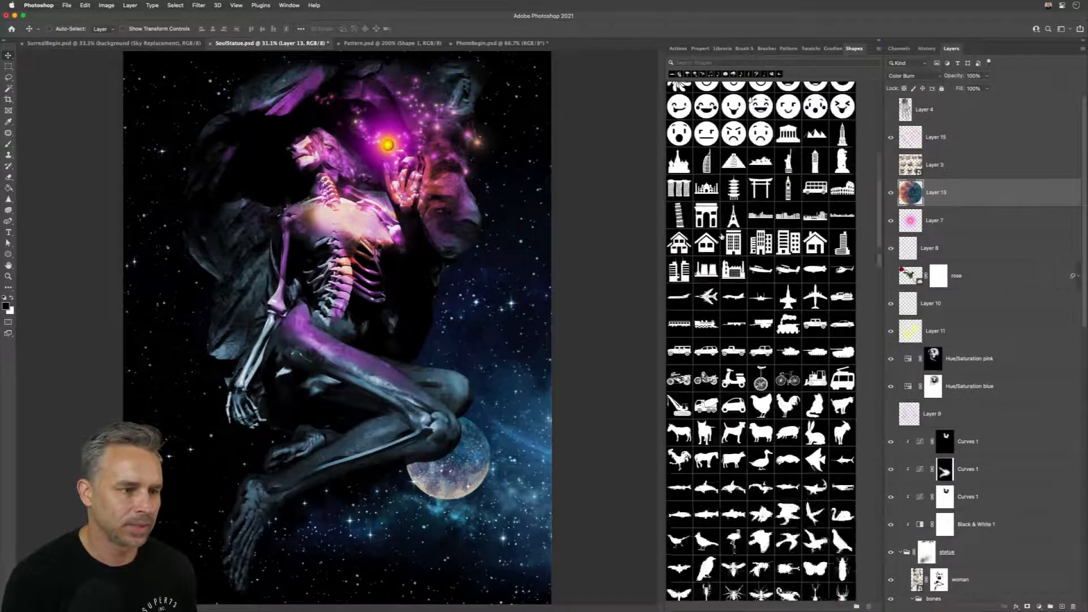
pyautogui.scroll(8, 721, 235)
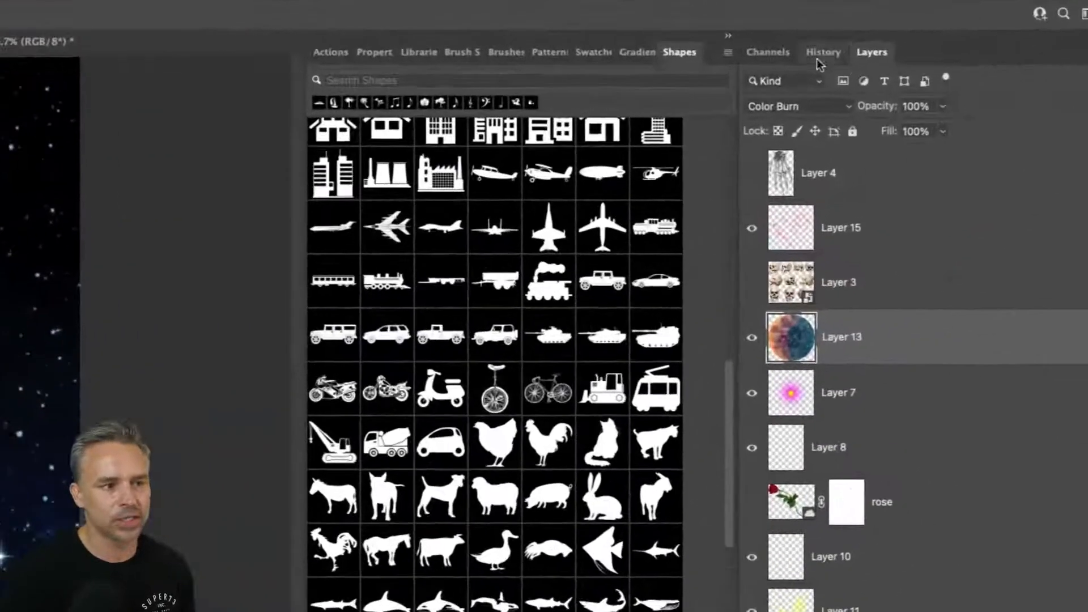
pyautogui.click(731, 54)
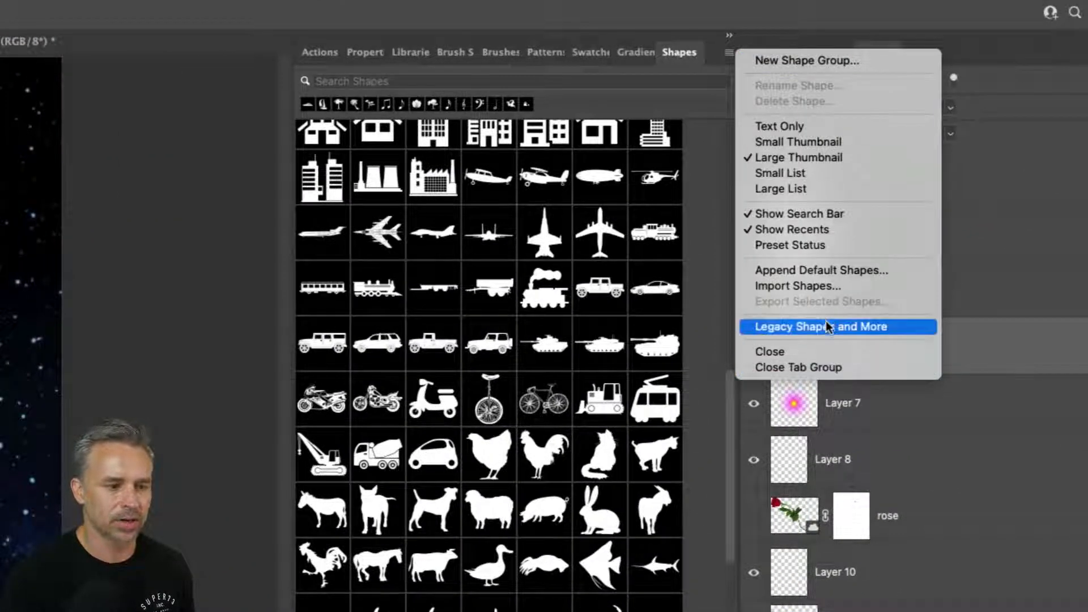
pyautogui.click(590, 91)
pyautogui.scroll(-5, 510, 266)
pyautogui.scroll(10, 509, 267)
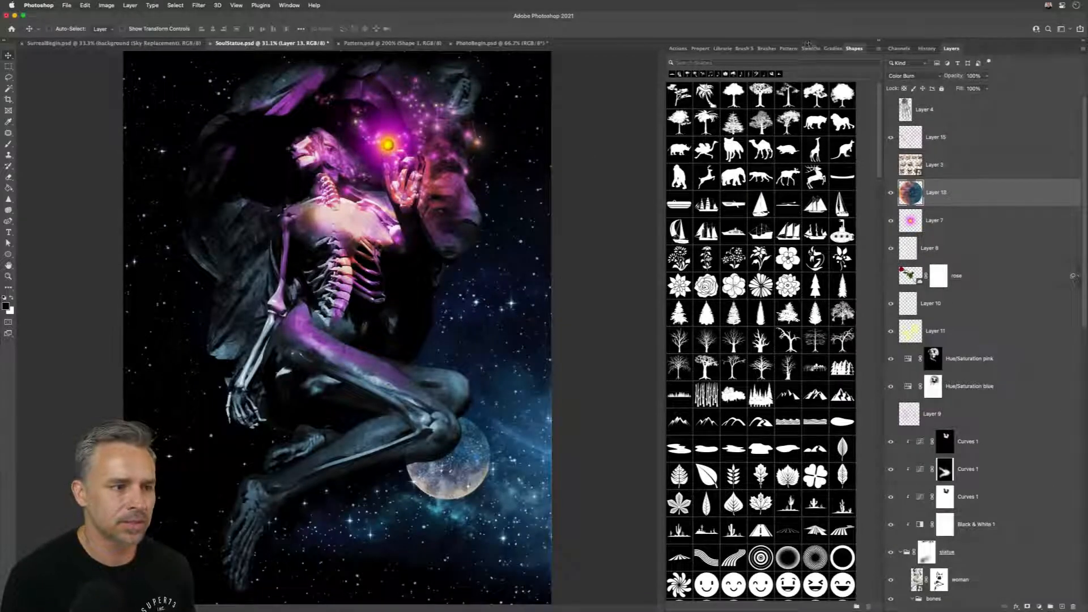
# Step: Look through the presets in the Gradients, Swatches and Patterns panels
pyautogui.click(833, 49)
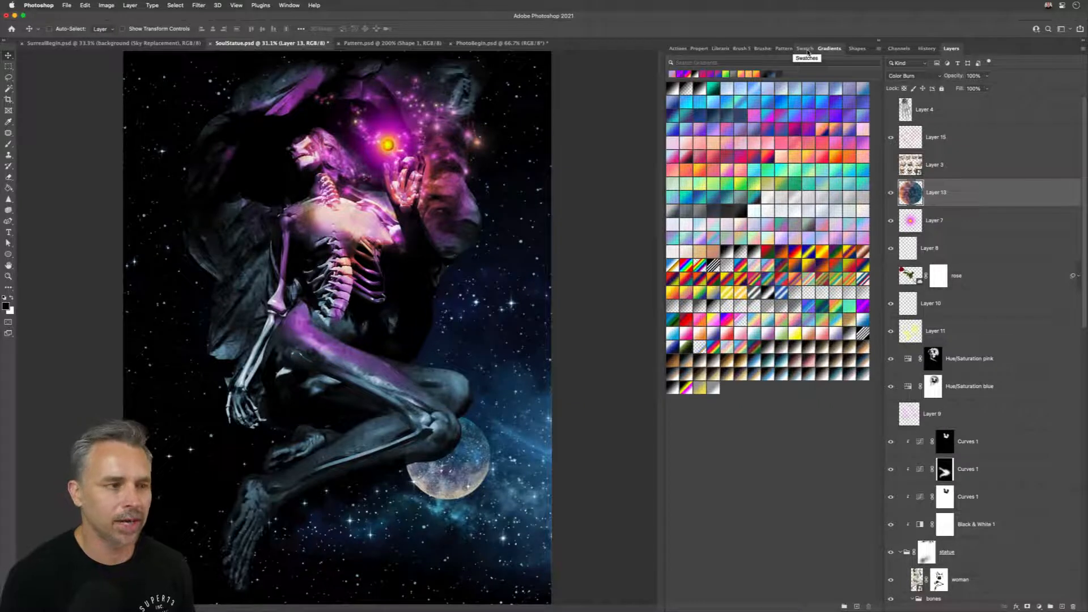
pyautogui.click(806, 49)
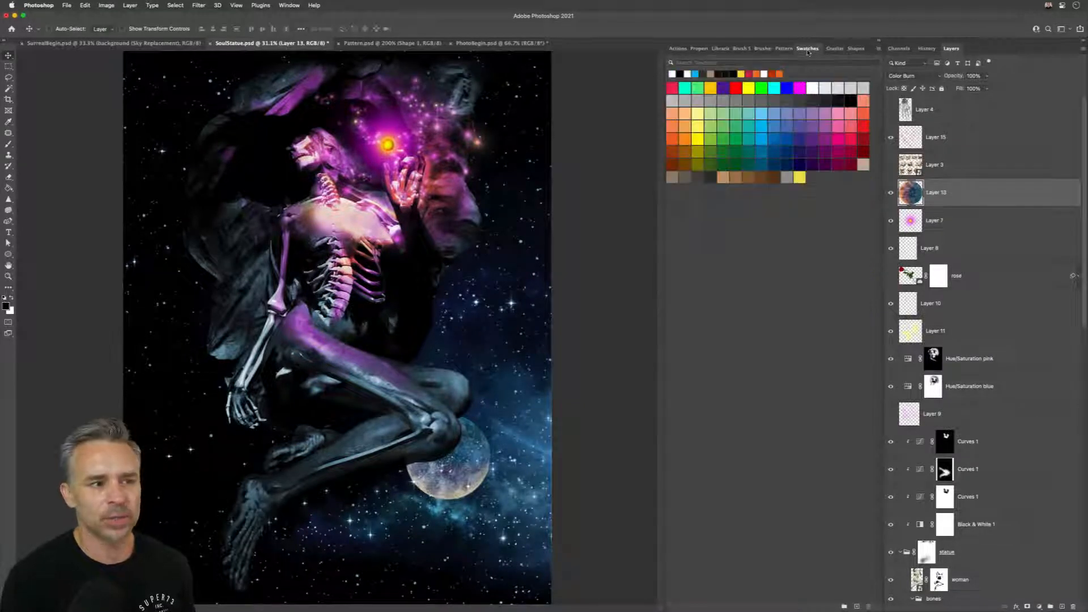
pyautogui.click(785, 48)
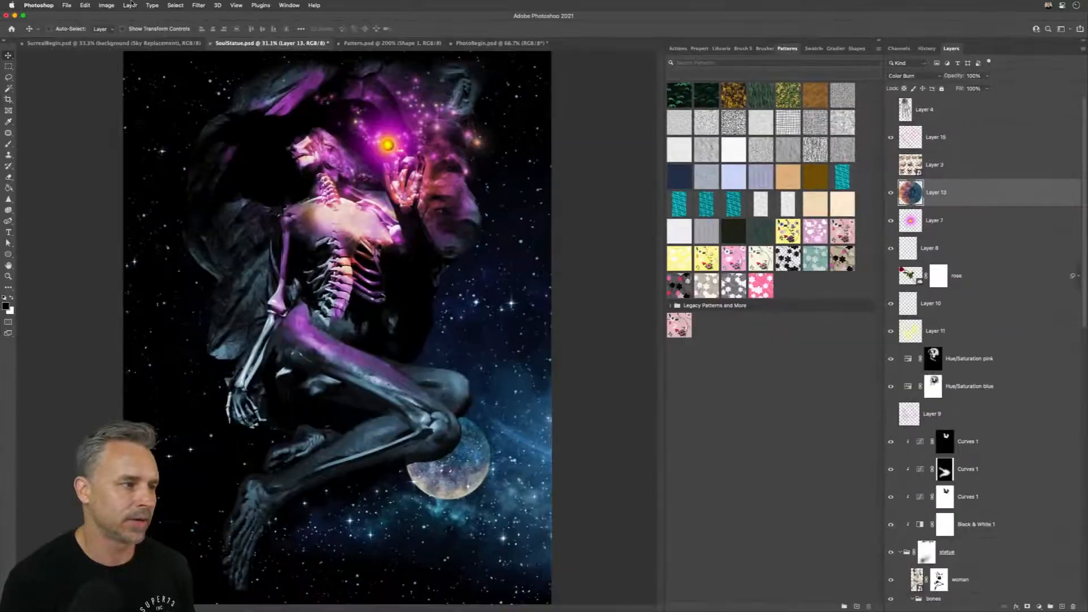
# Step: Add a new empty layer above Layer 4 and display the Gradients panel
pyautogui.click(950, 103)
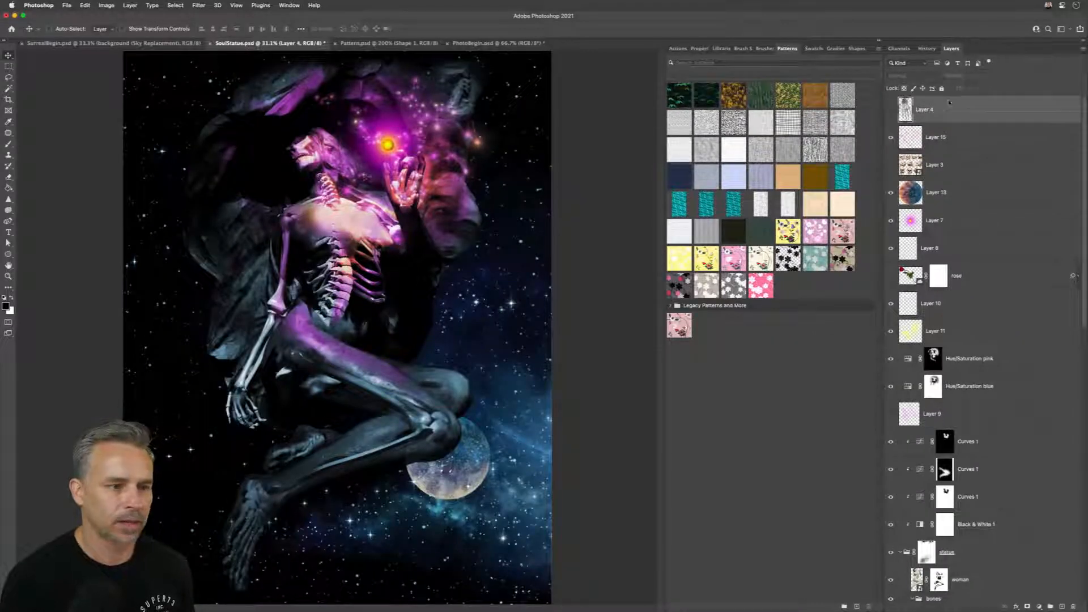
pyautogui.click(1062, 606)
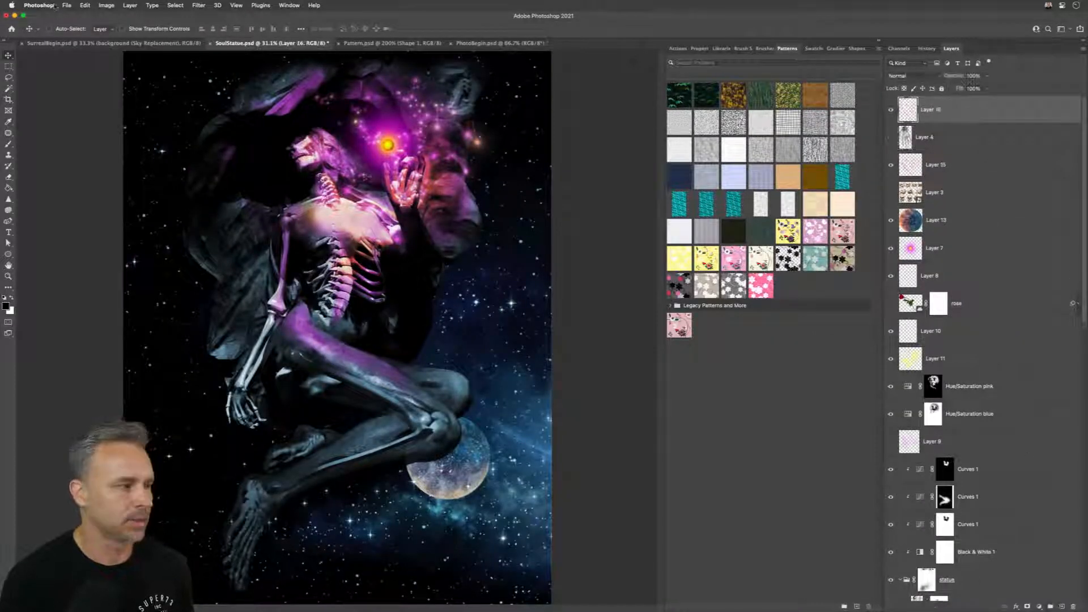
pyautogui.click(812, 49)
pyautogui.click(834, 48)
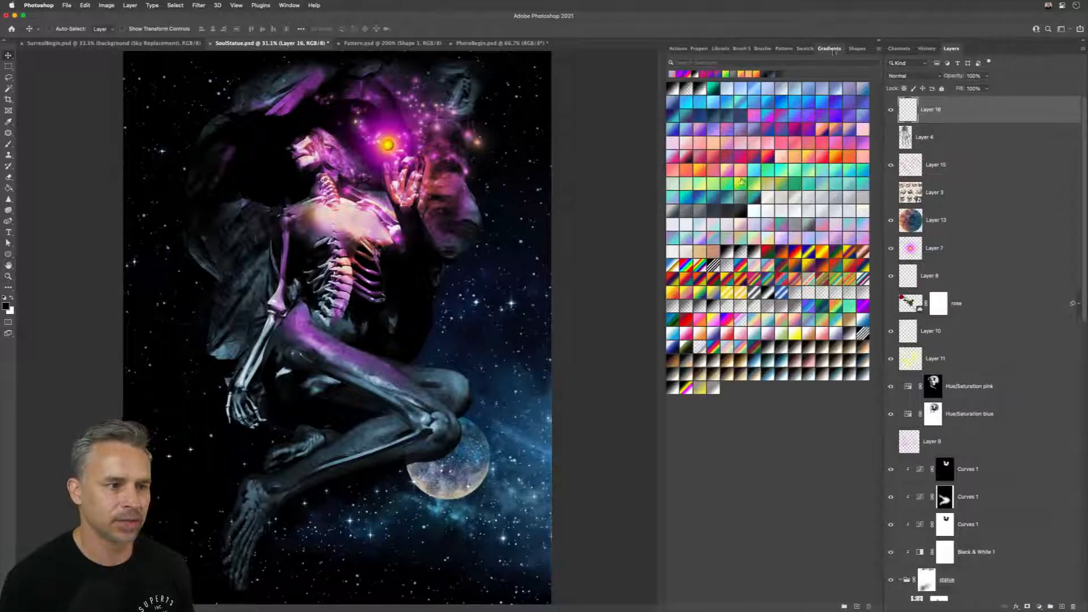
# Step: Try out several gradient presets on the new layer, ending with the red-to-magenta one
pyautogui.click(765, 226)
pyautogui.click(731, 146)
pyautogui.click(743, 159)
pyautogui.click(780, 158)
pyautogui.click(769, 131)
pyautogui.click(755, 167)
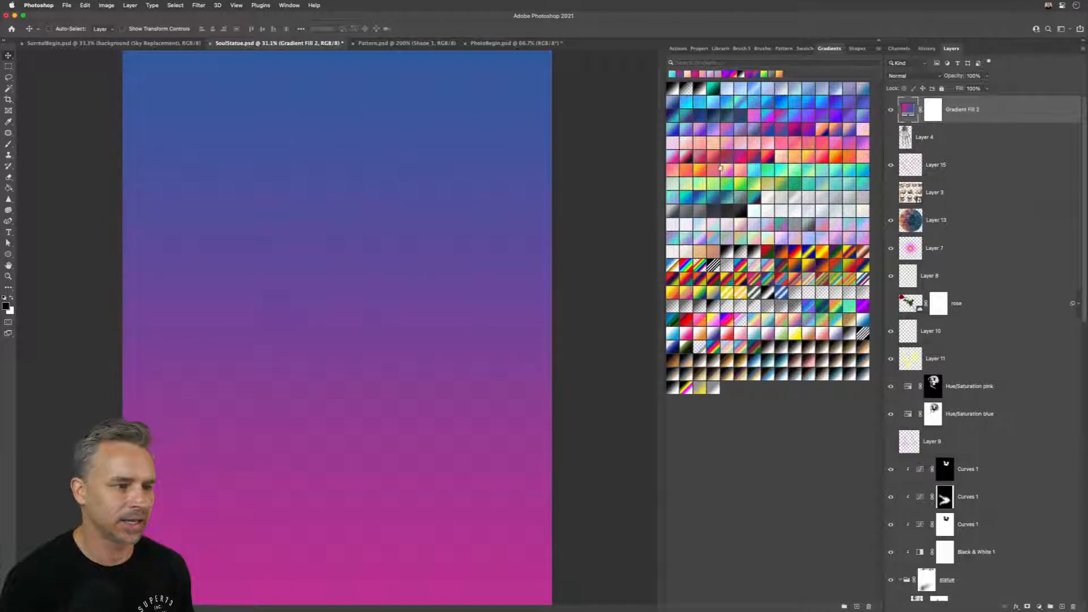
pyautogui.click(716, 172)
pyautogui.click(722, 186)
pyautogui.click(741, 156)
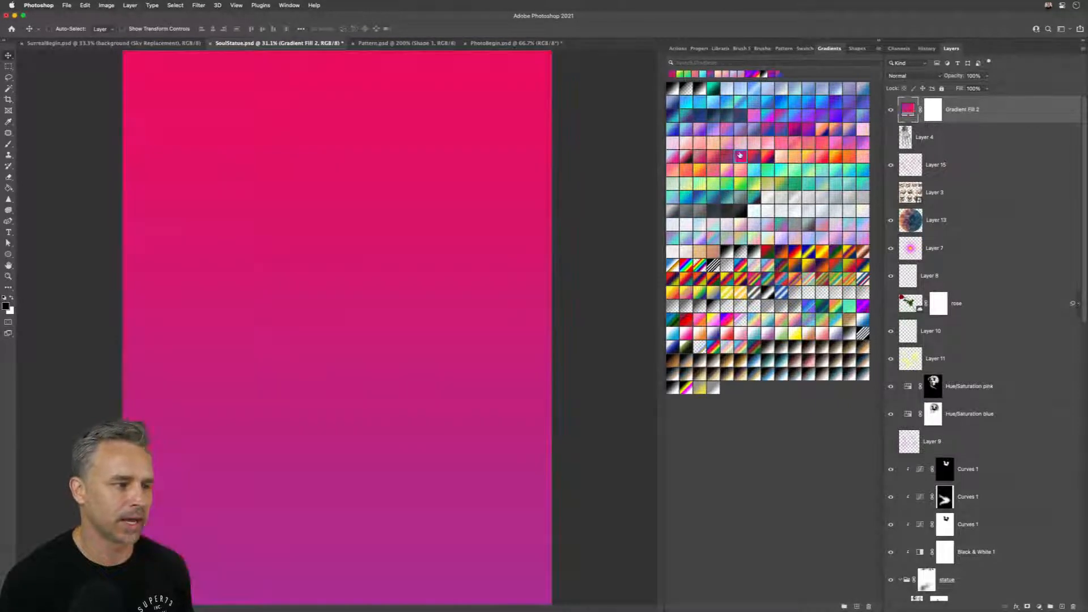
# Step: Switch the gradient style to Radial Gradient and try several presets on the fill layer, ending with the cyan-blue one
pyautogui.click(879, 48)
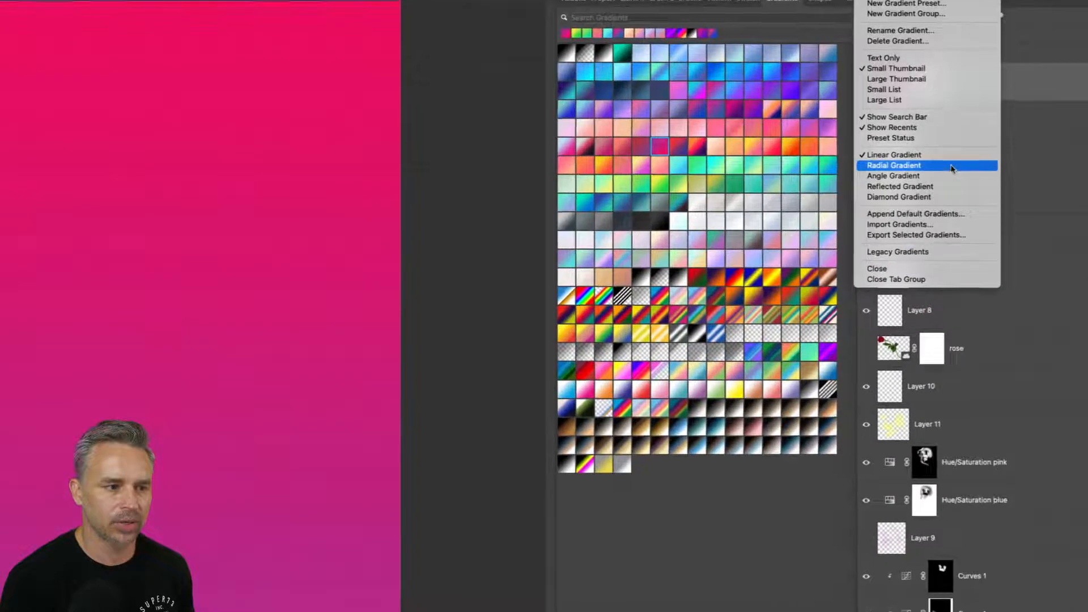
pyautogui.click(951, 166)
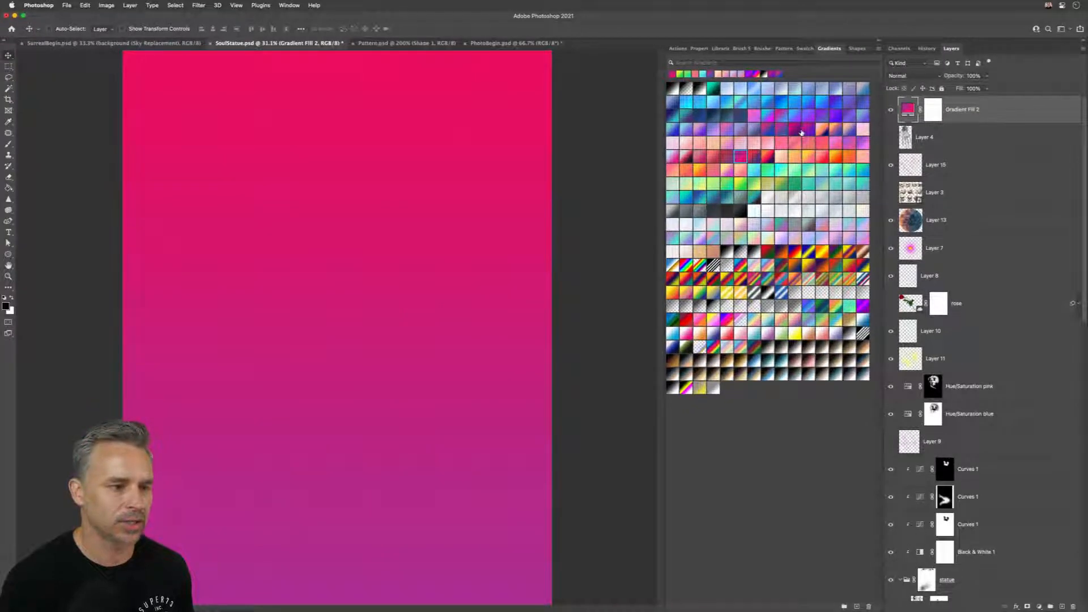
pyautogui.click(802, 132)
pyautogui.click(802, 179)
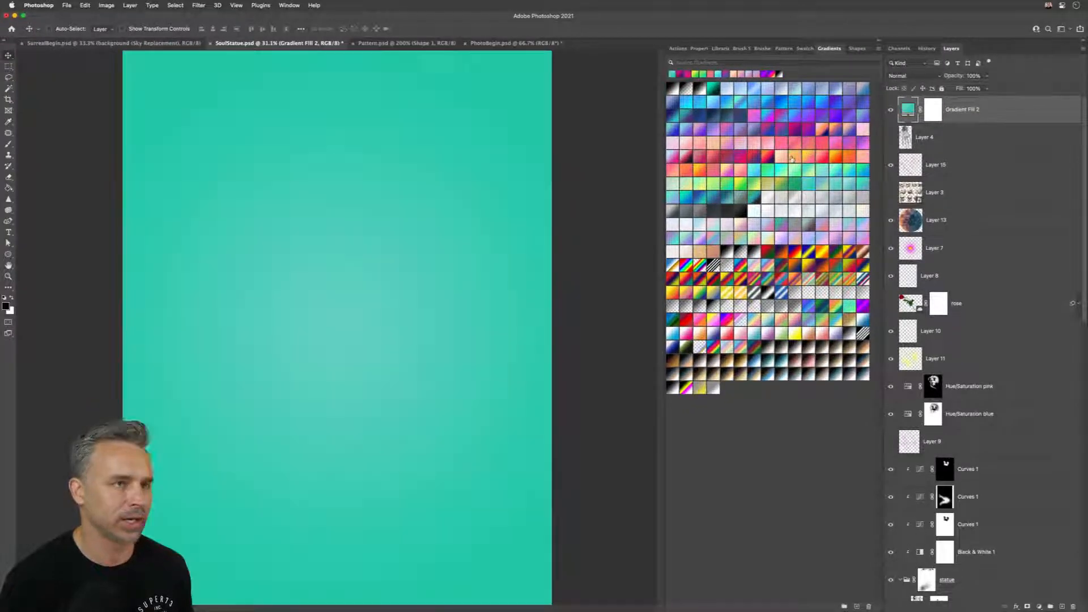
pyautogui.click(829, 211)
pyautogui.click(830, 211)
pyautogui.click(798, 171)
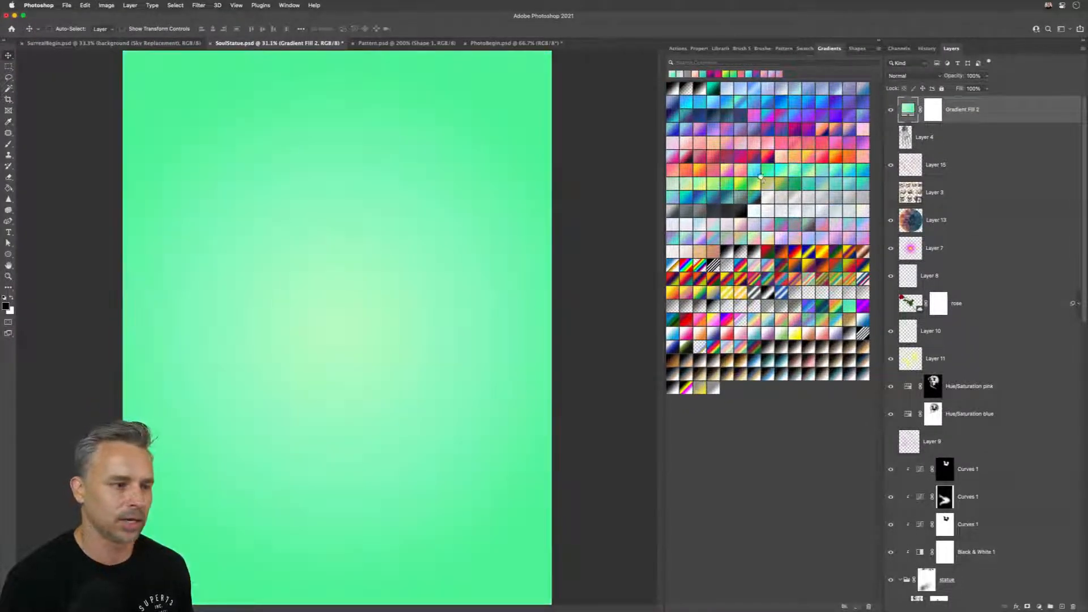
pyautogui.click(765, 183)
pyautogui.click(753, 171)
# Step: Examine the Preset Syncing option in the General preferences, close them without changes, and return to the Move tool
pyautogui.click(25, 4)
pyautogui.moveTo(21, 27)
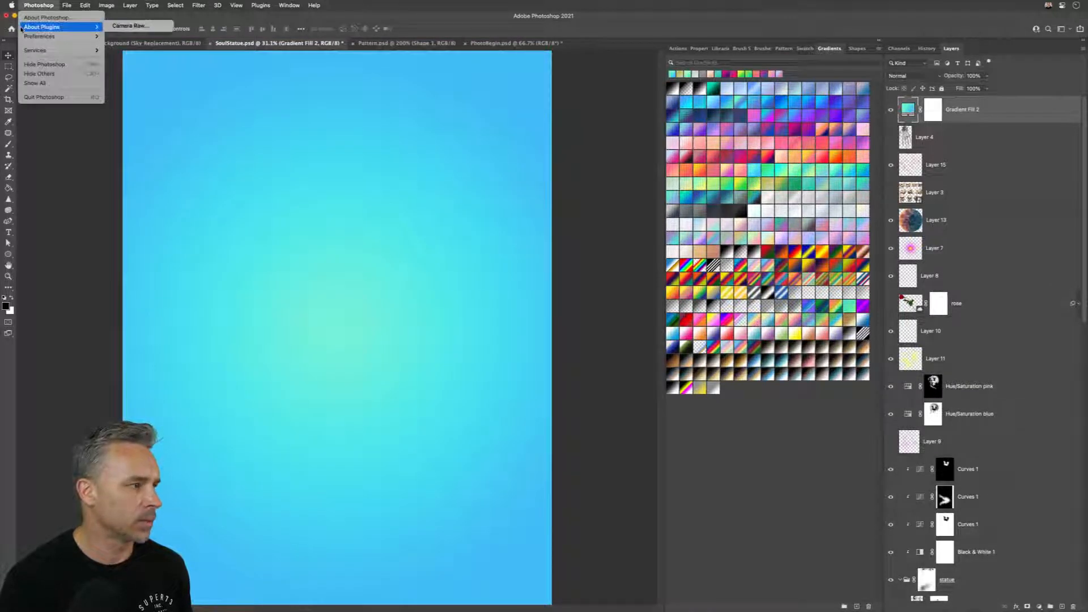
pyautogui.click(130, 36)
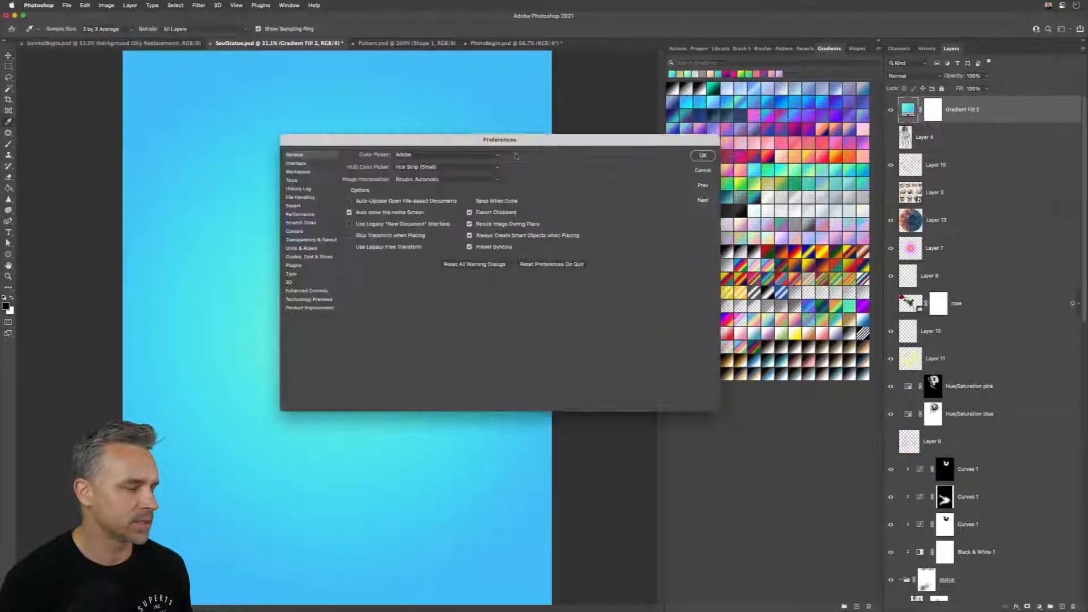
pyautogui.moveTo(502, 143); pyautogui.dragTo(664, 148)
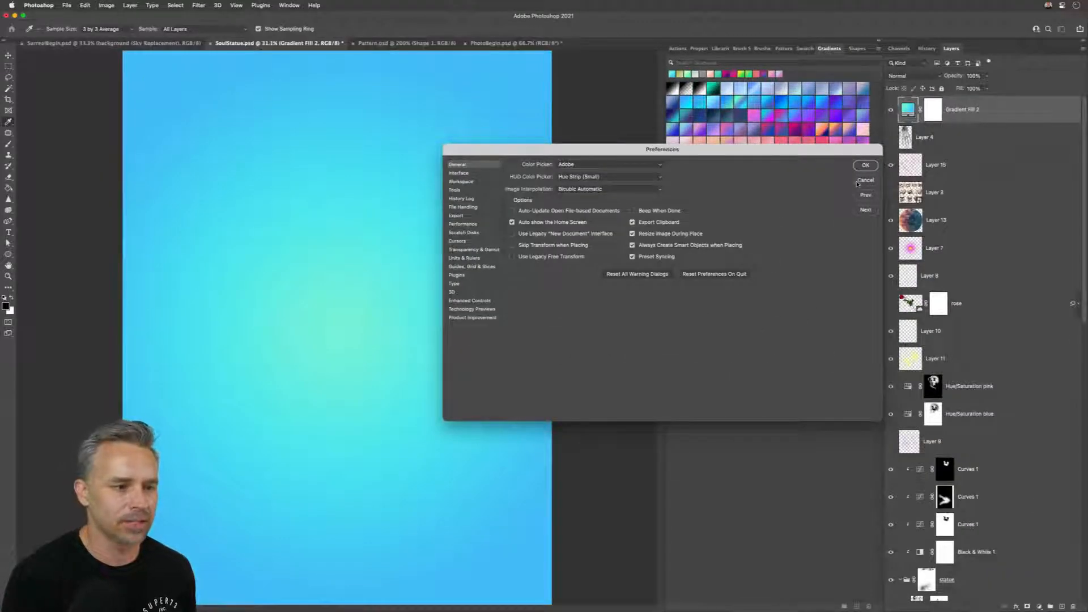
pyautogui.click(863, 180)
pyautogui.press('v')
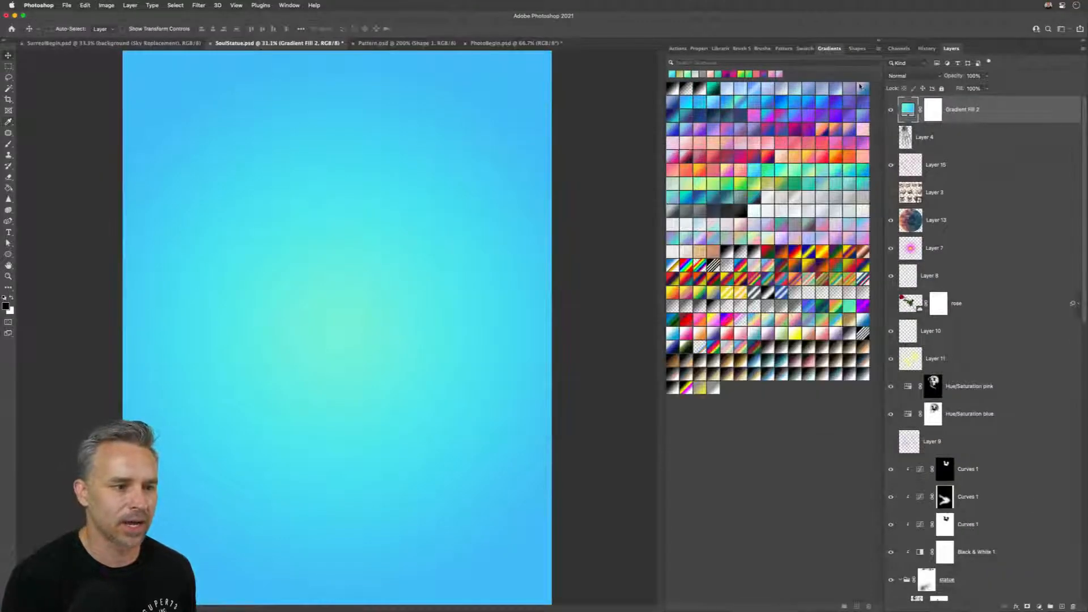
# Step: Browse the presets down to the end of the Shapes panel, and delete the gradient fill layer above Layer 4
pyautogui.click(857, 48)
pyautogui.scroll(-12, 735, 377)
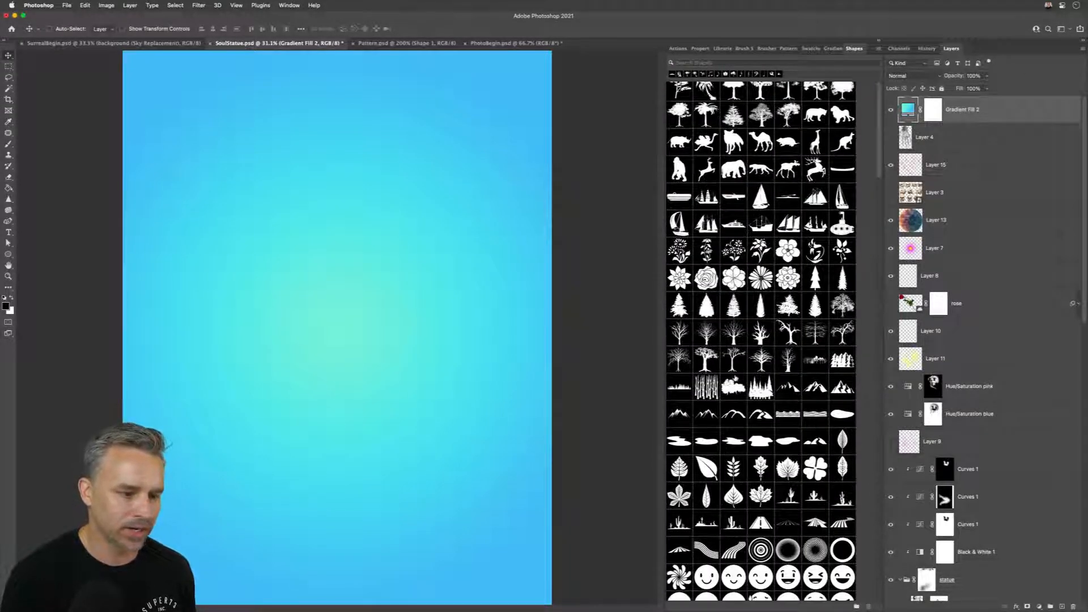
pyautogui.scroll(-20, 748, 388)
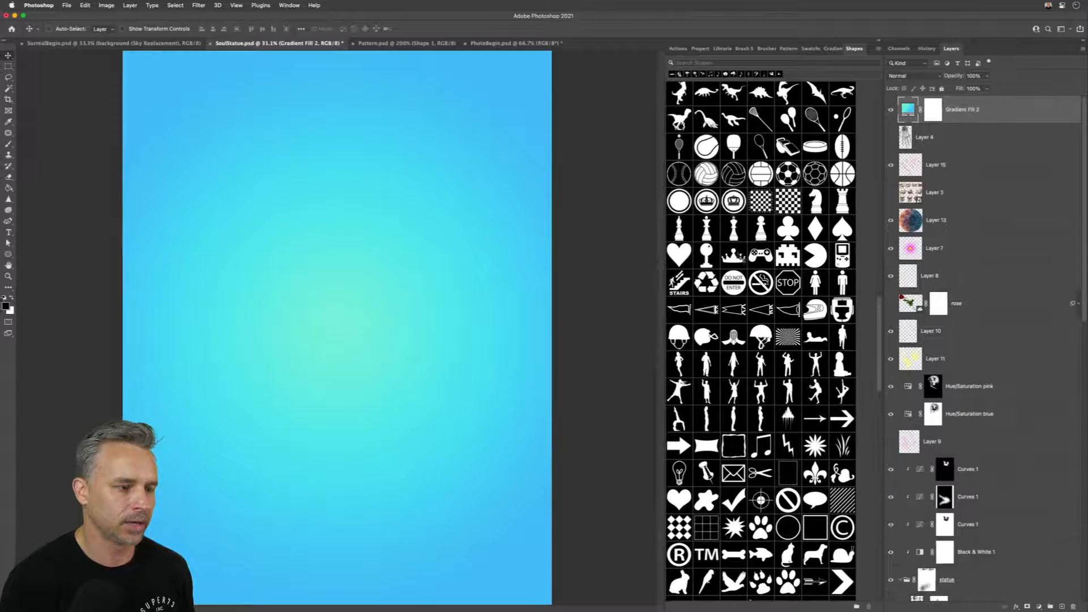
pyautogui.scroll(-10, 735, 255)
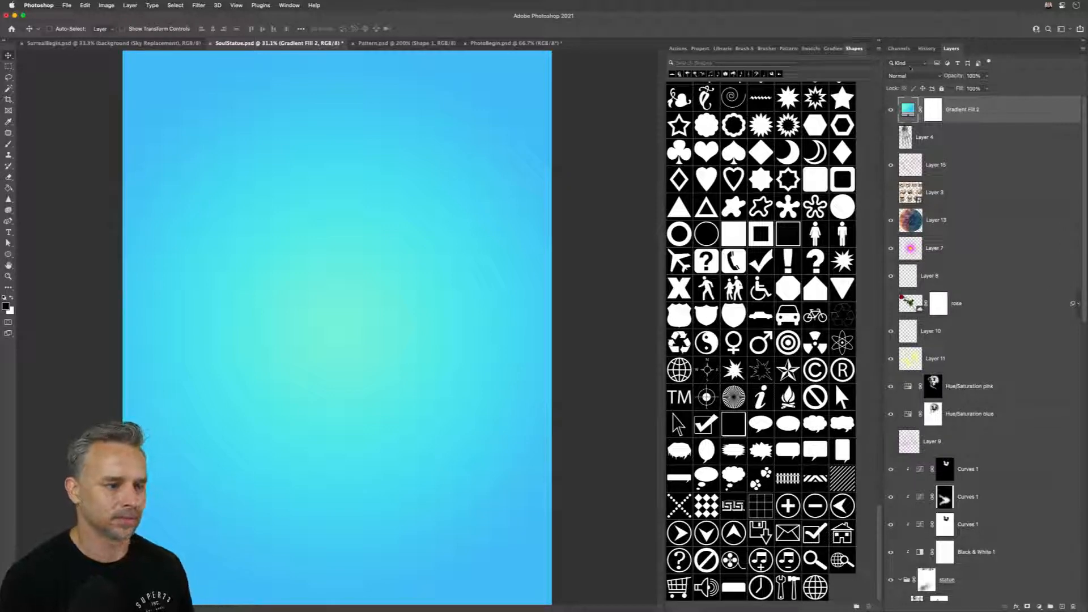
pyautogui.press('Delete')
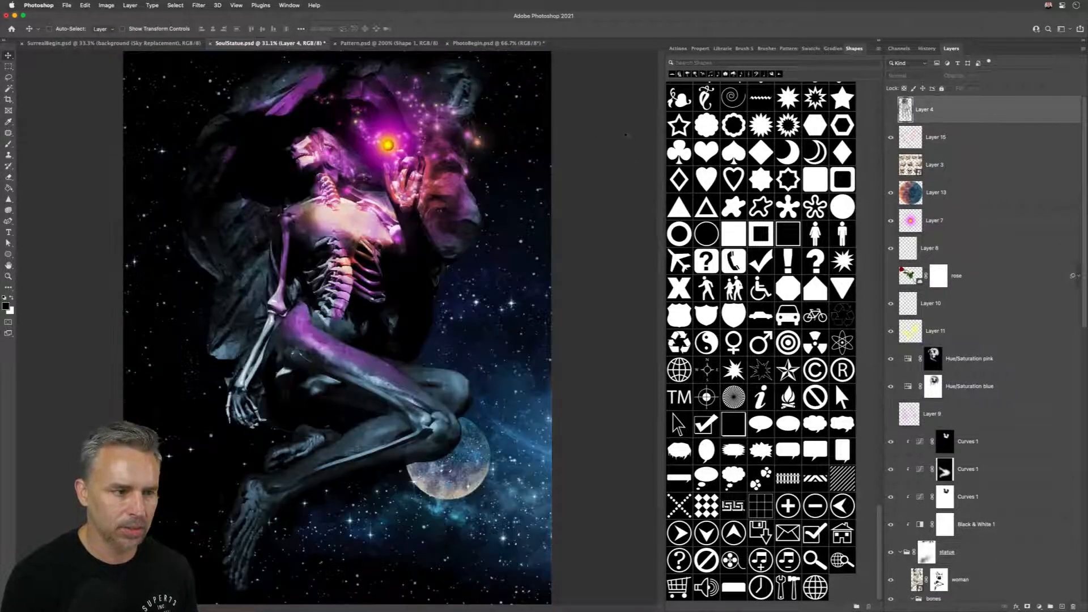